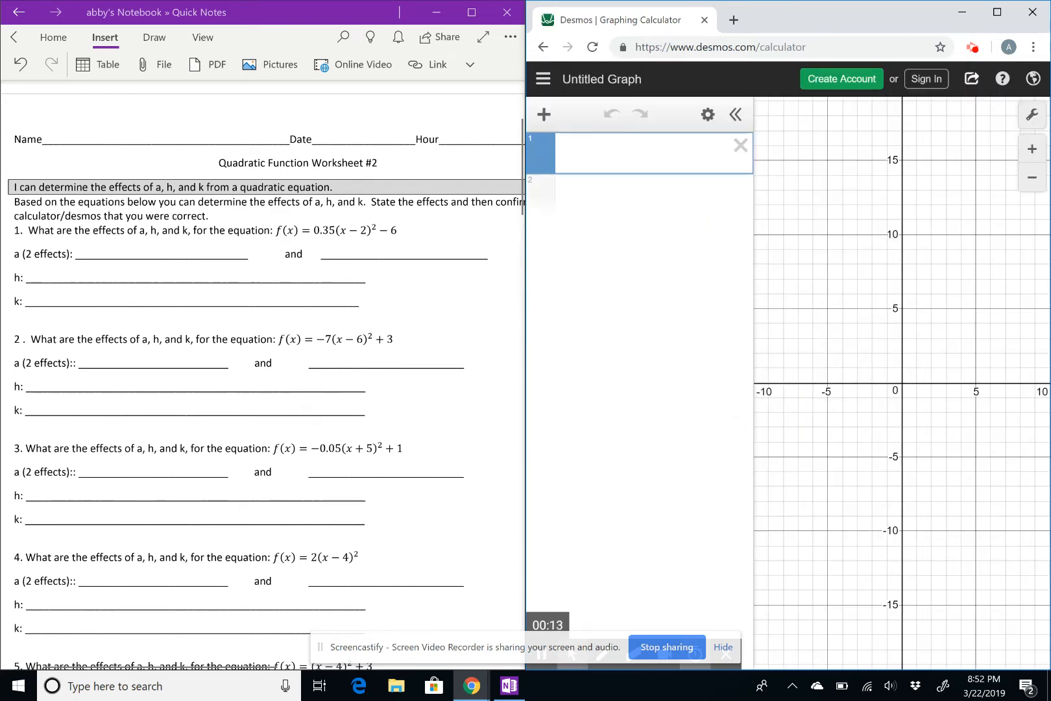
Graph y = x^2 and display the coordinates of its vertex
type("y=x")
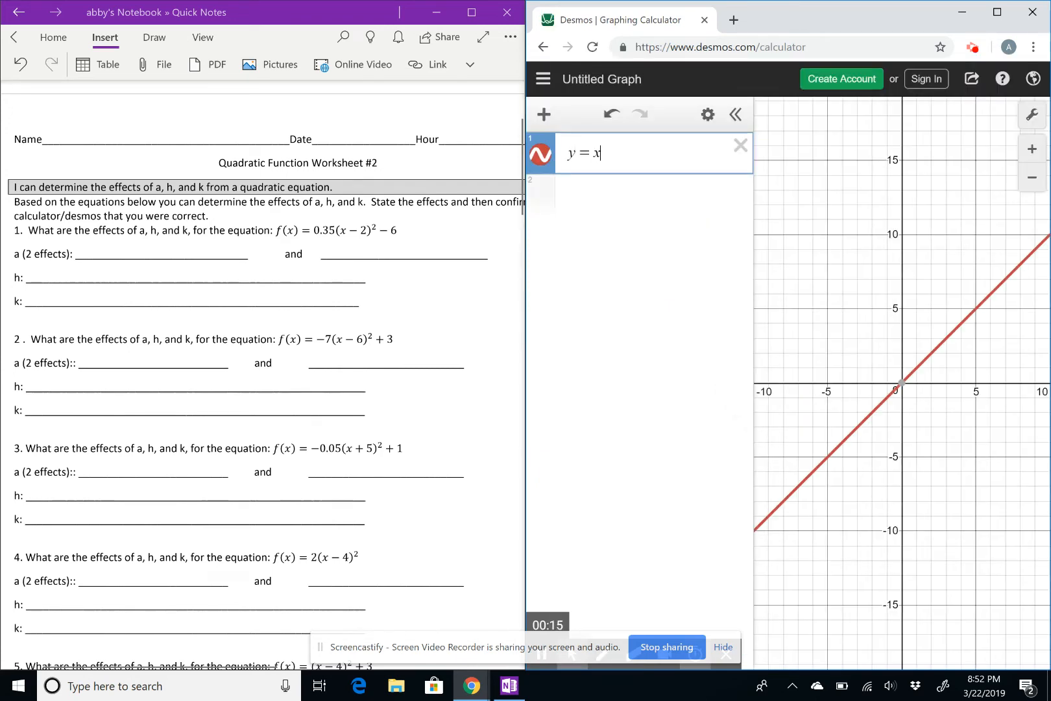
type("^2")
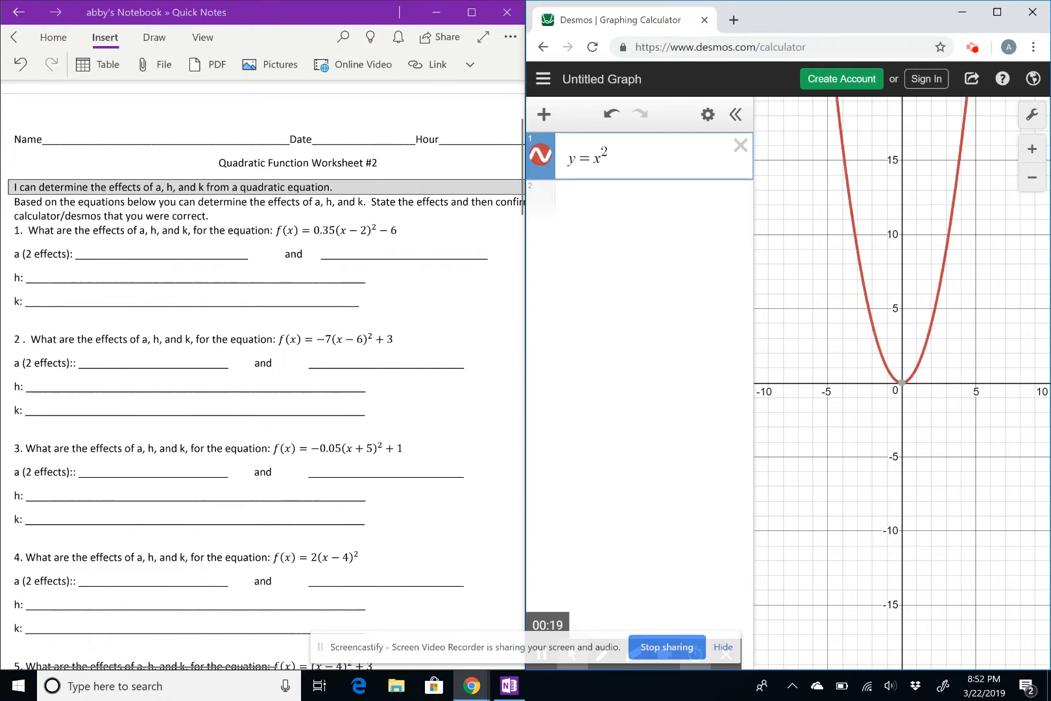
left_click(902, 383)
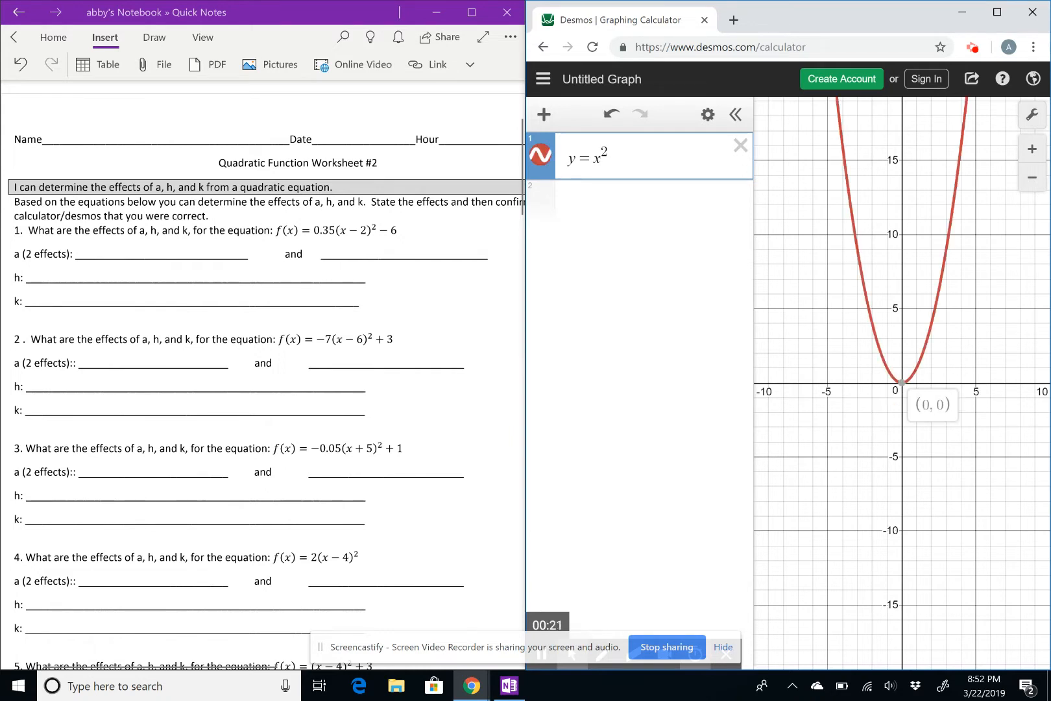
left_click(902, 383)
left_click(905, 384)
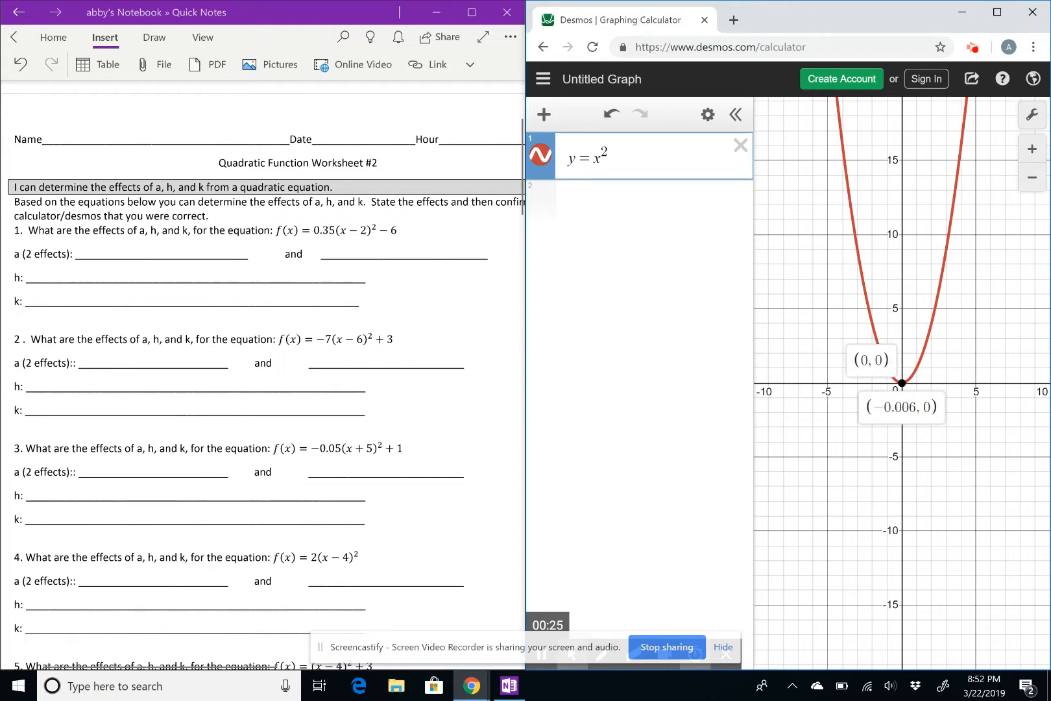
left_click(916, 411)
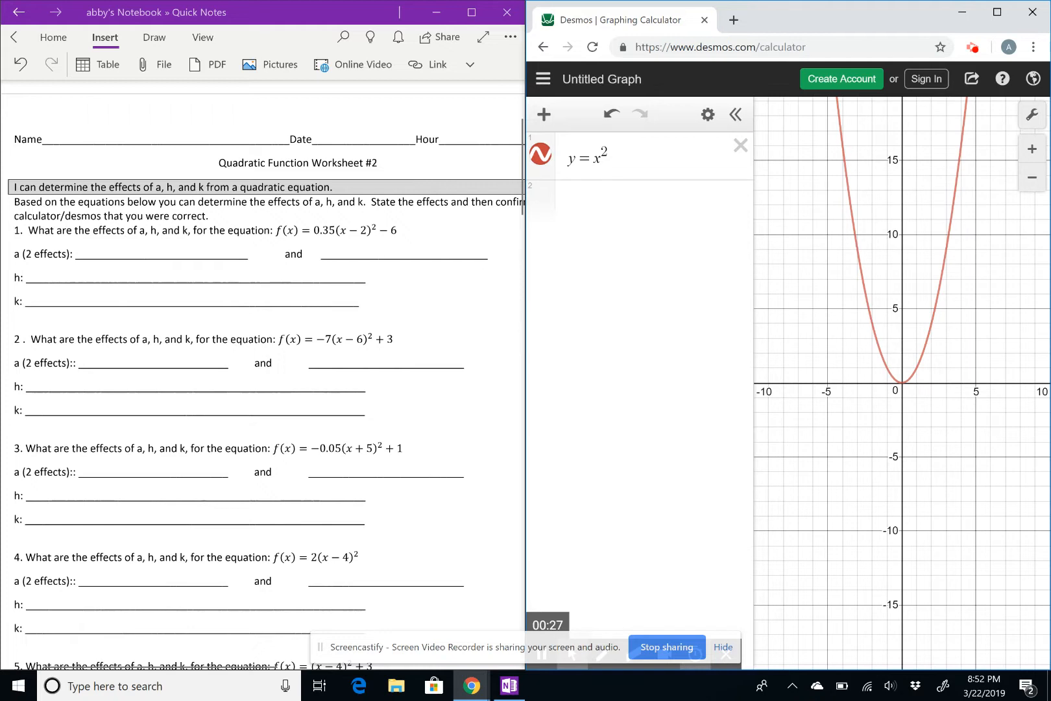
left_click(902, 383)
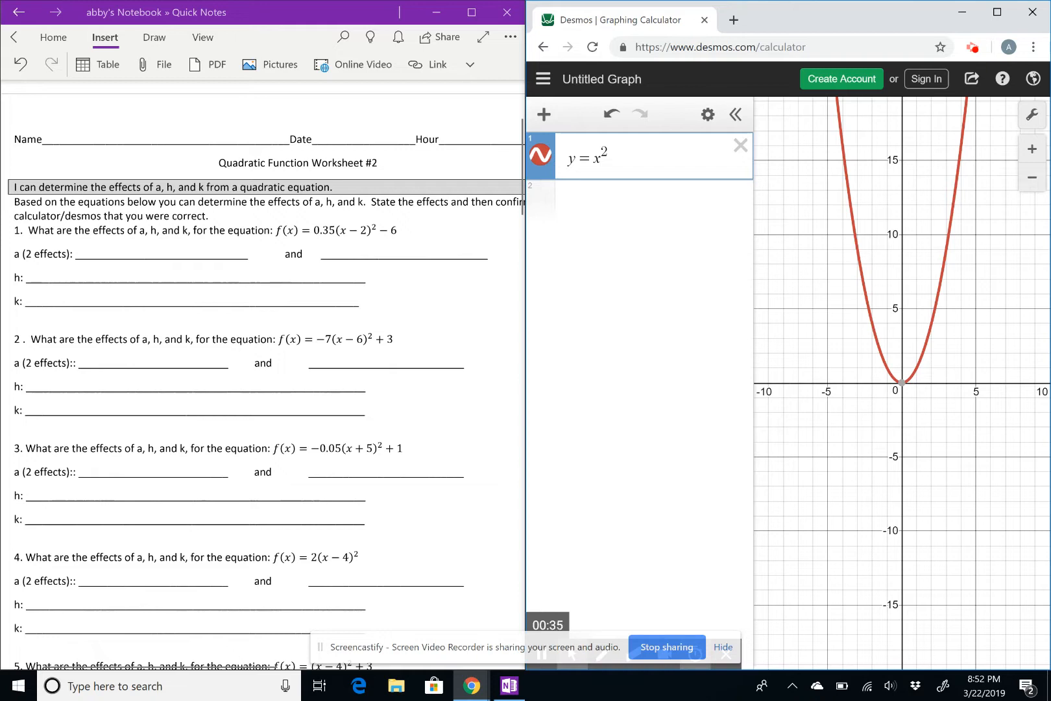
Switch to the OneNote worksheet and handwrite a=, h= and k= in black ink above question 1's equation
left_click(459, 257)
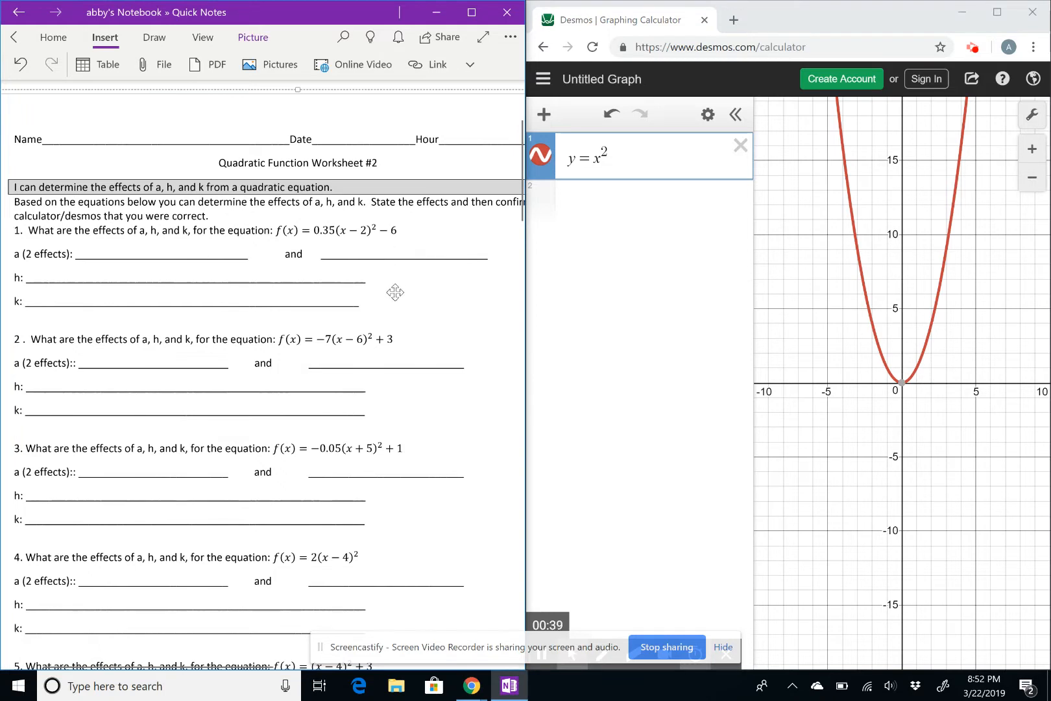
left_click(202, 38)
left_click(154, 38)
left_click(216, 63)
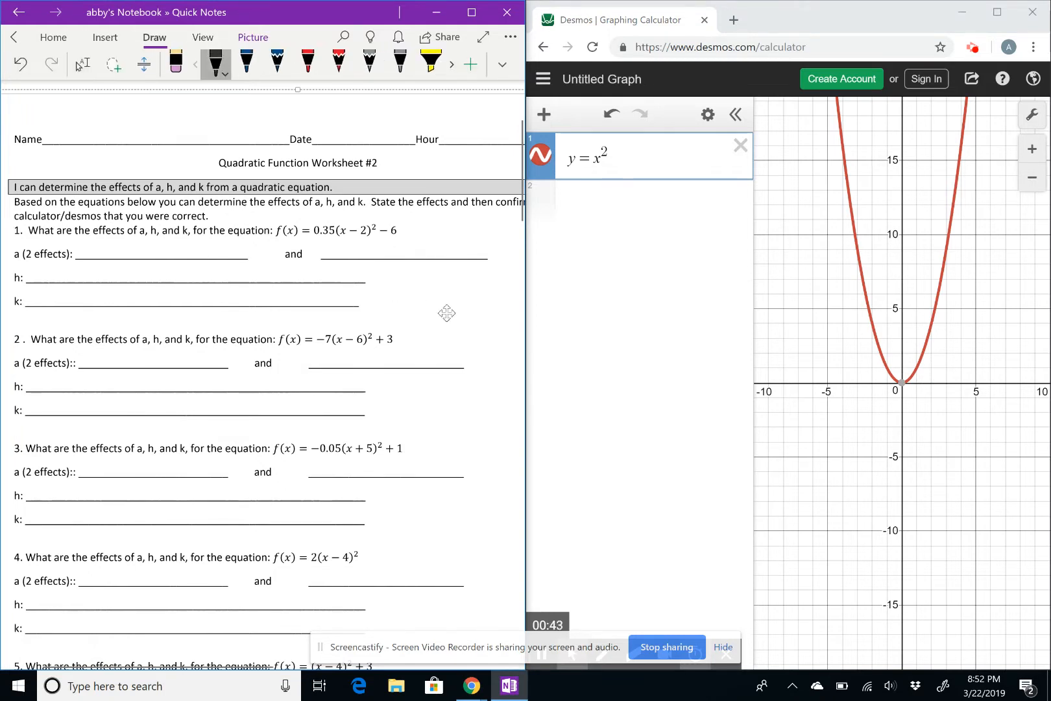
left_click_drag(260, 213, 390, 222)
mouse_move(401, 211)
left_mouse_down()
mouse_move(402, 221)
mouse_move(423, 221)
left_mouse_up()
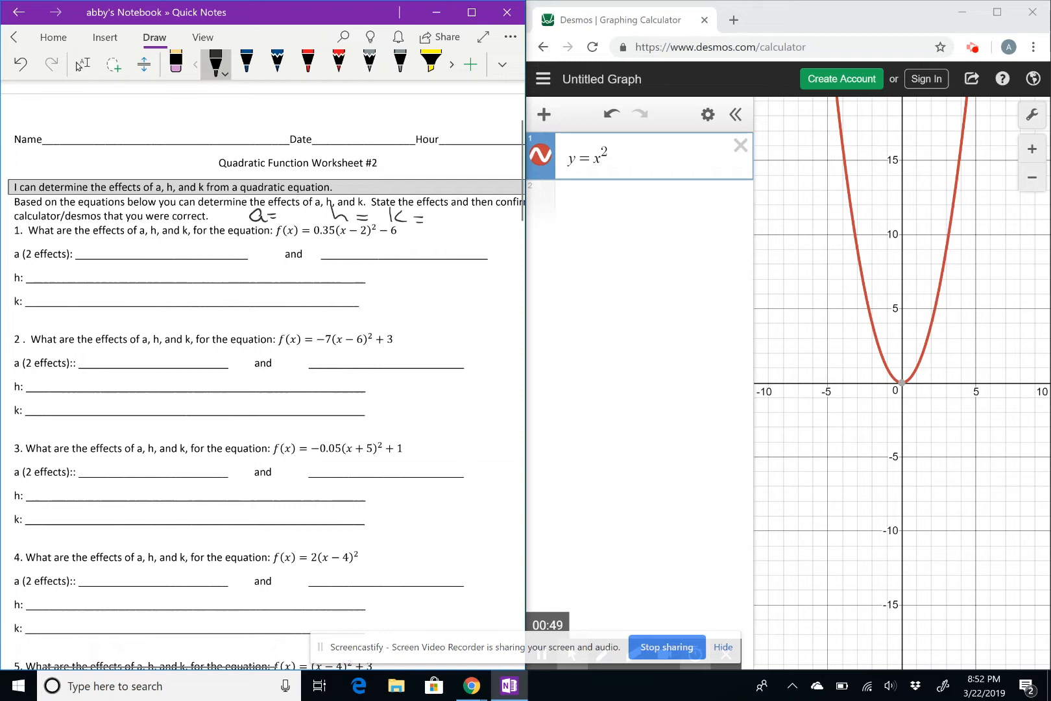
Handwrite the vertex form y = a(x-h)^2 + k in black ink above the worksheet's Name line
mouse_move(104, 109)
left_mouse_down()
mouse_move(119, 113)
mouse_move(106, 139)
left_mouse_up()
left_click_drag(128, 116, 140, 115)
left_click_drag(128, 122, 246, 122)
left_click(200, 108)
mouse_move(258, 103)
left_mouse_down()
mouse_move(257, 128)
mouse_move(280, 129)
mouse_move(295, 107)
mouse_move(320, 126)
mouse_move(329, 116)
left_mouse_up()
mouse_move(348, 106)
left_mouse_down()
mouse_move(349, 124)
mouse_move(370, 121)
left_mouse_up()
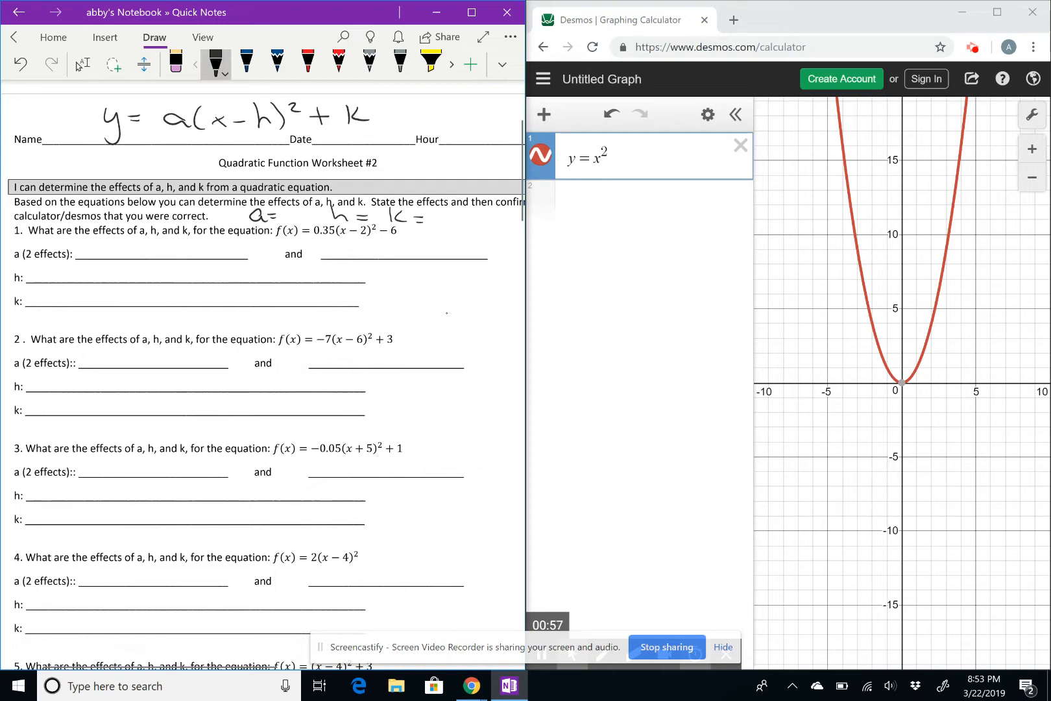
Highlight the a in the handwritten formula and 0.35 in question 1's equation in yellow
left_click(431, 63)
mouse_move(168, 115)
left_mouse_down()
mouse_move(191, 122)
mouse_move(175, 138)
left_mouse_up()
left_click_drag(316, 229, 336, 230)
Highlight the 2 in question 1's equation and the h in the handwritten formula in orange
left_click(452, 64)
left_click(431, 63)
left_click_drag(364, 225, 364, 235)
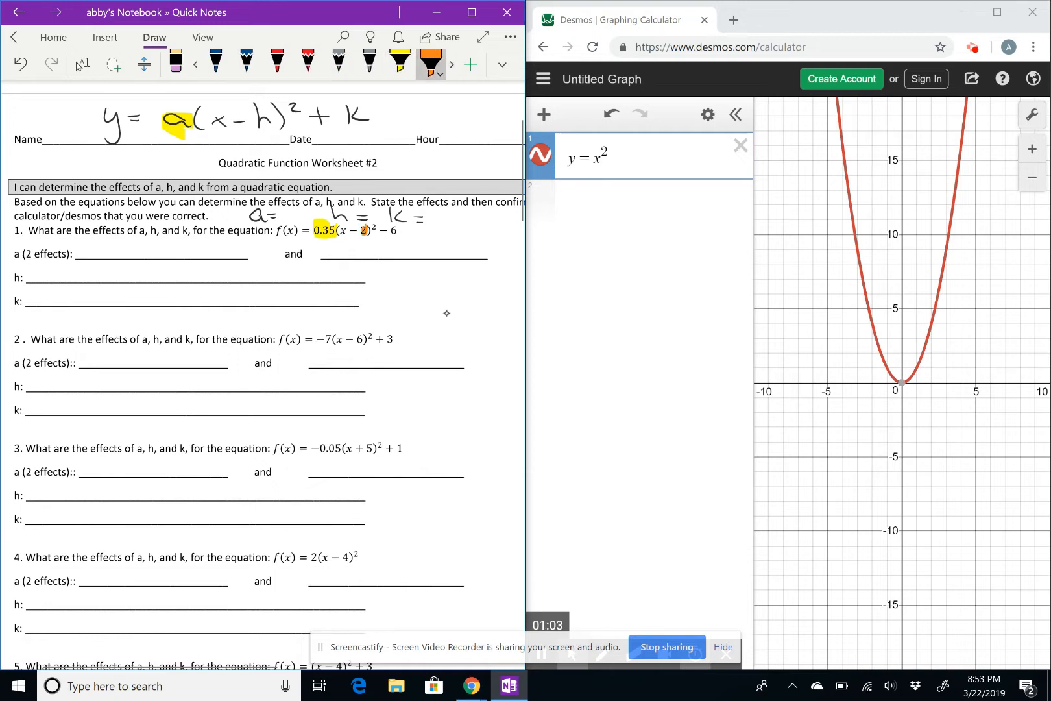
left_click_drag(260, 126, 271, 112)
Highlight − 6 in question 1's equation and + k in the handwritten formula in pink
left_click(453, 64)
left_click(431, 62)
mouse_move(392, 225)
left_mouse_down()
mouse_move(394, 240)
mouse_move(379, 240)
left_mouse_up()
mouse_move(363, 105)
left_mouse_down()
mouse_move(325, 123)
mouse_move(343, 133)
left_mouse_up()
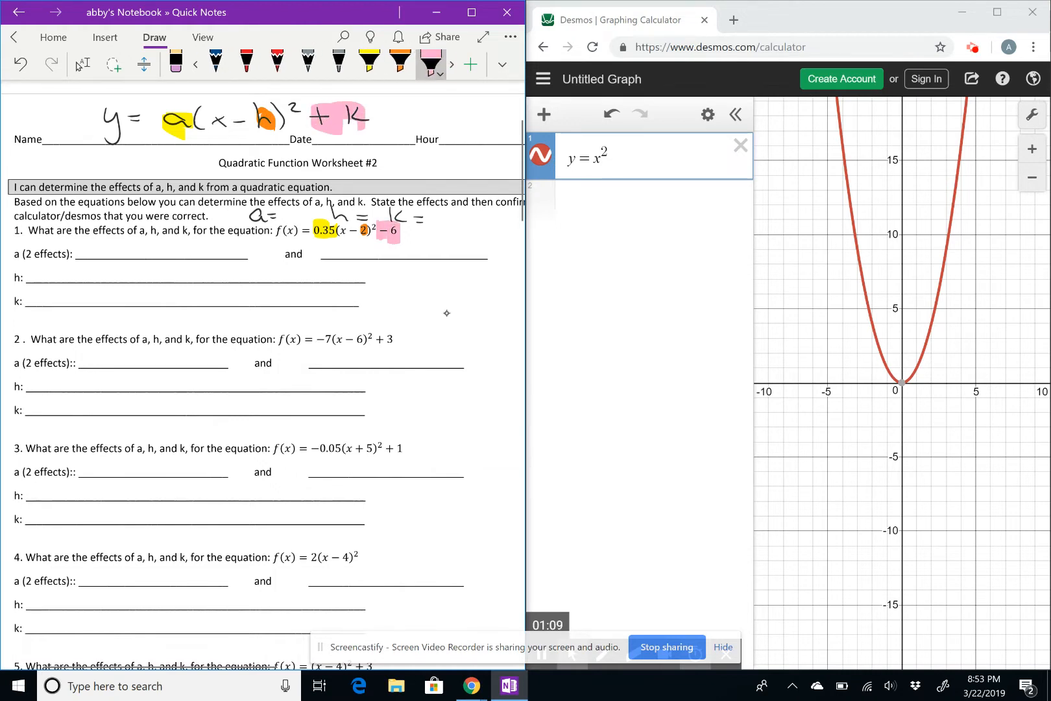
In blue ink, write "opp" with an arrow below the formula's h, and .35 with a plus sign above question 1's a line
left_click(216, 63)
mouse_move(246, 135)
left_mouse_down()
mouse_move(258, 130)
mouse_move(240, 152)
mouse_move(268, 155)
left_mouse_up()
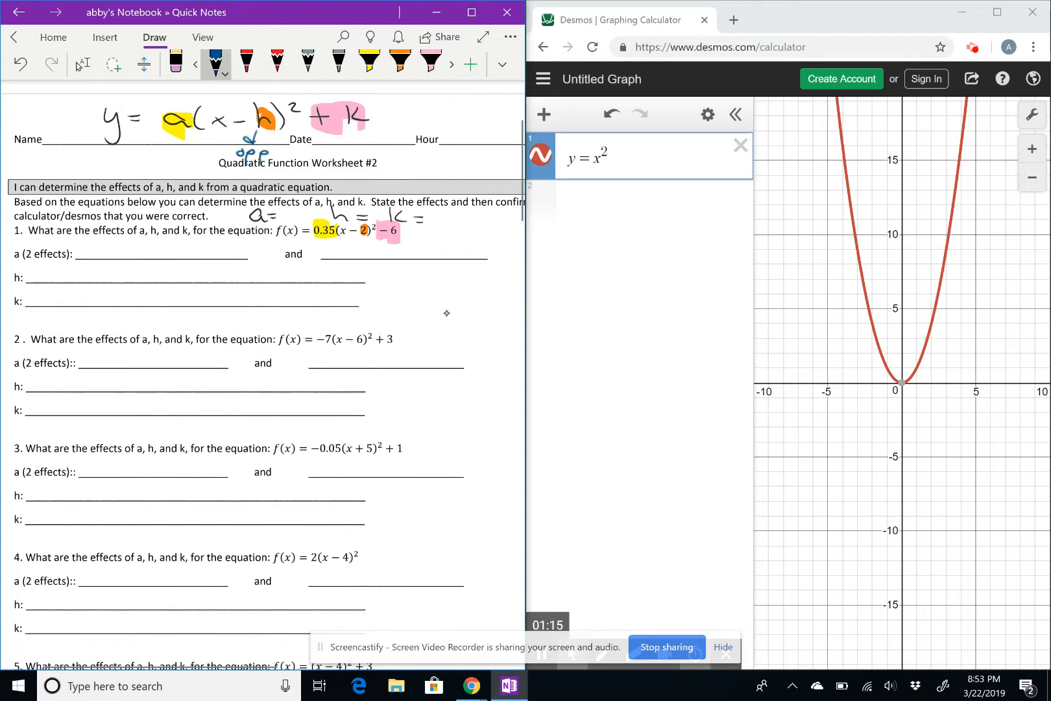
mouse_move(63, 244)
left_mouse_down()
mouse_move(75, 249)
mouse_move(34, 249)
mouse_move(40, 240)
left_mouse_up()
mouse_move(98, 238)
left_mouse_down()
mouse_move(98, 252)
mouse_move(105, 242)
left_mouse_up()
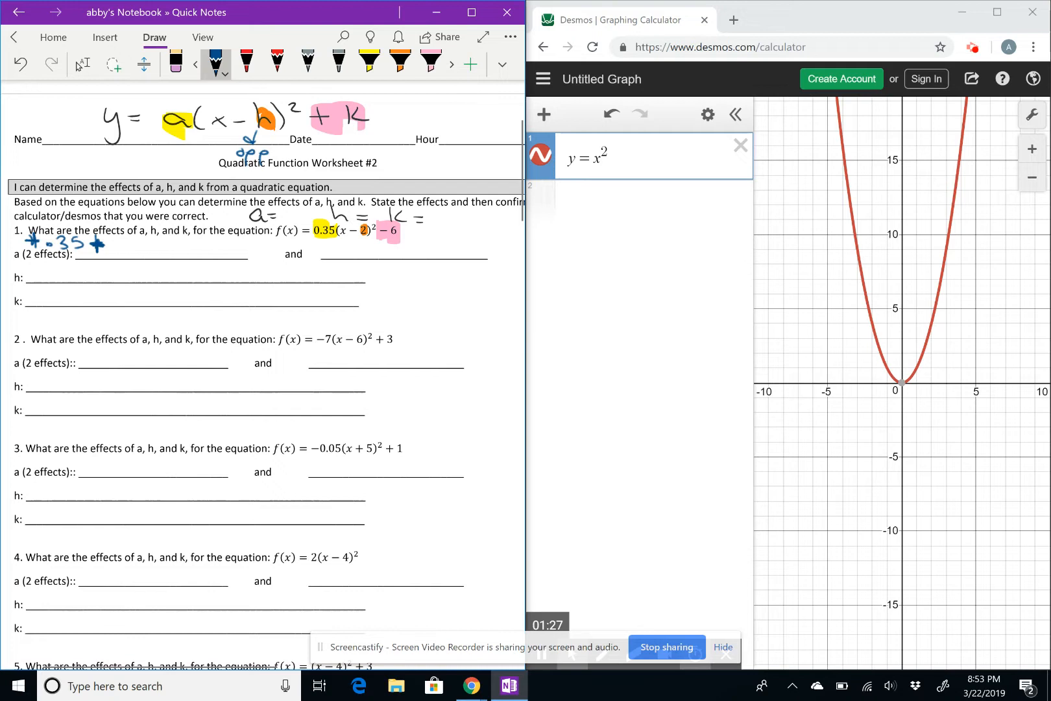
Write "face upward" in question 1's first a blank and .35 in the second one
left_click(324, 255)
mouse_move(331, 242)
left_mouse_down()
mouse_move(331, 260)
mouse_move(343, 261)
mouse_move(361, 240)
left_mouse_up()
left_click_drag(139, 237, 126, 257)
mouse_move(121, 248)
left_mouse_down()
mouse_move(187, 259)
mouse_move(216, 250)
mouse_move(227, 258)
mouse_move(257, 244)
left_mouse_up()
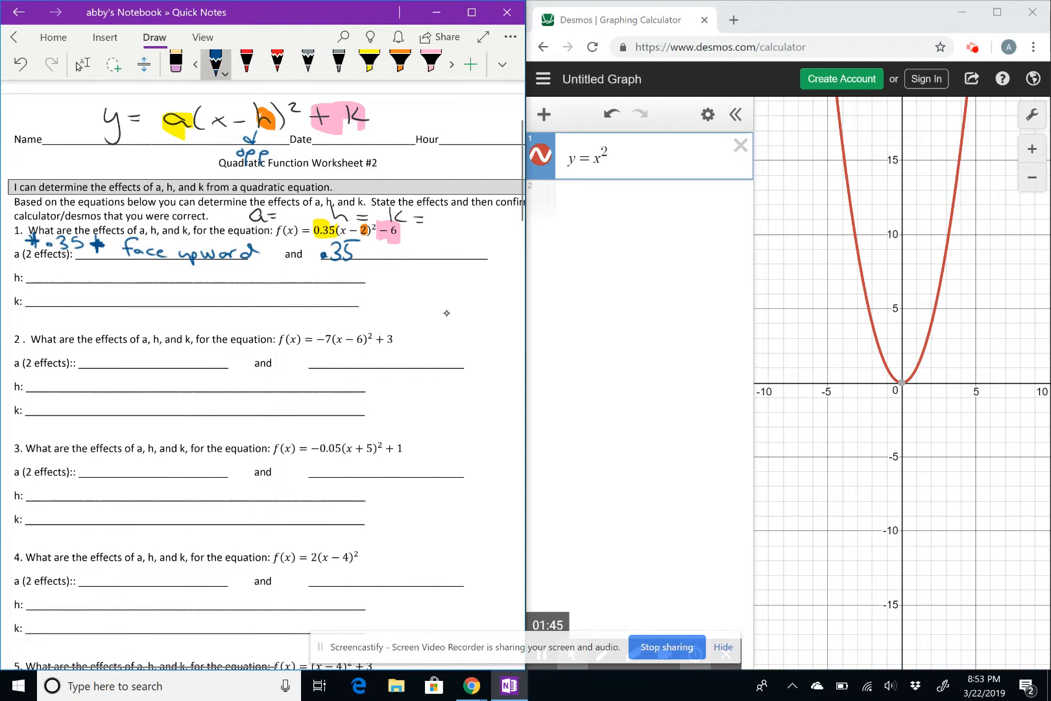
Draw an upward-opening curve with arrowheads beside "k =" and write "shrinking" after .35 in question 1's second a blank
mouse_move(431, 216)
left_mouse_down()
mouse_move(458, 231)
mouse_move(480, 213)
mouse_move(461, 231)
mouse_move(427, 214)
mouse_move(487, 222)
left_mouse_up()
left_click_drag(394, 246, 382, 259)
mouse_move(397, 238)
left_mouse_down()
mouse_move(406, 258)
mouse_move(419, 250)
left_mouse_up()
left_click_drag(423, 250, 431, 259)
left_click_drag(434, 253, 461, 259)
left_click_drag(462, 255, 476, 260)
mouse_move(487, 253)
left_mouse_down()
mouse_move(495, 276)
mouse_move(476, 269)
left_mouse_up()
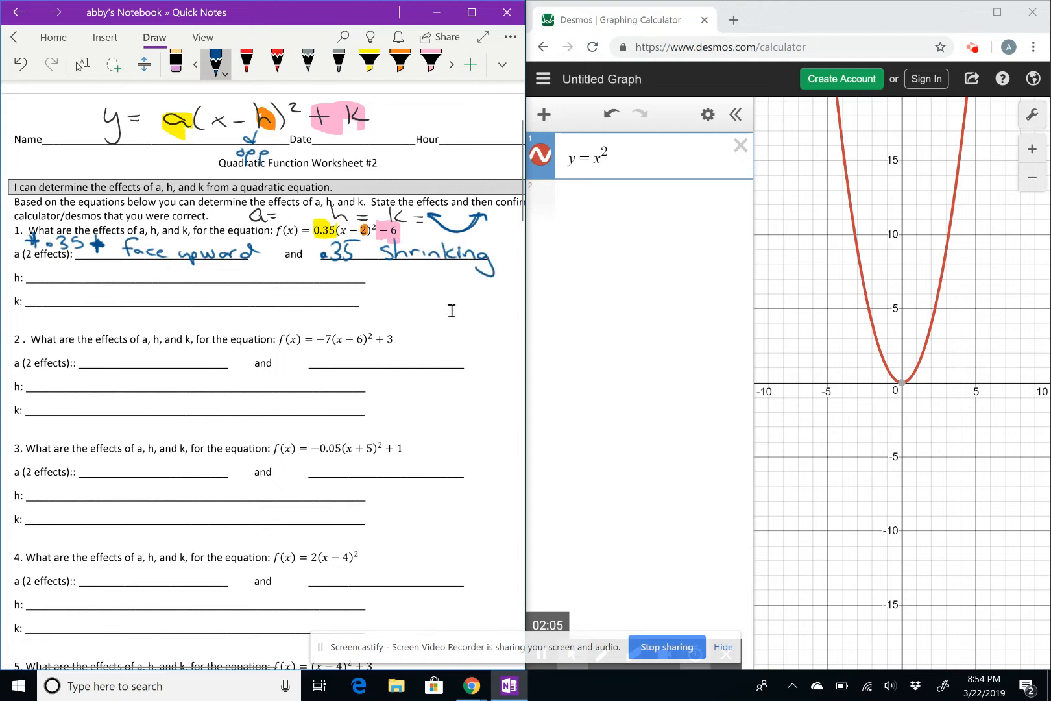
Mark question 1's h line with the orange highlighter and write h = 2 on it in blue ink
left_click(80, 64)
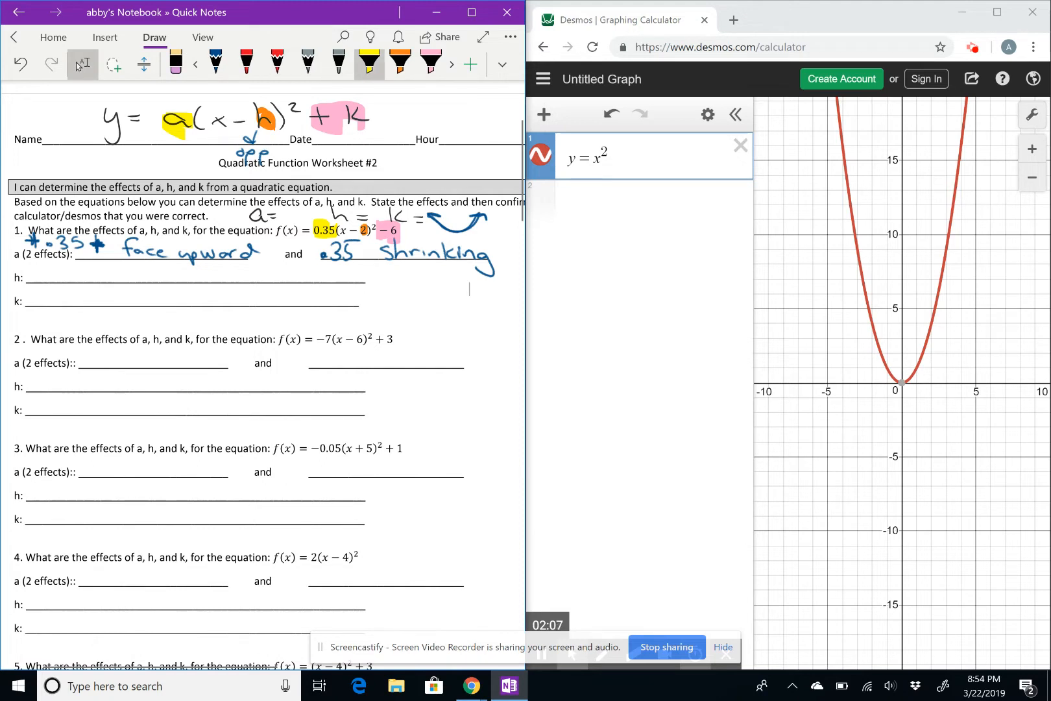
left_click(401, 62)
mouse_move(70, 274)
left_mouse_down()
mouse_move(29, 275)
mouse_move(61, 282)
left_mouse_up()
left_click(216, 61)
left_click(216, 62)
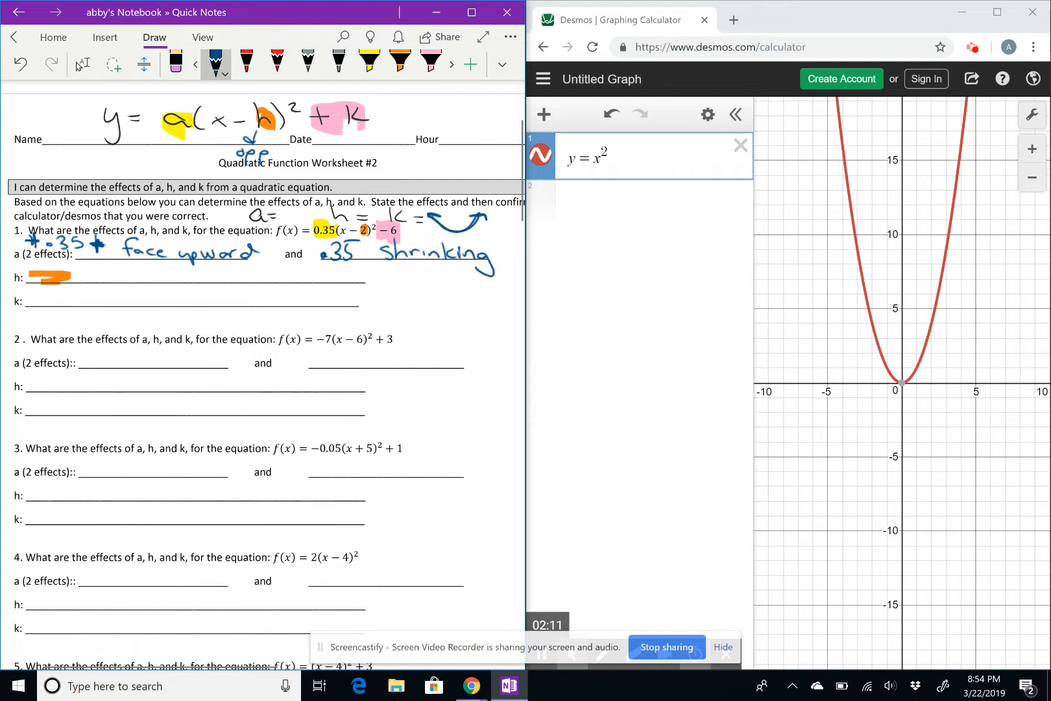
mouse_move(75, 264)
left_mouse_down()
mouse_move(76, 286)
mouse_move(103, 272)
left_mouse_up()
left_click_drag(94, 277, 137, 281)
Draw a right-pointing arrow beside question 1's h line, erasing the left arrowhead, and write "right 2" on the line
mouse_move(402, 270)
left_mouse_down()
mouse_move(428, 270)
mouse_move(416, 281)
mouse_move(431, 280)
left_mouse_up()
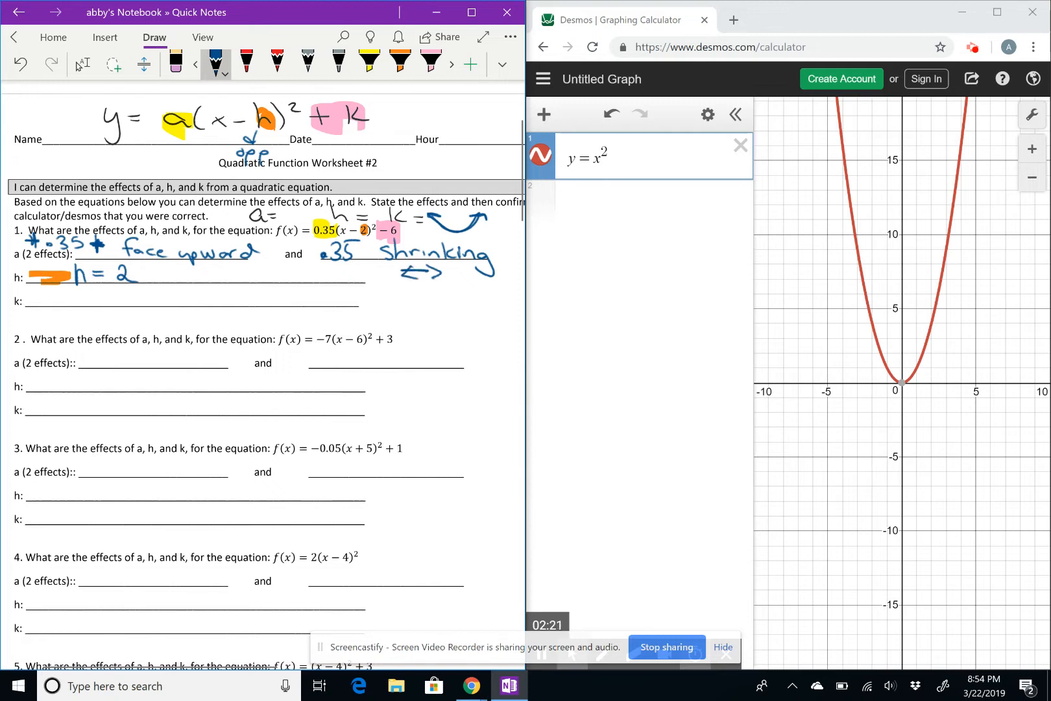
left_click(176, 64)
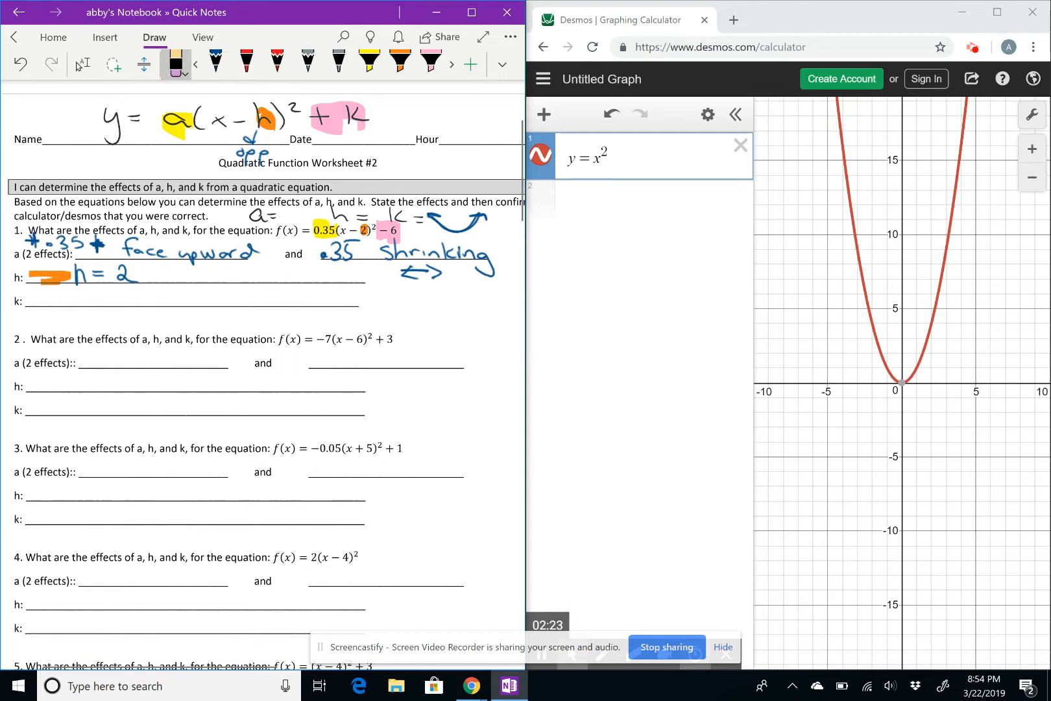
left_click_drag(403, 274, 425, 272)
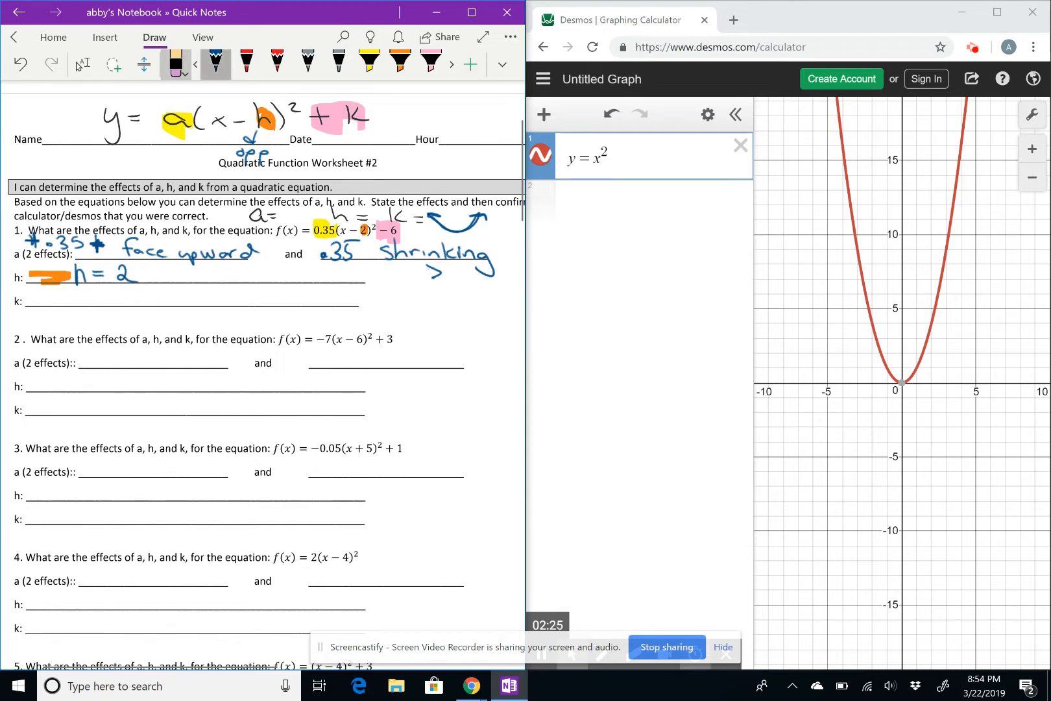
left_click(216, 65)
left_click_drag(413, 270, 440, 271)
mouse_move(197, 272)
left_mouse_down()
mouse_move(241, 280)
mouse_move(231, 292)
mouse_move(264, 282)
left_mouse_up()
left_click(218, 270)
left_click_drag(256, 273, 311, 281)
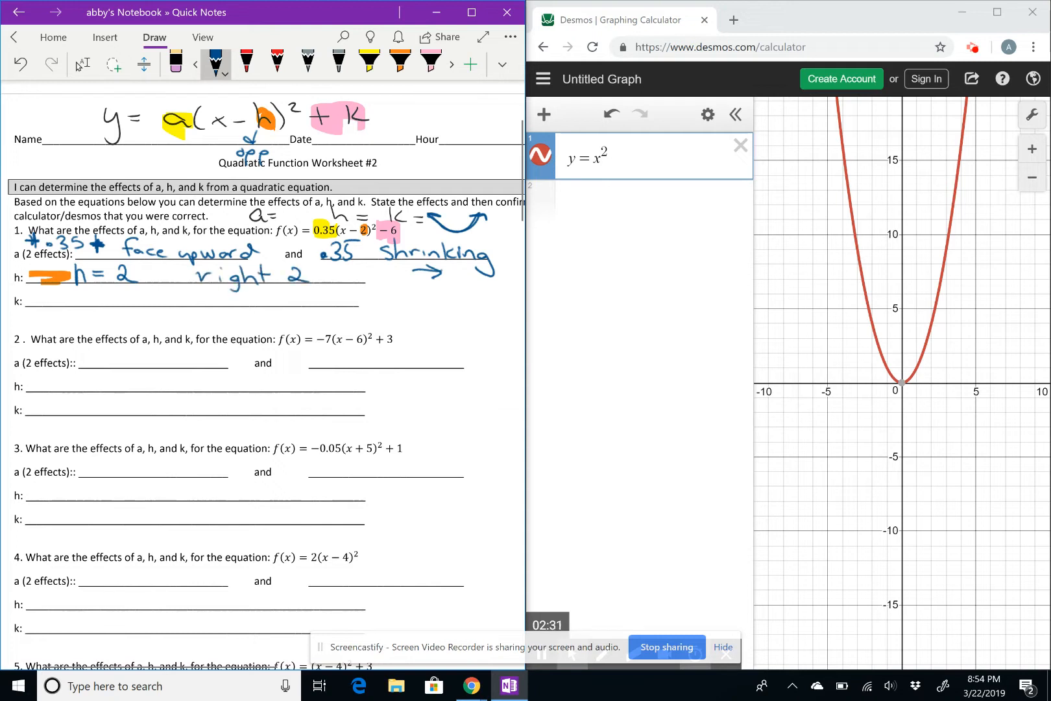
Mark question 1's k line with the pink highlighter and write k = -6 on it in blue ink
left_click(431, 62)
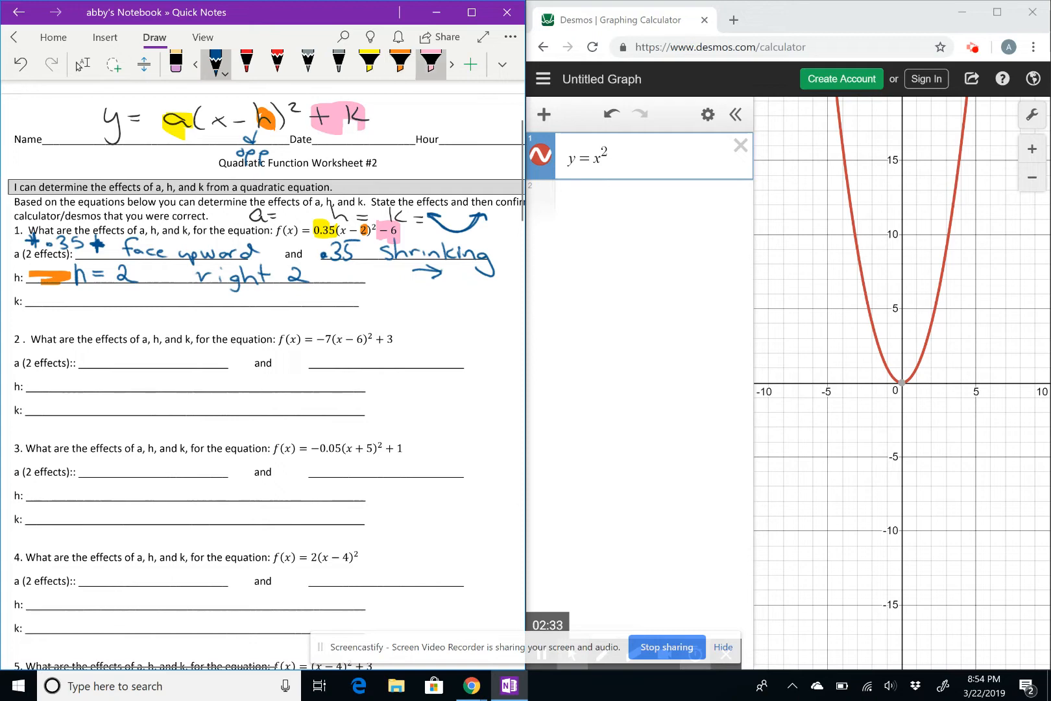
mouse_move(52, 287)
left_mouse_down()
mouse_move(53, 303)
mouse_move(33, 299)
left_mouse_up()
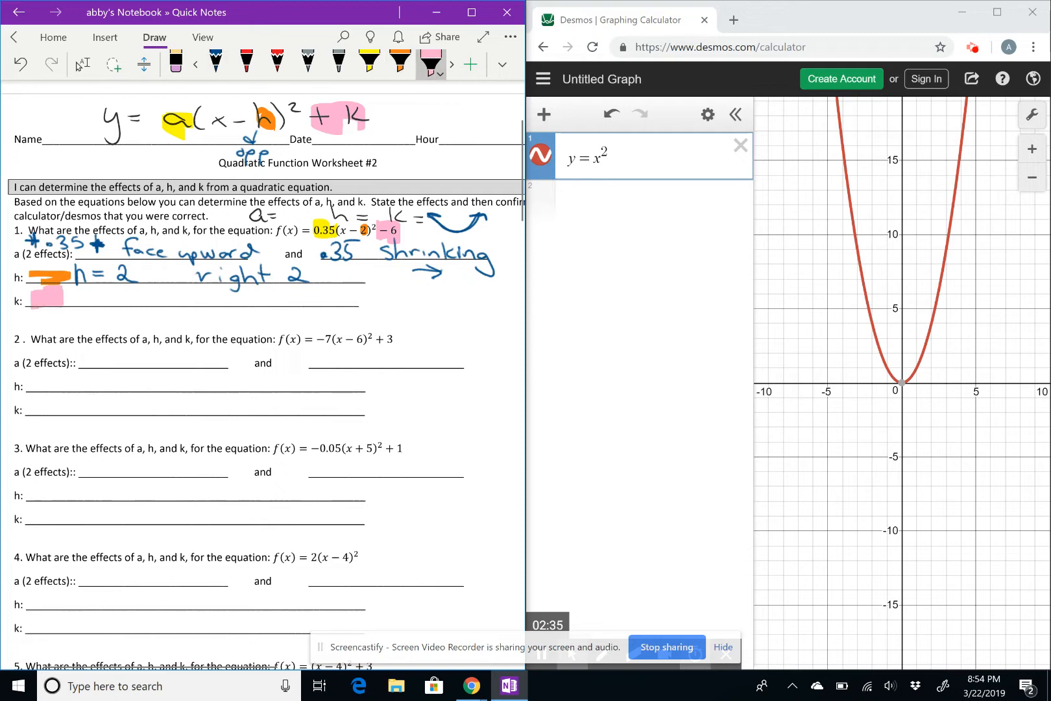
left_click(216, 63)
left_click_drag(80, 287, 78, 306)
mouse_move(92, 290)
left_mouse_down()
mouse_move(82, 297)
mouse_move(94, 304)
left_mouse_up()
left_click_drag(99, 295, 137, 296)
left_click_drag(145, 289, 140, 300)
Draw a downward arrow beside question 1's k line, erasing the upper arrowhead, and write "down 6" on the line
mouse_move(390, 287)
left_mouse_down()
mouse_move(390, 309)
mouse_move(397, 290)
left_mouse_up()
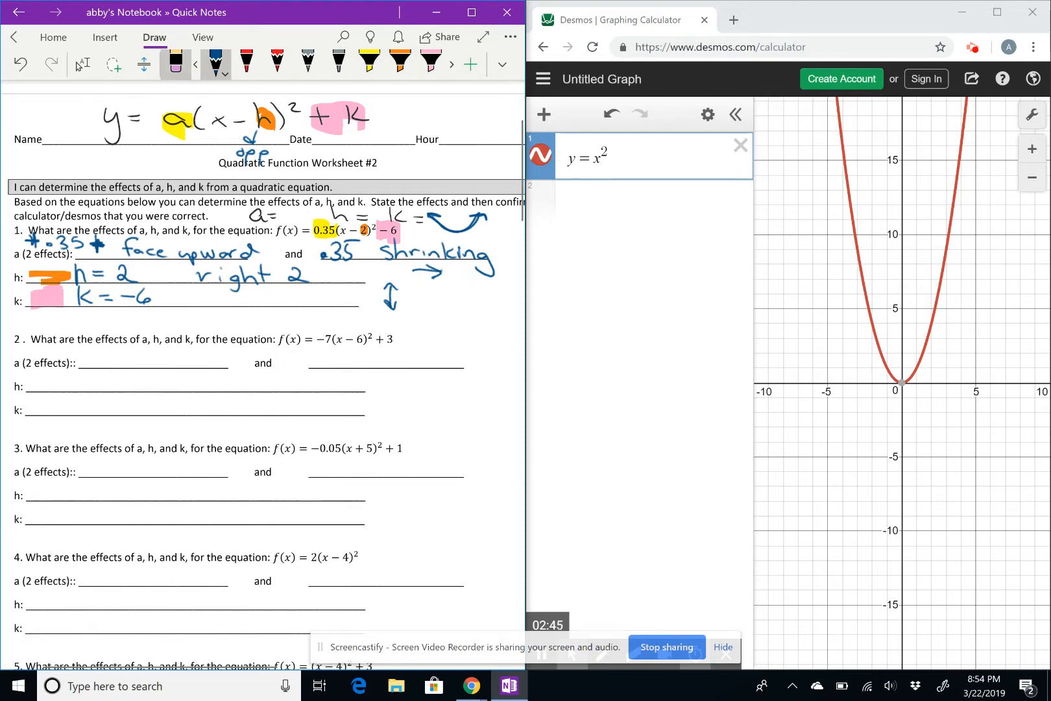
left_click(175, 63)
left_click_drag(390, 285, 392, 306)
left_click(215, 63)
mouse_move(207, 287)
left_mouse_down()
mouse_move(196, 304)
mouse_move(281, 301)
left_mouse_up()
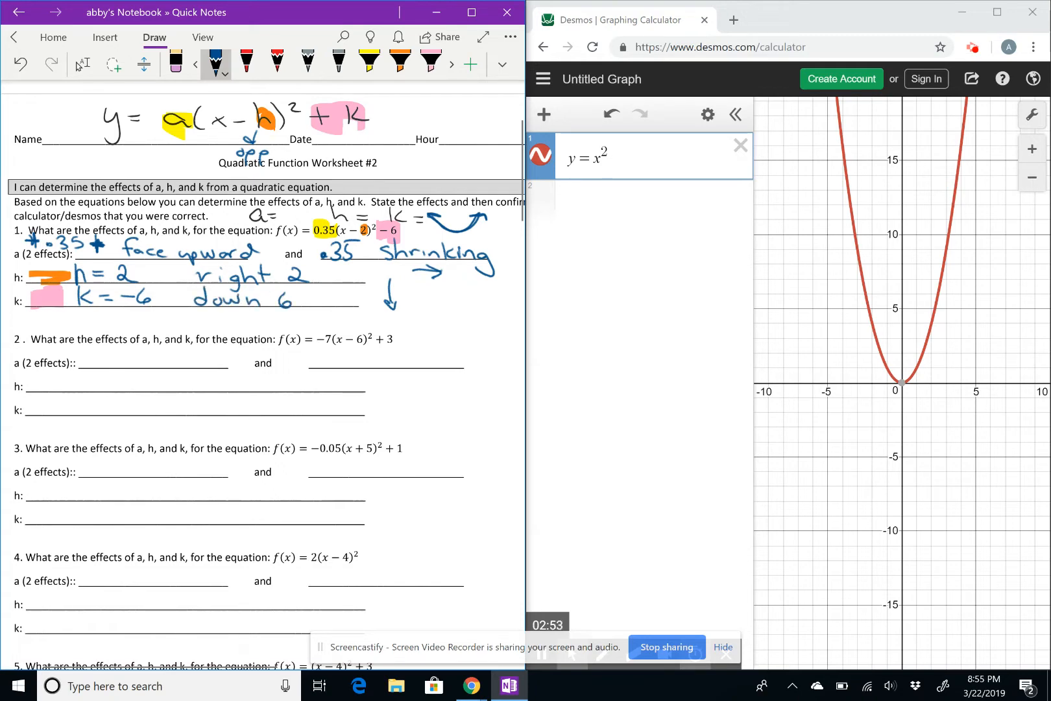
Switch to Desmos and graph y = .35(x-2)^2 - 6 as a second expression
left_click(79, 65)
left_click(643, 157)
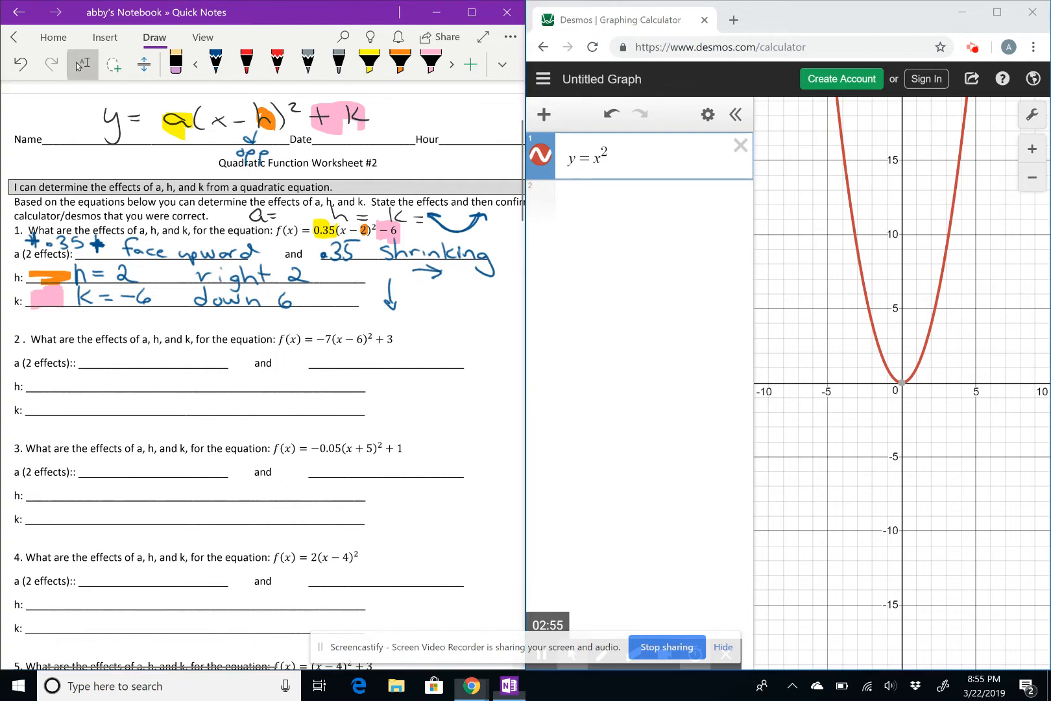
key("Return")
type("y")
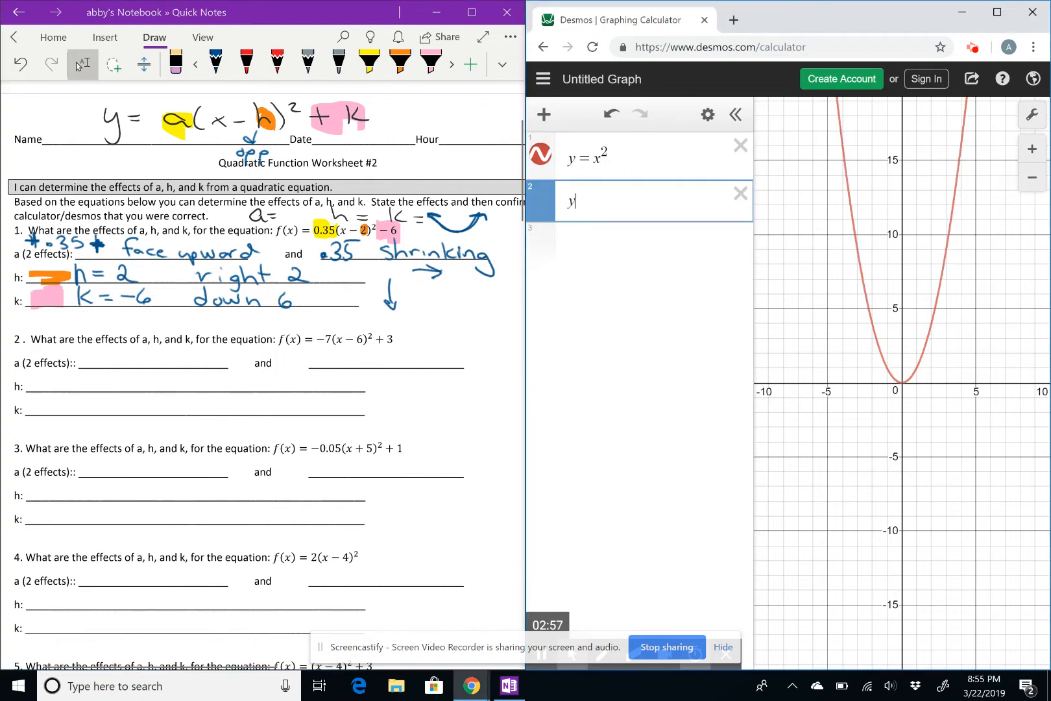
type("=.35(x")
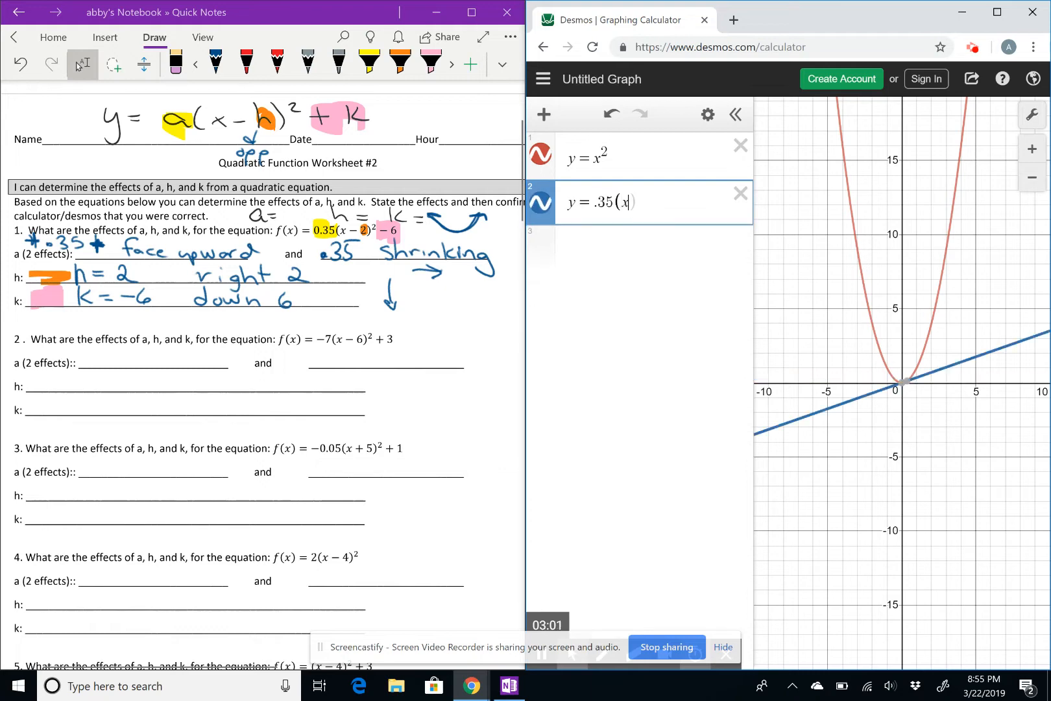
type("-2)^2")
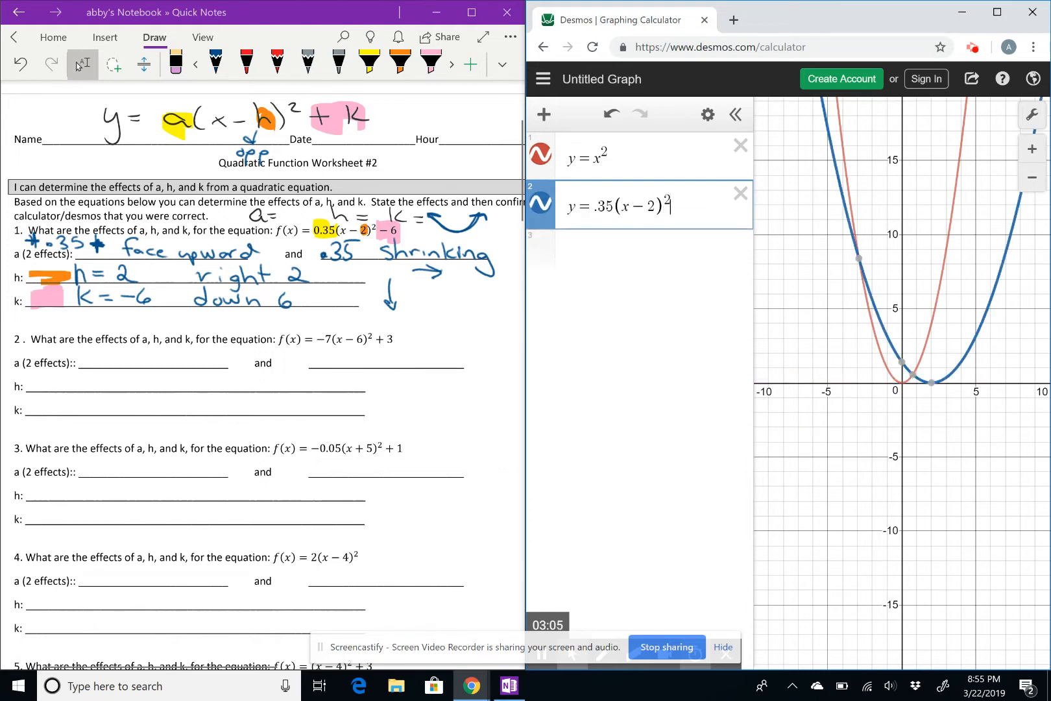
key("Right")
type("-6")
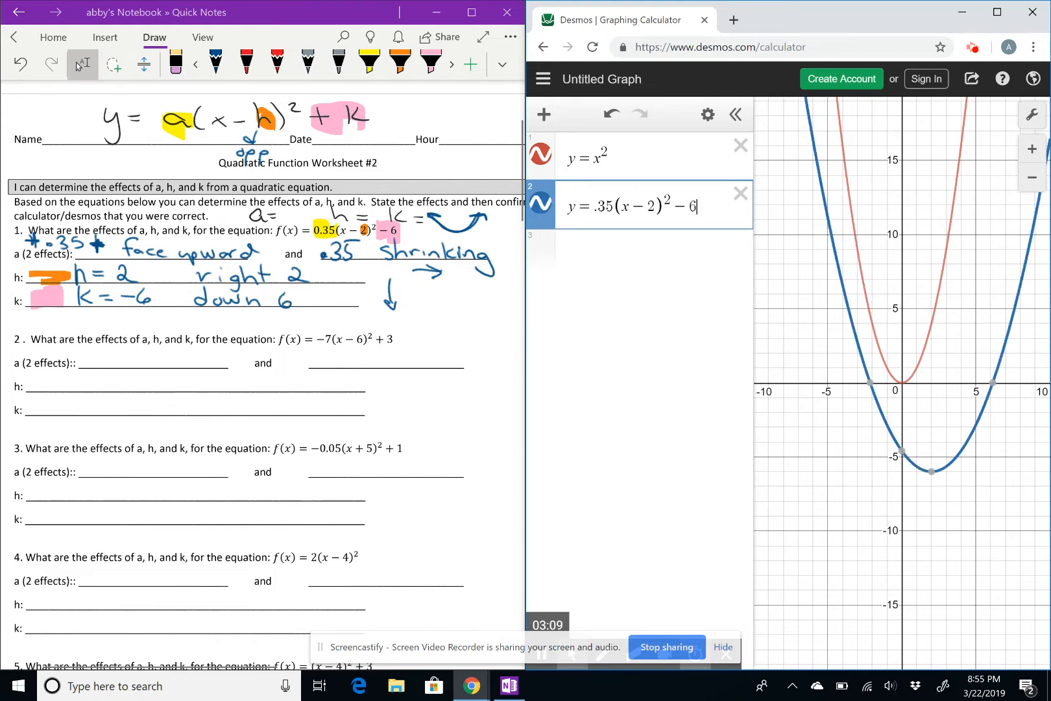
Check both parabolas' vertices on the graph and tick question 1's h and k answers on the worksheet in blue ink
left_click(902, 383)
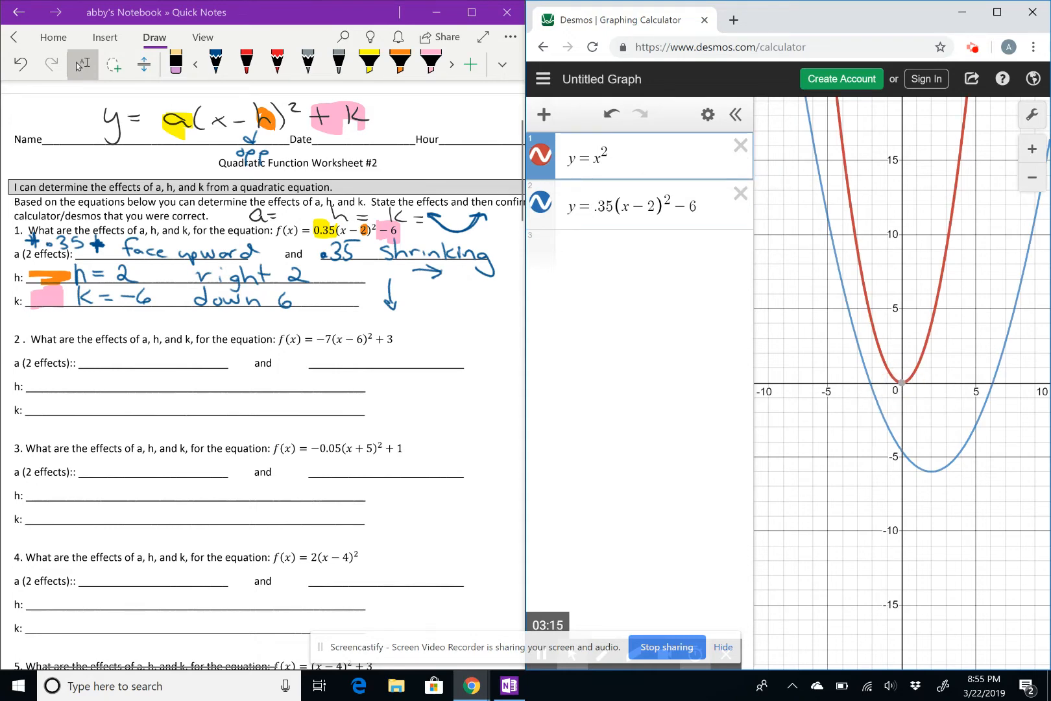
left_click(932, 472)
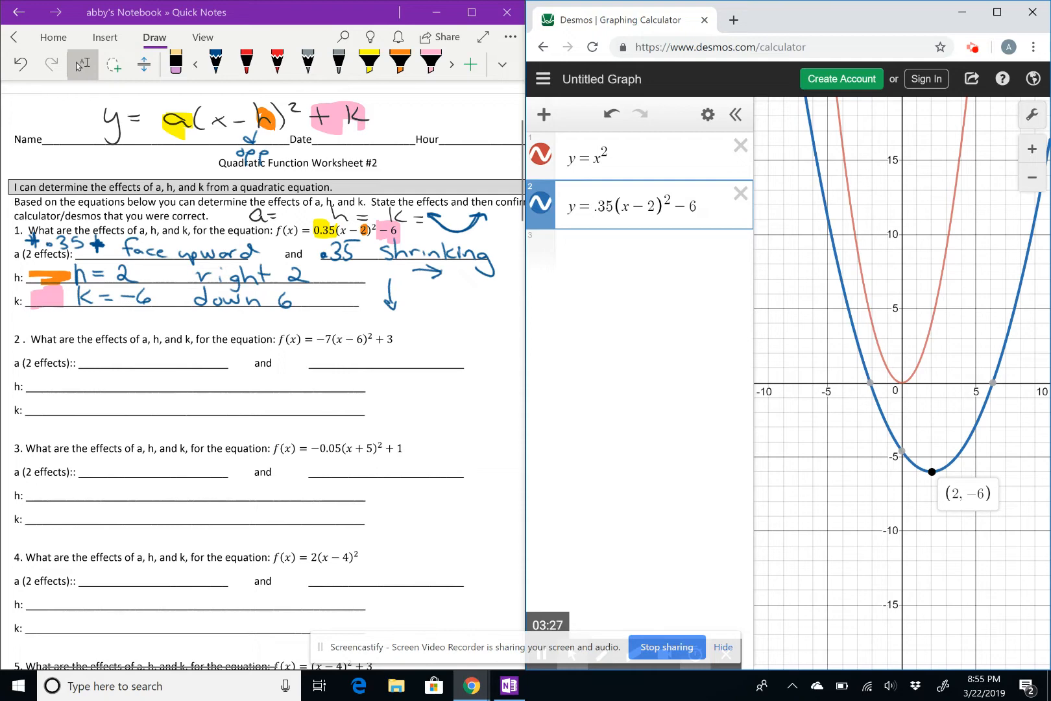
mouse_move(354, 280)
left_mouse_down()
mouse_move(359, 272)
mouse_move(367, 298)
left_mouse_up()
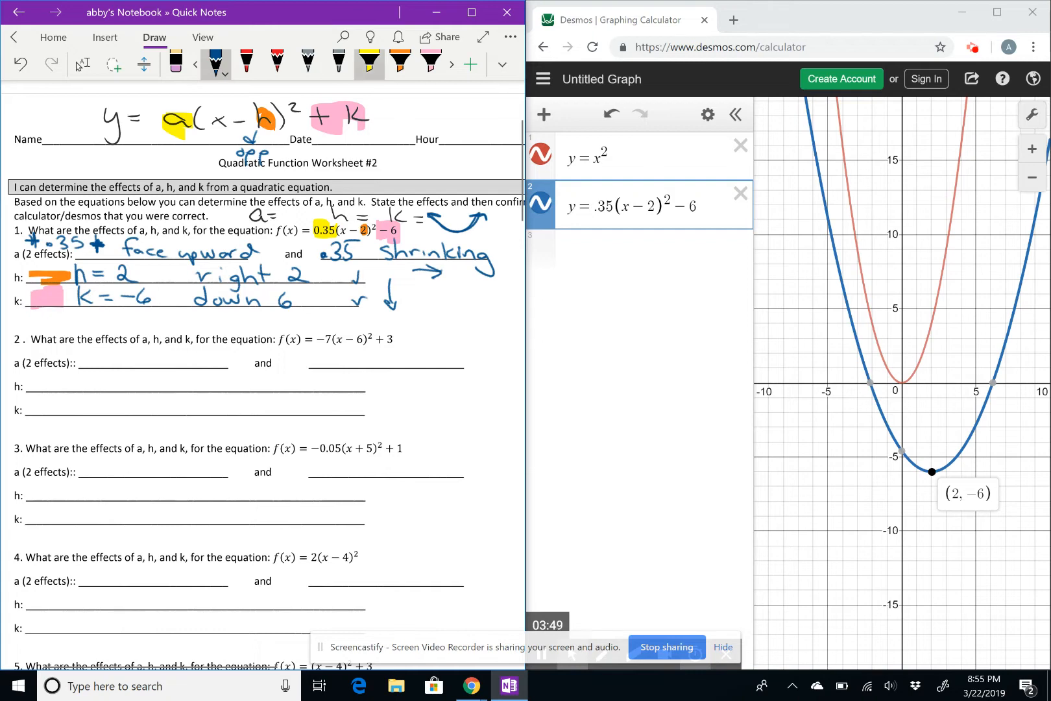
Highlight question 3's equation coefficients: -0.05 in yellow, 5 in orange and +1 in pink
left_click(369, 61)
left_click_drag(350, 448, 308, 448)
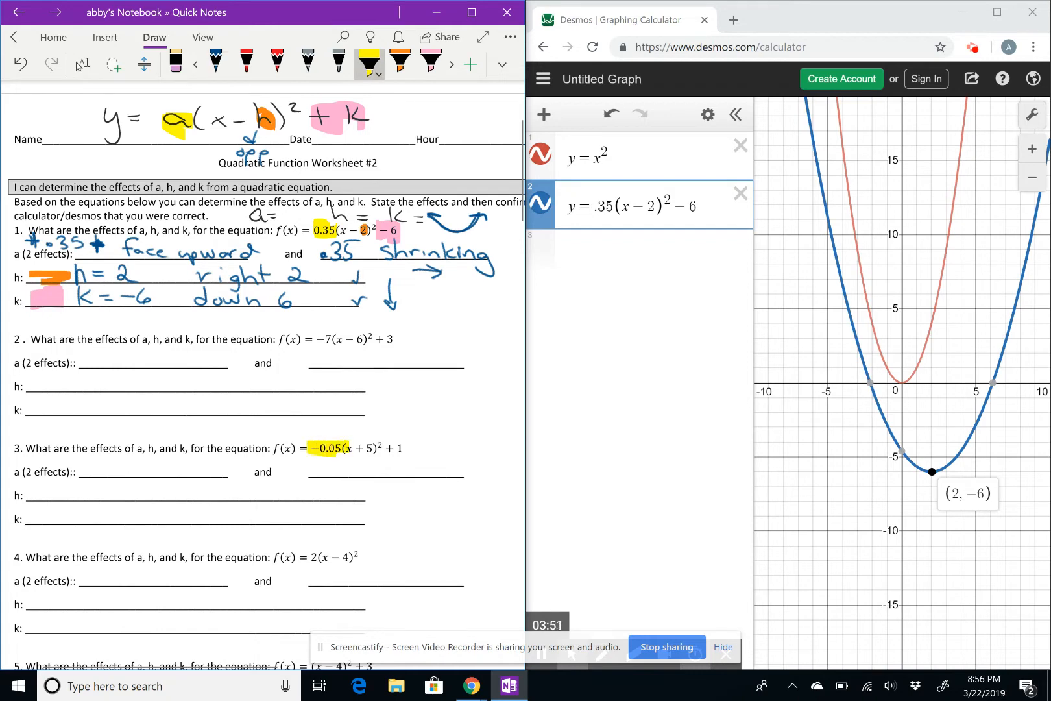
left_click(400, 61)
left_click_drag(373, 446, 365, 449)
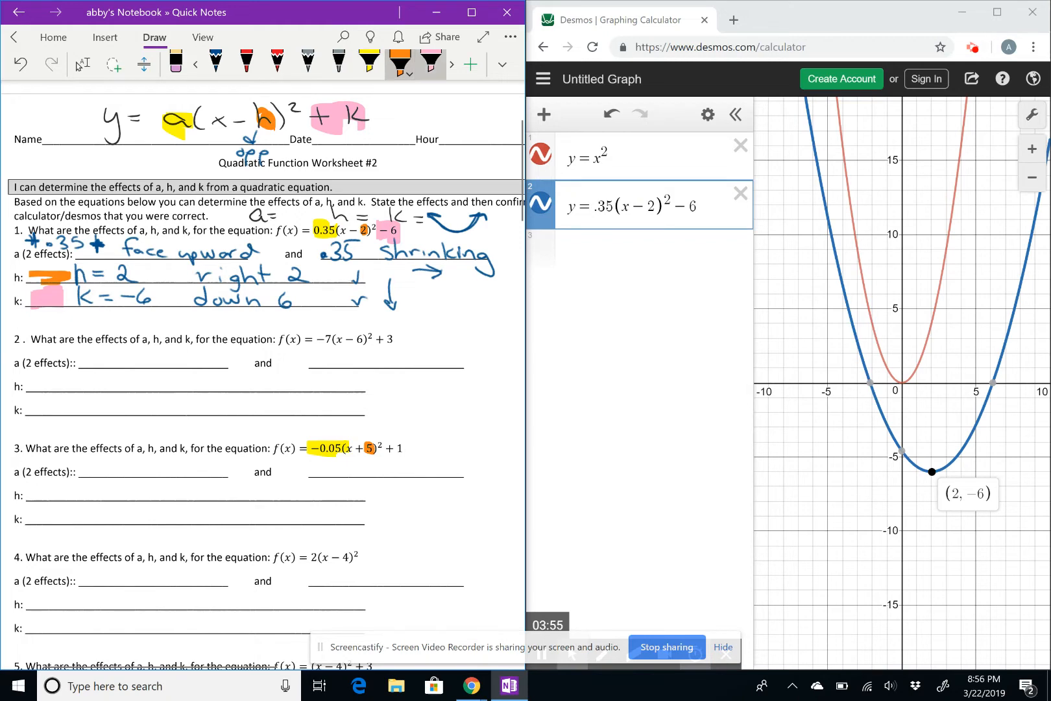
left_click(431, 62)
left_click_drag(394, 439, 394, 460)
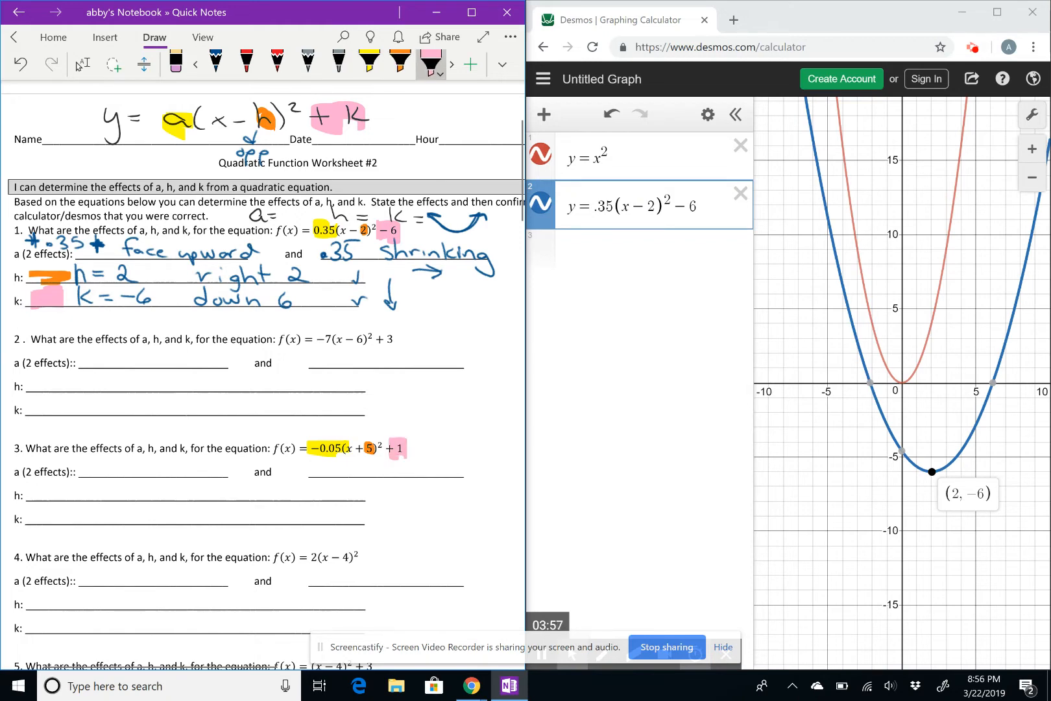
Circle question 3's minus sign in blue ink and write (-) and 0.05 on its two a-effect blanks
left_click(215, 62)
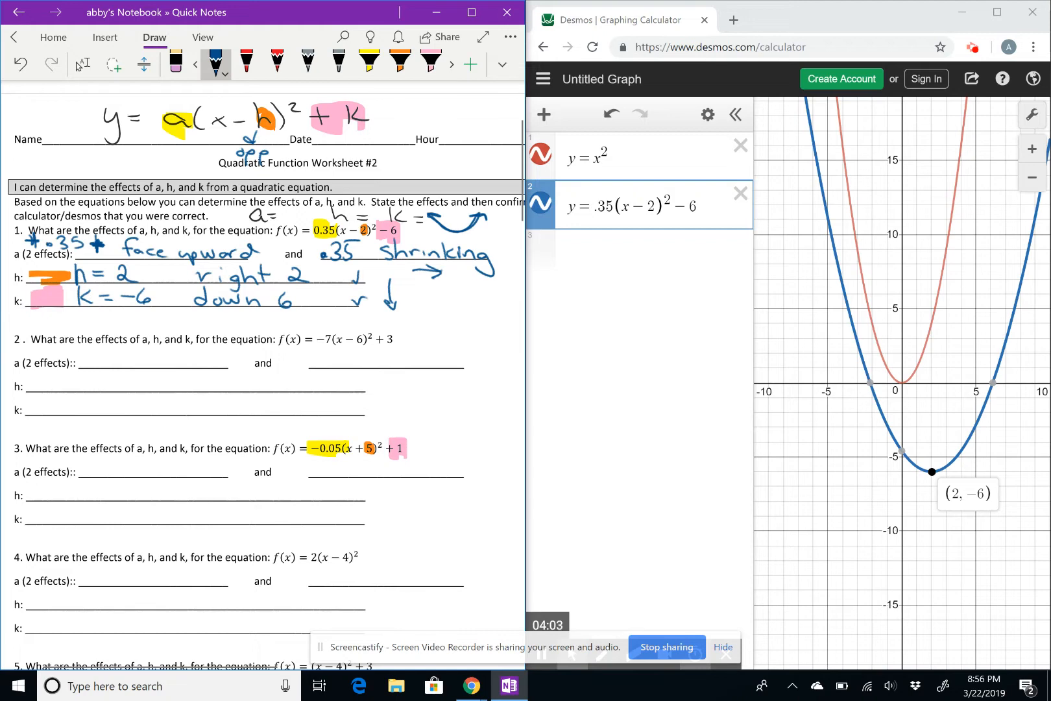
mouse_move(311, 444)
left_mouse_down()
mouse_move(322, 446)
mouse_move(309, 445)
left_mouse_up()
mouse_move(94, 461)
left_mouse_down()
mouse_move(97, 479)
mouse_move(80, 480)
left_mouse_up()
mouse_move(317, 464)
left_mouse_down()
mouse_move(307, 470)
mouse_move(338, 464)
mouse_move(351, 477)
left_mouse_up()
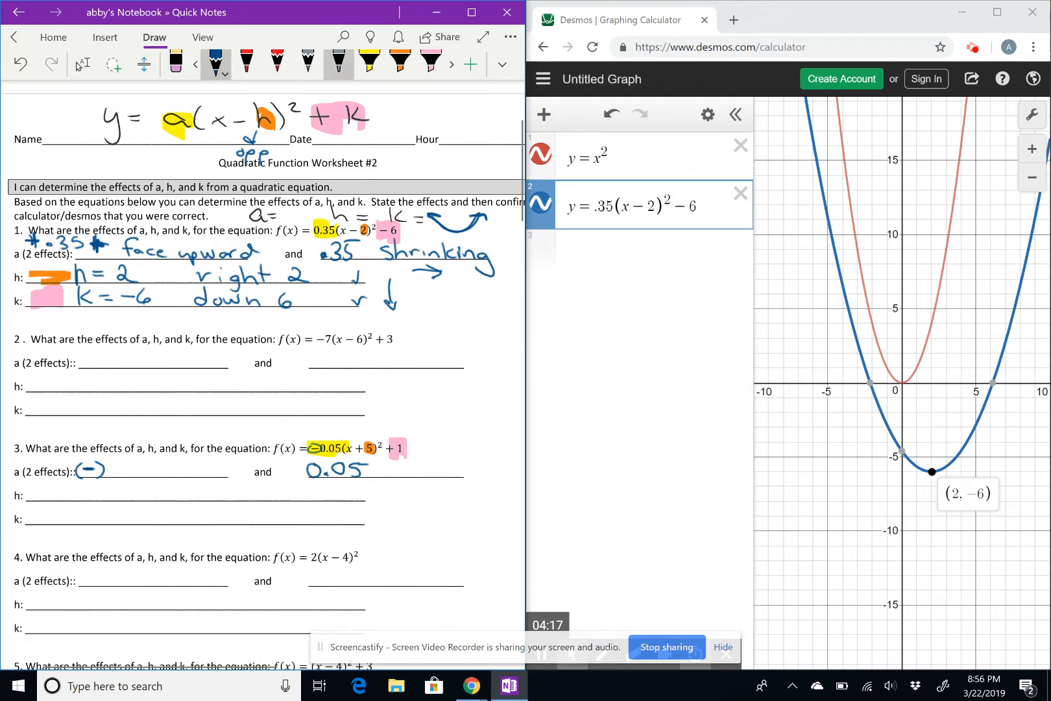
Highlight the handwritten (-) and 0.05 on question 3's a line in yellow
left_click(369, 63)
mouse_move(359, 475)
left_mouse_down()
mouse_move(311, 473)
mouse_move(359, 463)
left_mouse_up()
left_click_drag(312, 474, 292, 474)
mouse_move(105, 482)
left_mouse_down()
mouse_move(76, 477)
mouse_move(100, 461)
left_mouse_up()
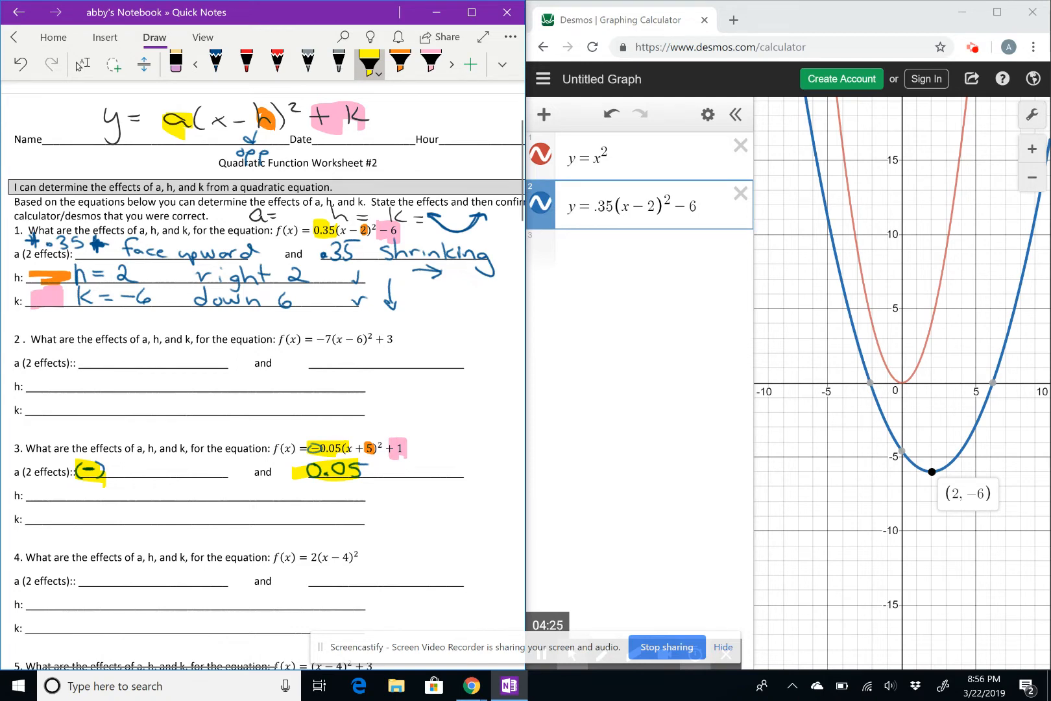
In blue ink, write "facing down" beside (-) and "shrinking" beside 0.05 on question 3's a line, underlining 0.05
left_click(216, 64)
left_click_drag(135, 459, 126, 479)
left_click_drag(121, 469, 164, 478)
left_click(163, 473)
mouse_move(167, 478)
left_mouse_down()
mouse_move(181, 485)
mouse_move(245, 467)
left_mouse_up()
mouse_move(363, 479)
left_mouse_down()
mouse_move(306, 480)
mouse_move(397, 470)
mouse_move(398, 480)
left_mouse_up()
mouse_move(413, 451)
left_mouse_down()
mouse_move(428, 479)
mouse_move(442, 468)
left_mouse_up()
left_click_drag(444, 470, 464, 476)
left_click_drag(470, 464, 481, 479)
left_click_drag(488, 468, 500, 478)
left_click_drag(510, 471, 502, 497)
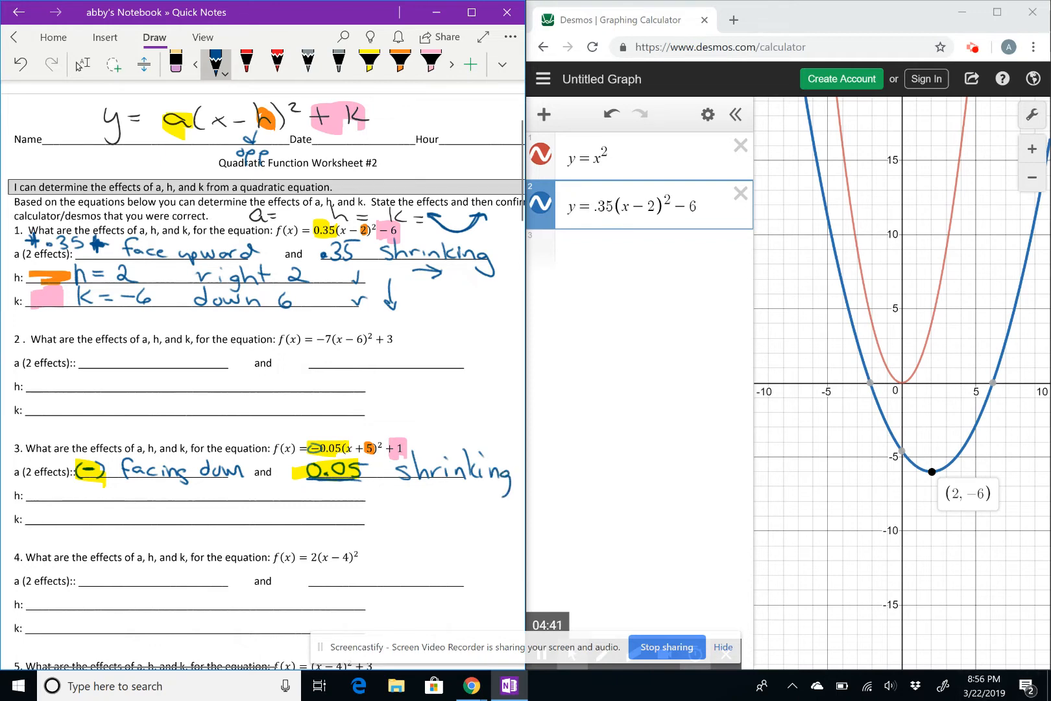
Switch to Desmos and replace the second expression with y = -0.5(x+5)^2 + 1
left_click(701, 206)
key("BackSpace")
key("BackSpace")
key("BackSpace")
key("BackSpace")
key("BackSpace")
key("BackSpace")
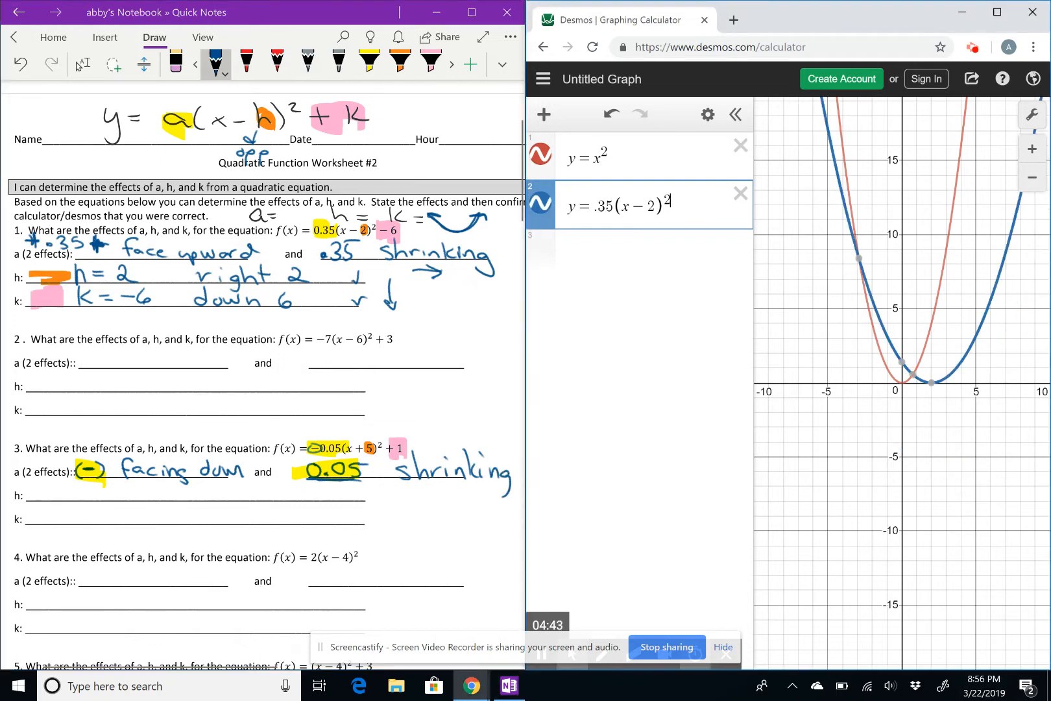
key("BackSpace")
key("BackSpace")
key("BackSpace")
key("BackSpace")
key("BackSpace")
key("BackSpace")
key("BackSpace")
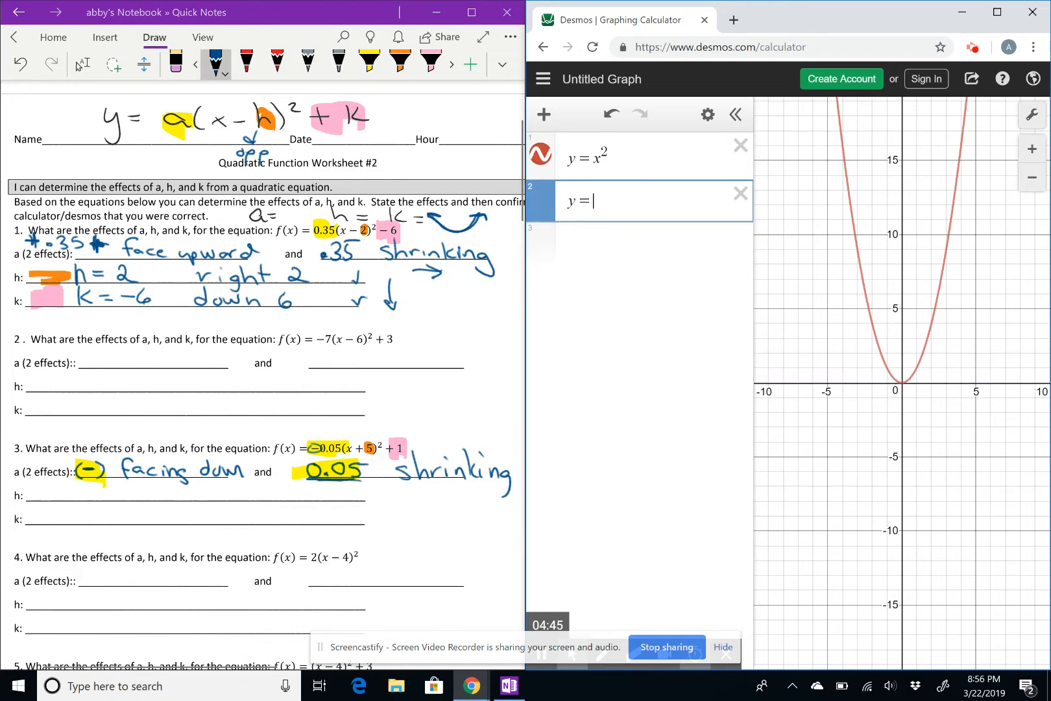
type("-0.5")
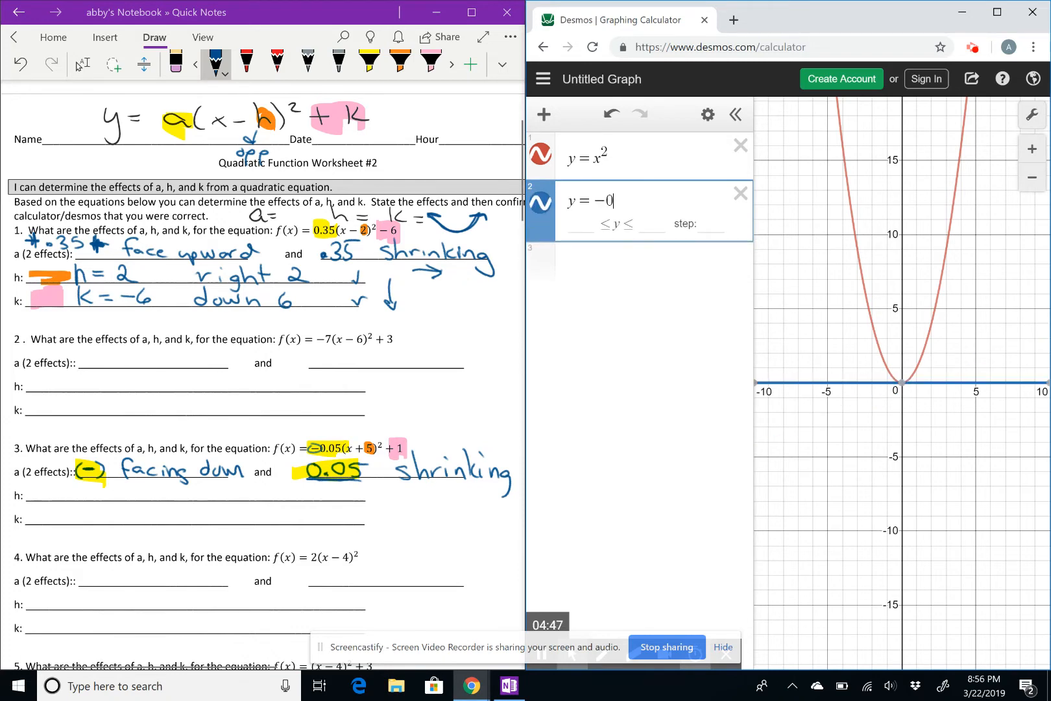
type("(x")
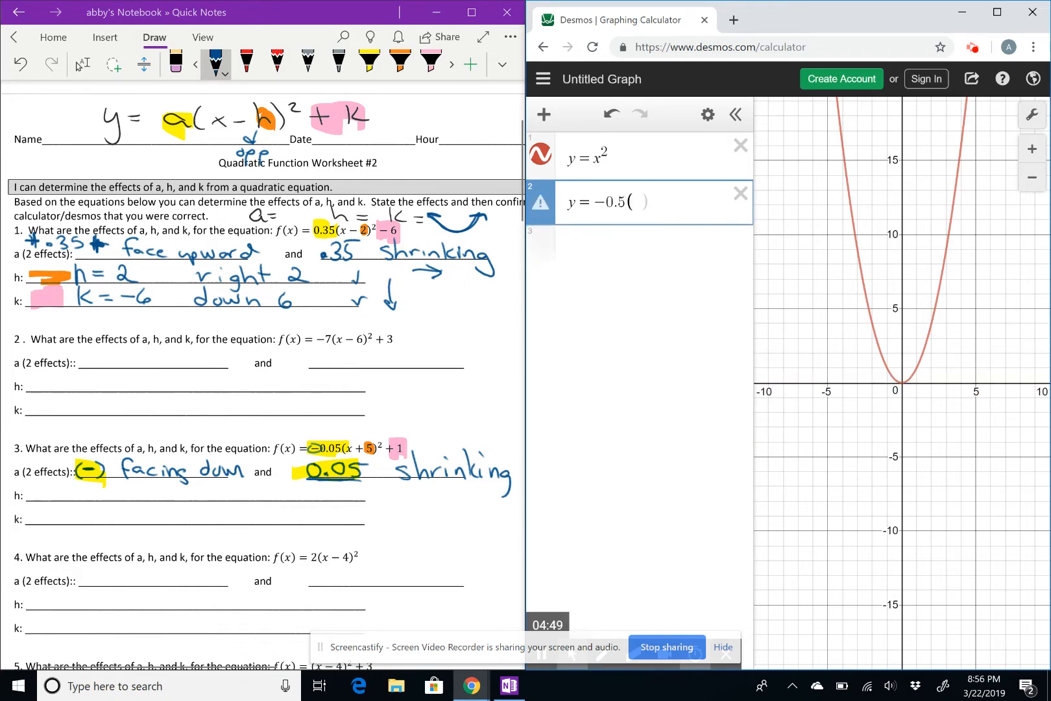
type("+5)^")
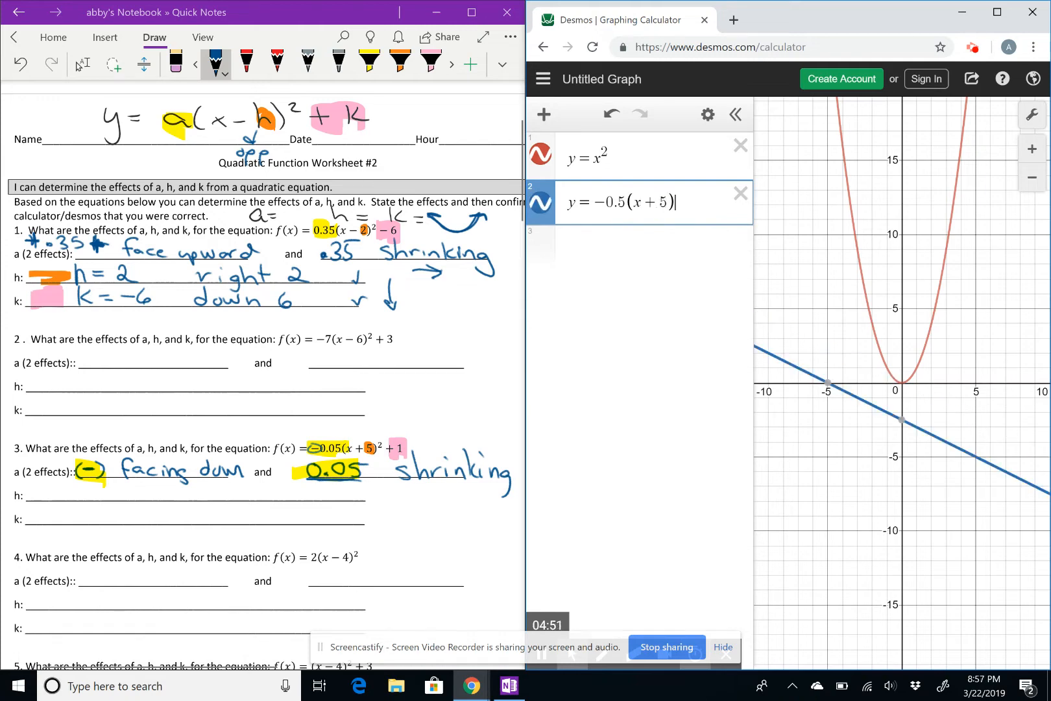
type("2")
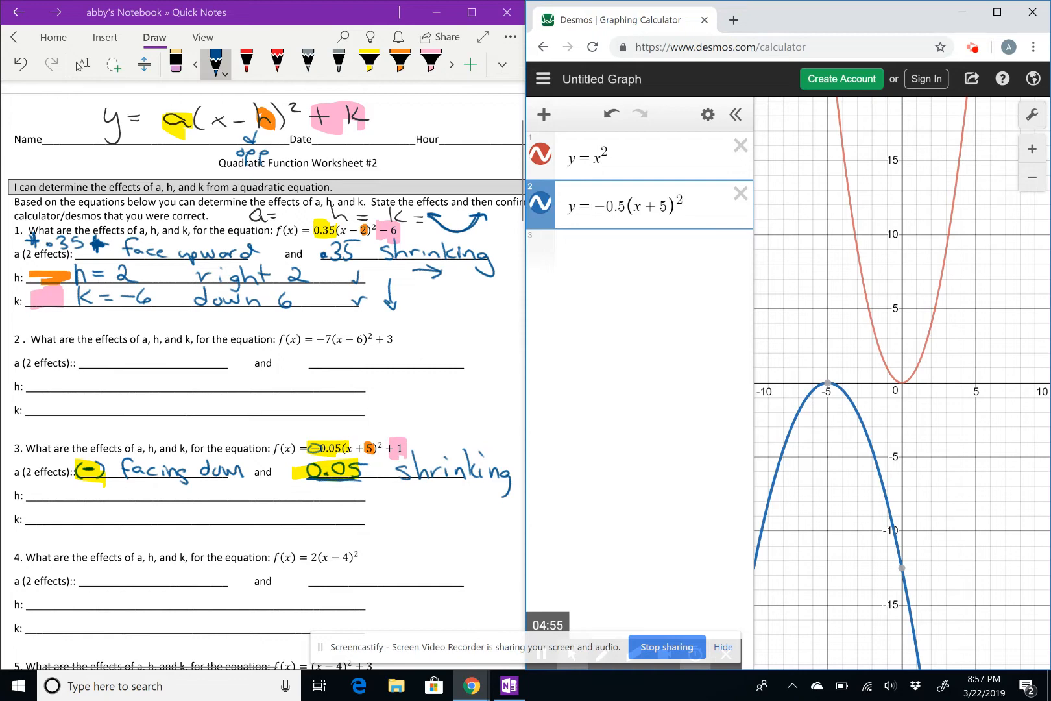
key("Right")
type("+1")
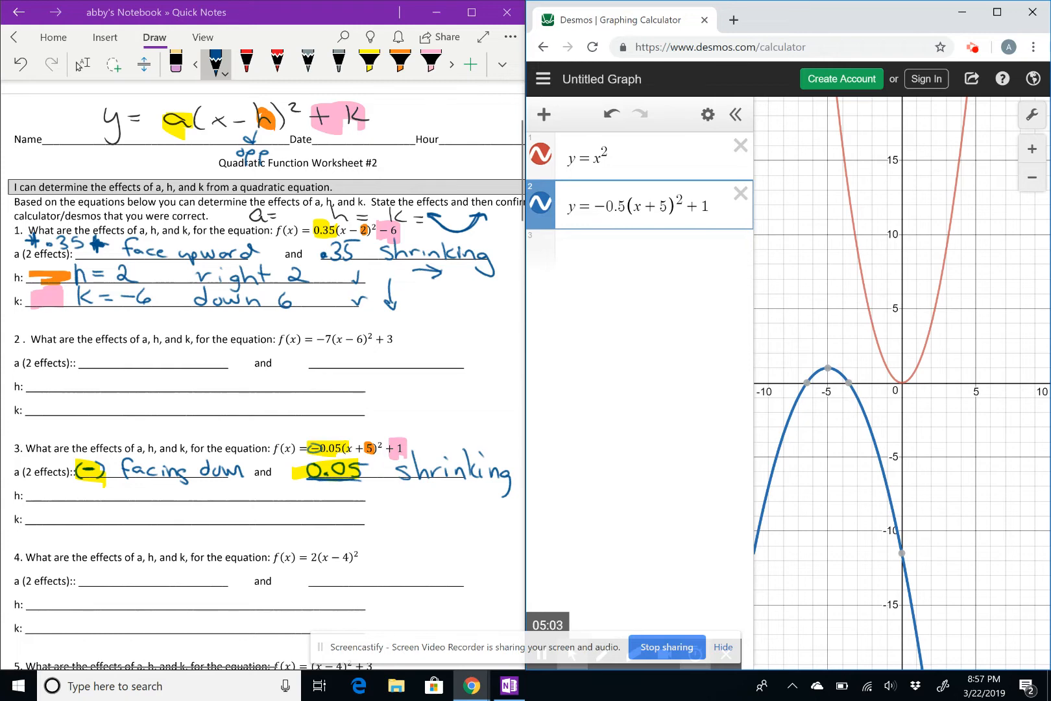
Check the coordinates of the downward parabola's right x-intercept and its vertex on the graph
left_click(850, 383)
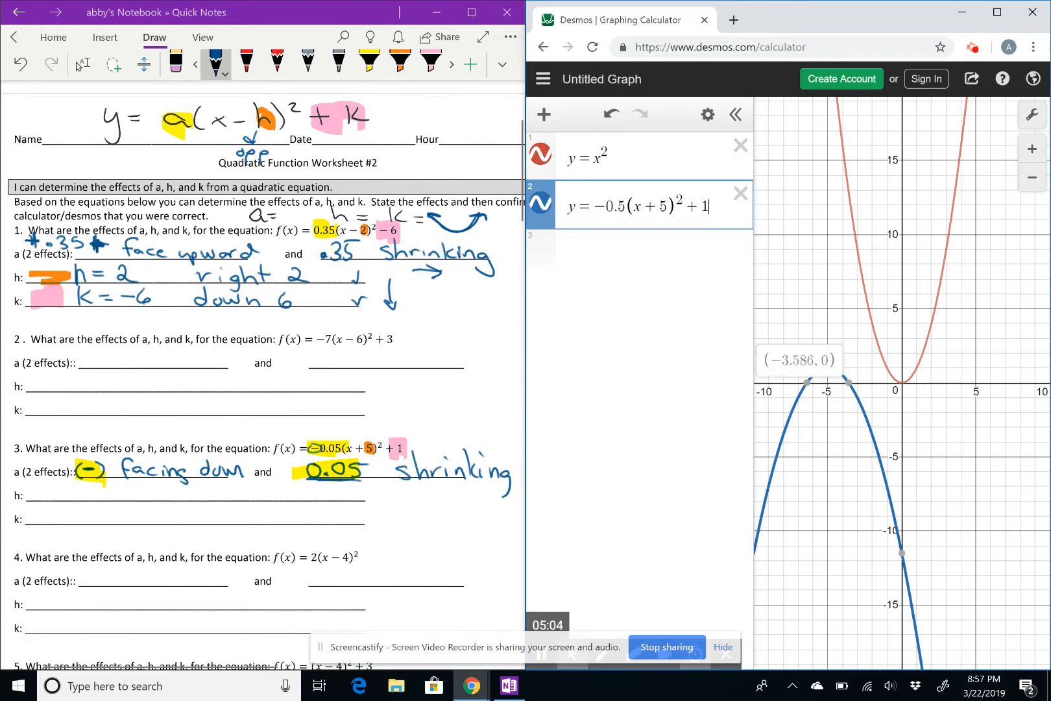
left_click(828, 368)
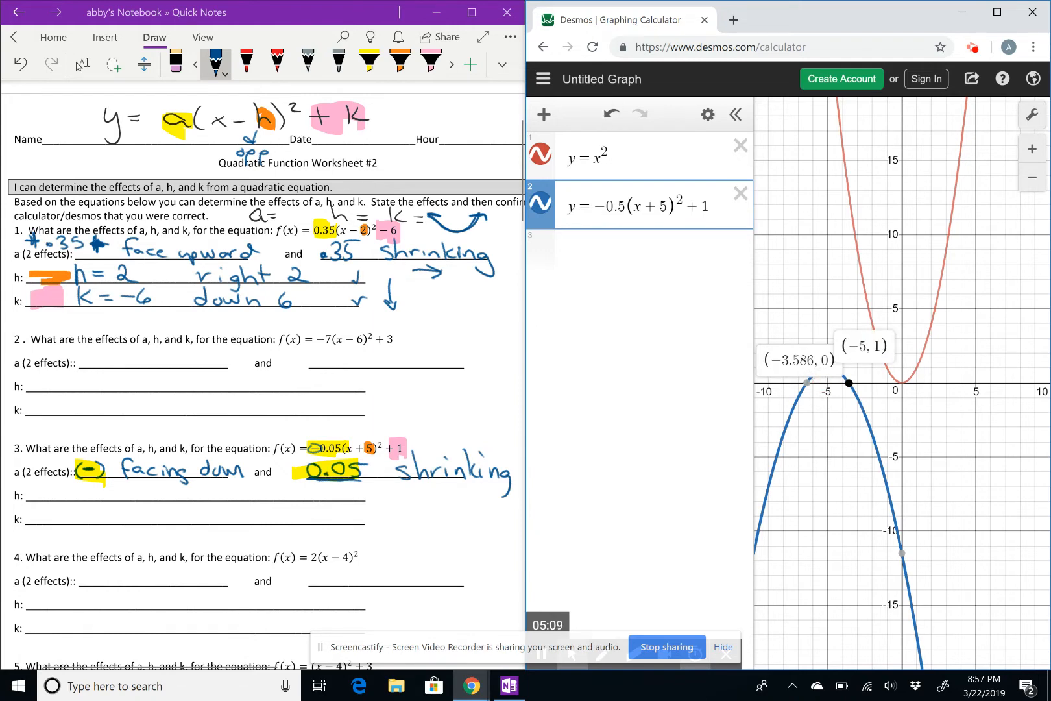
left_click(620, 315)
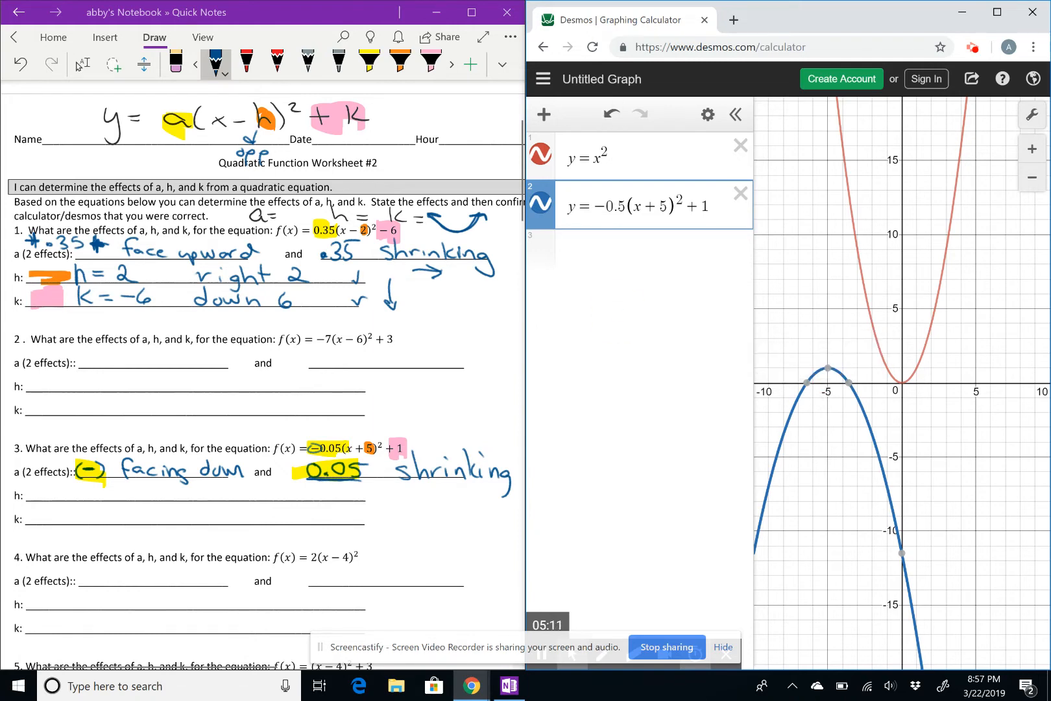
Return to the OneNote worksheet and write h = -5 and k = +1 in blue ink on question 3's h and k lines
left_click(260, 415)
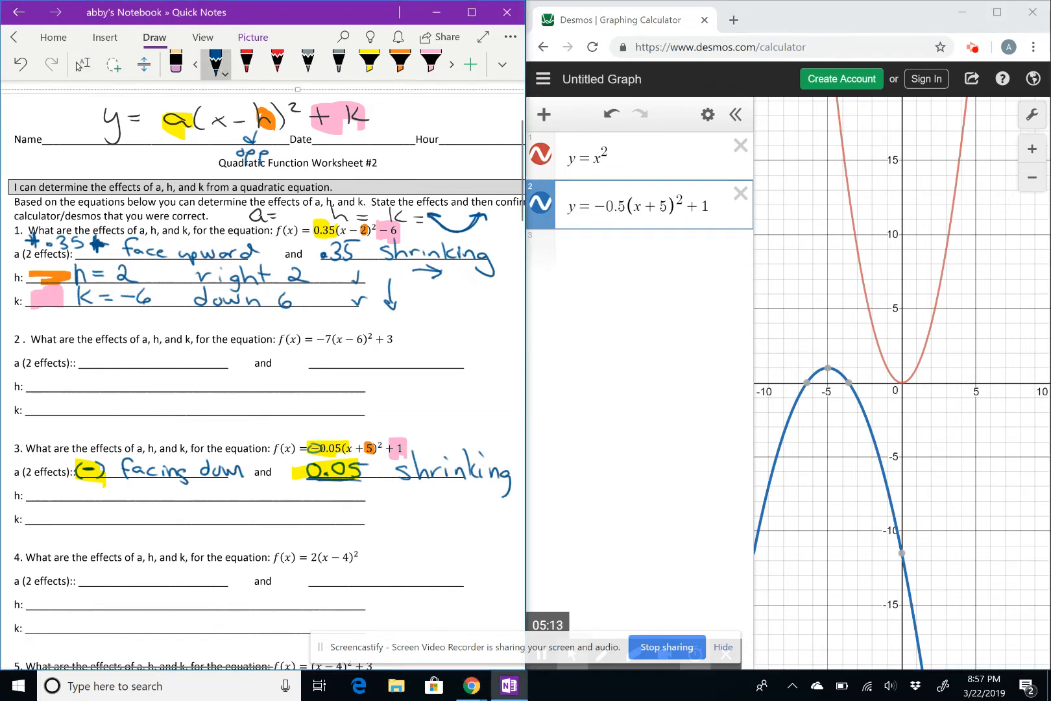
mouse_move(44, 486)
left_mouse_down()
mouse_move(59, 500)
mouse_move(102, 488)
mouse_move(107, 500)
mouse_move(45, 520)
mouse_move(84, 513)
left_mouse_up()
left_click_drag(75, 518, 124, 525)
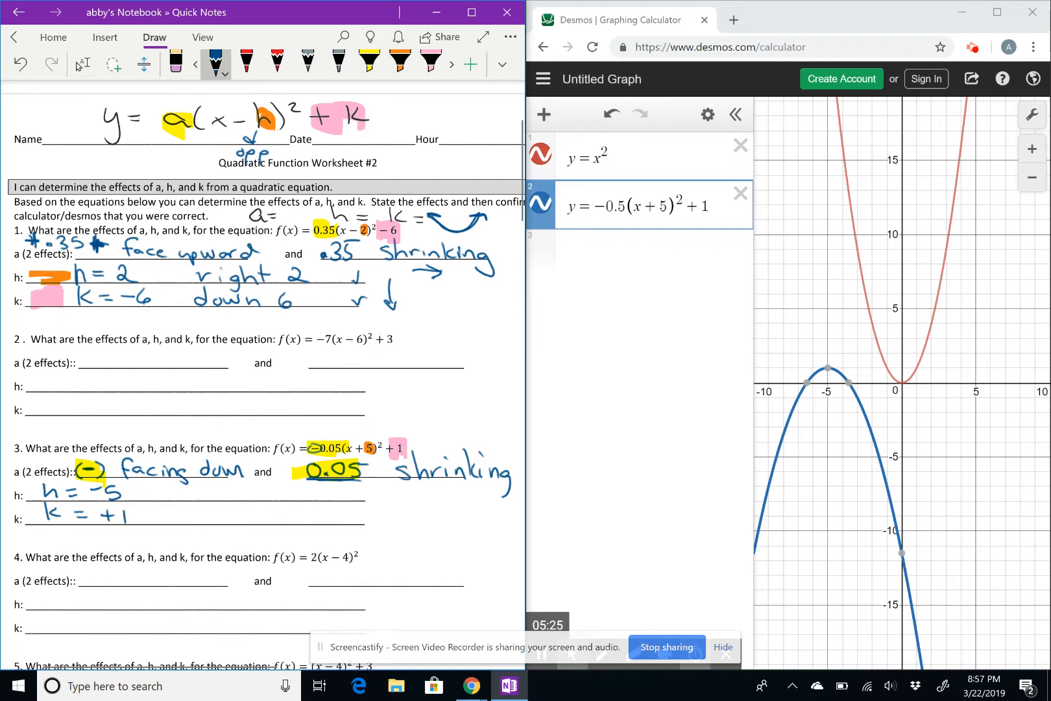
Write "left 5" on question 3's h line and "up 1" on its k line, and check the parabola's vertex in Desmos
left_click_drag(208, 483, 209, 501)
mouse_move(211, 493)
left_mouse_down()
mouse_move(232, 500)
mouse_move(238, 489)
left_mouse_up()
mouse_move(247, 483)
left_mouse_down()
mouse_move(248, 500)
mouse_move(255, 490)
left_mouse_up()
mouse_move(267, 488)
left_mouse_down()
mouse_move(279, 487)
mouse_move(261, 500)
mouse_move(289, 486)
left_mouse_up()
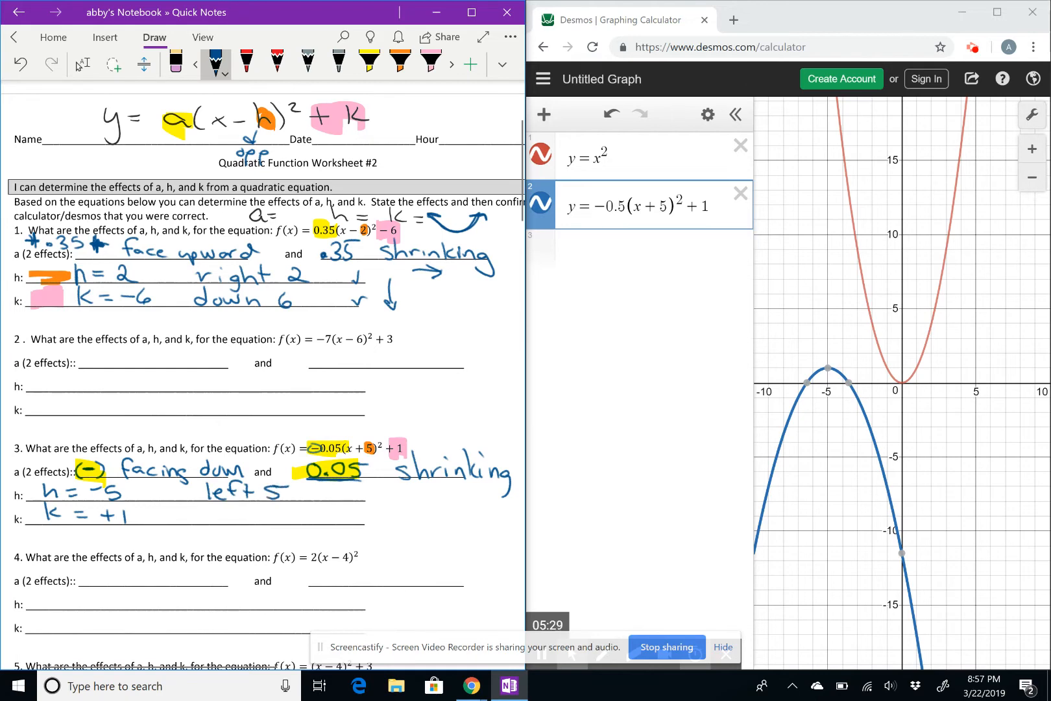
mouse_move(213, 514)
left_mouse_down()
mouse_move(226, 515)
mouse_move(227, 532)
mouse_move(285, 522)
left_mouse_up()
left_click(284, 523)
left_click(80, 65)
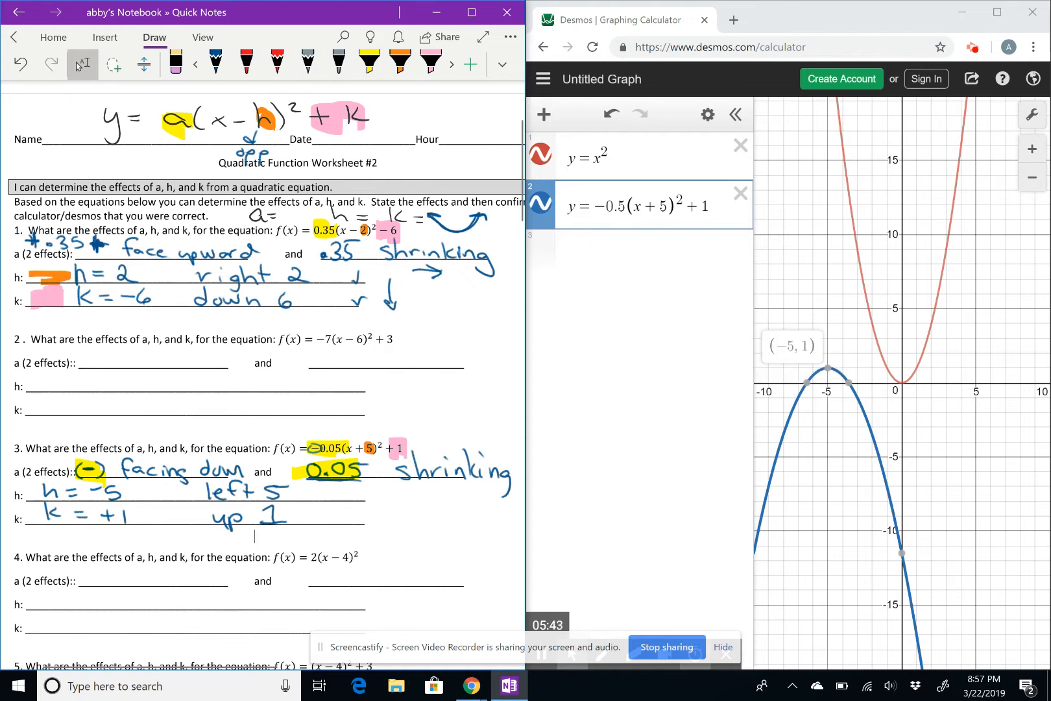
left_click(828, 368)
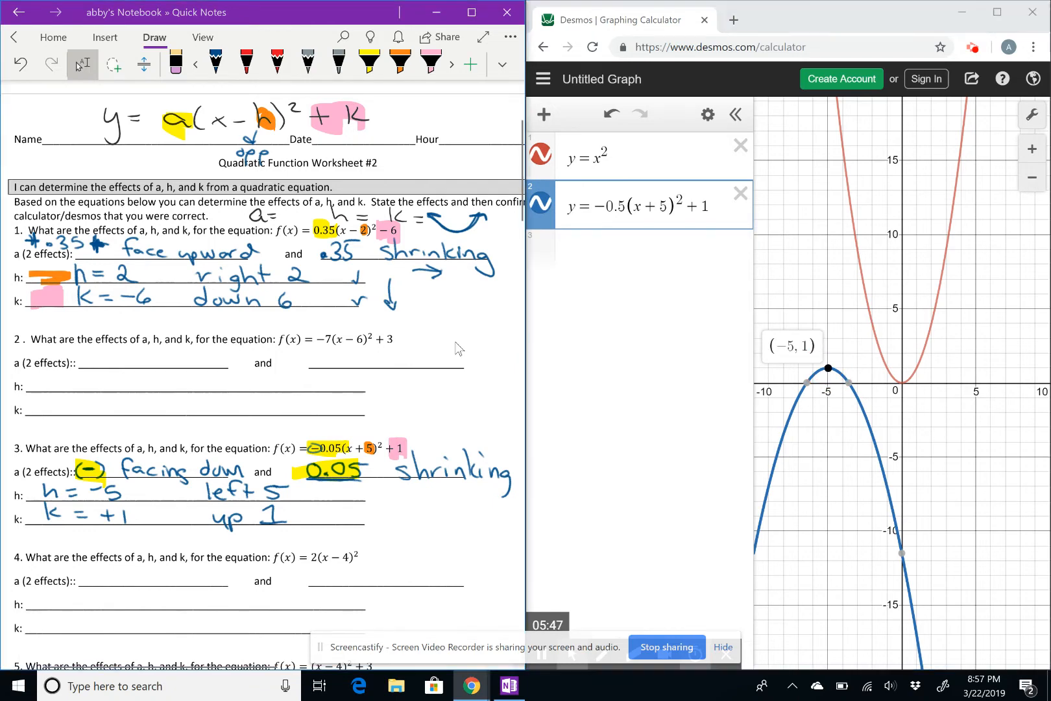
Bring question 7 of the worksheet into view and delete both expressions from the Desmos graph
scroll(455, 342, "down", 10)
scroll(263, 375, "down", 8)
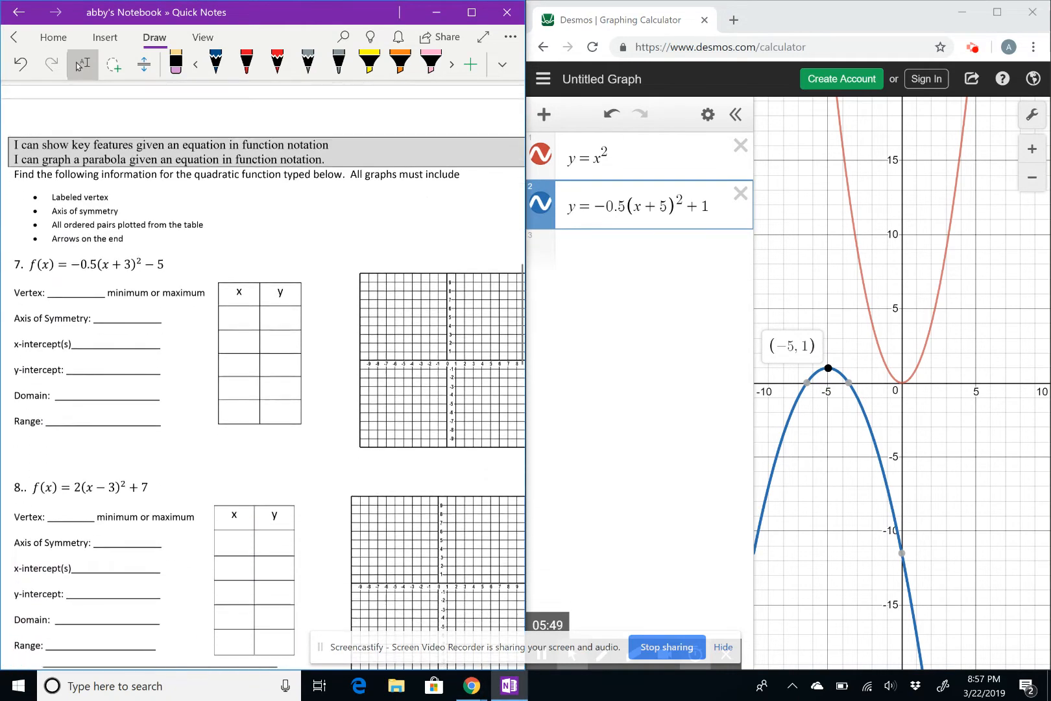
scroll(263, 375, "down", 1)
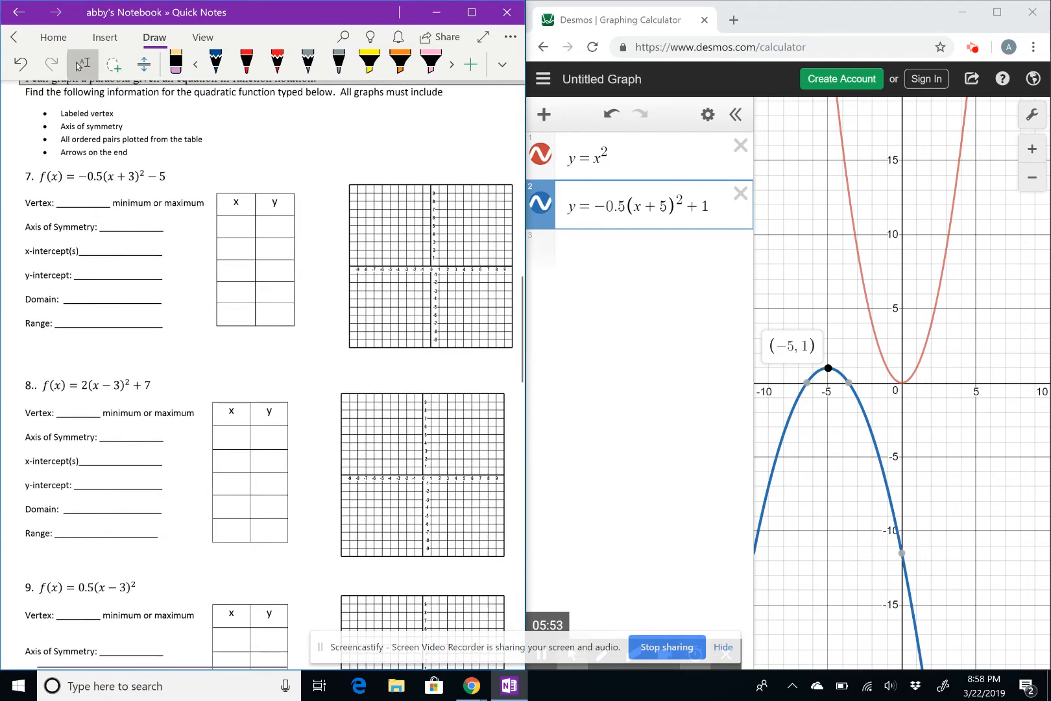
left_click(741, 194)
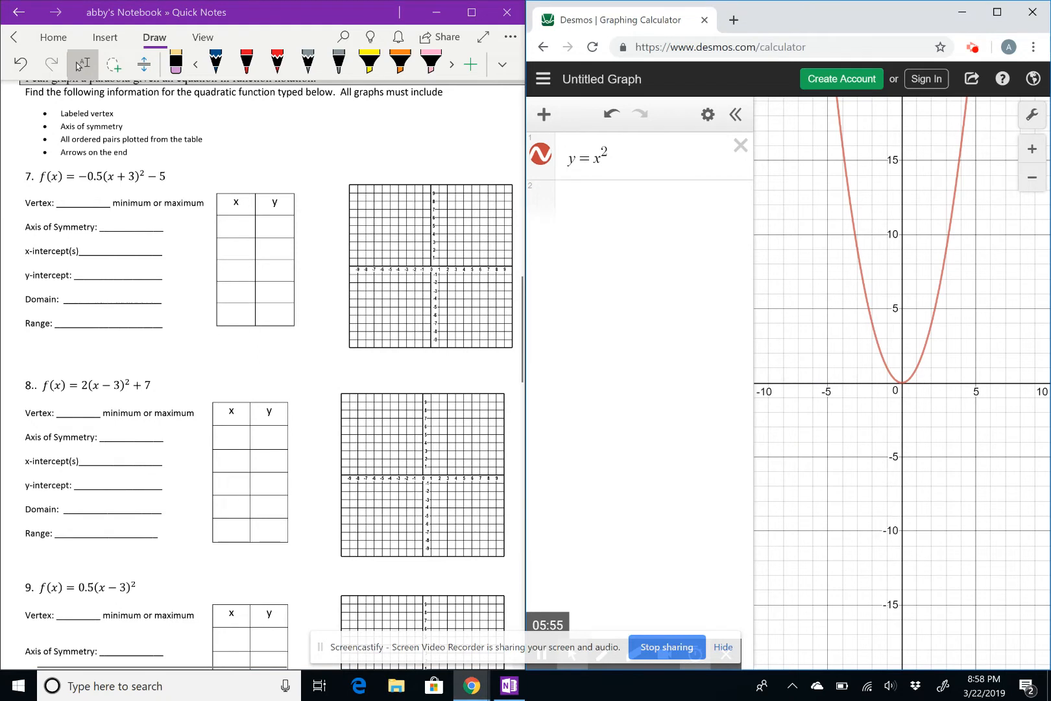
left_click(741, 146)
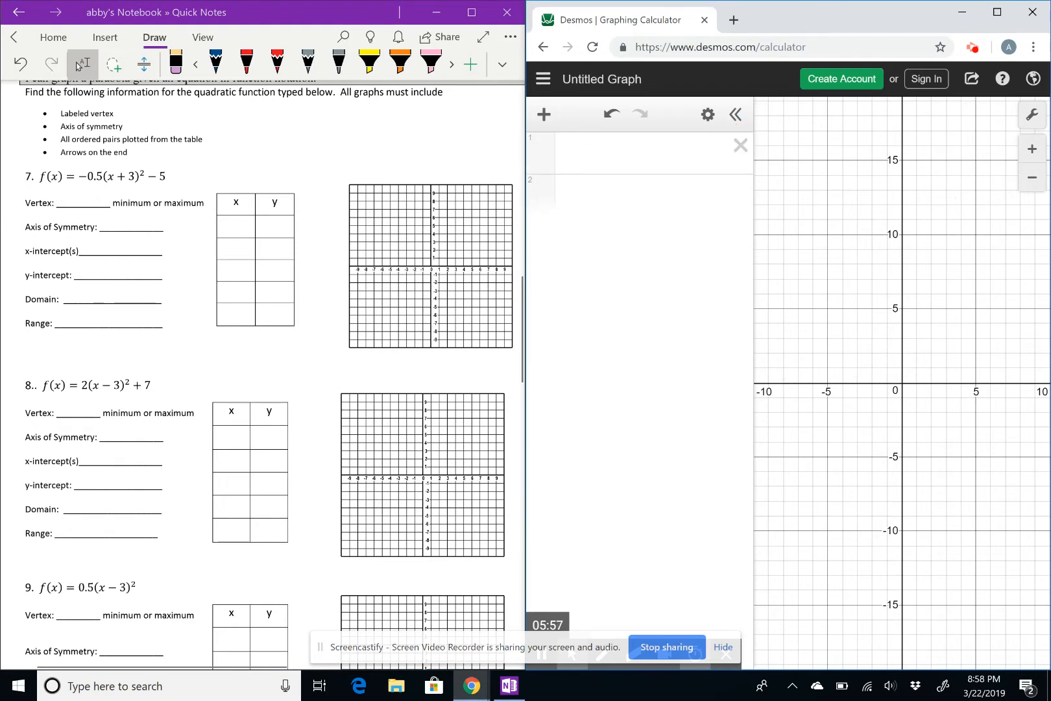
Graph question 7's function y = -0.5(x+3)^2 - 5 as the first expression
left_click(623, 153)
type("y=-")
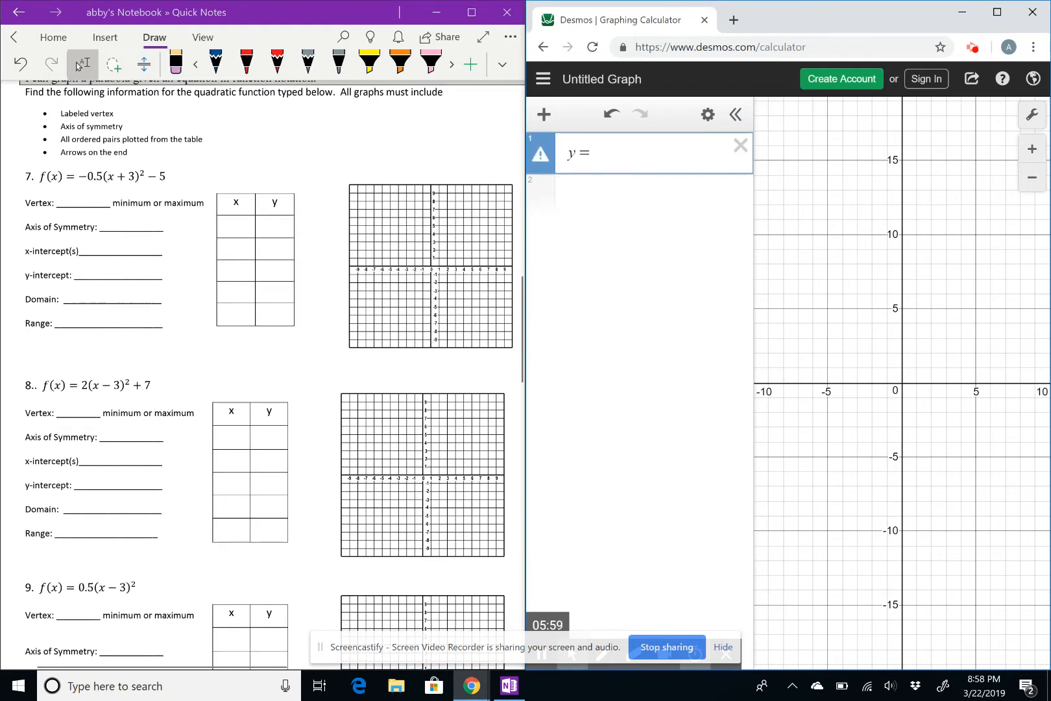
type("0.5")
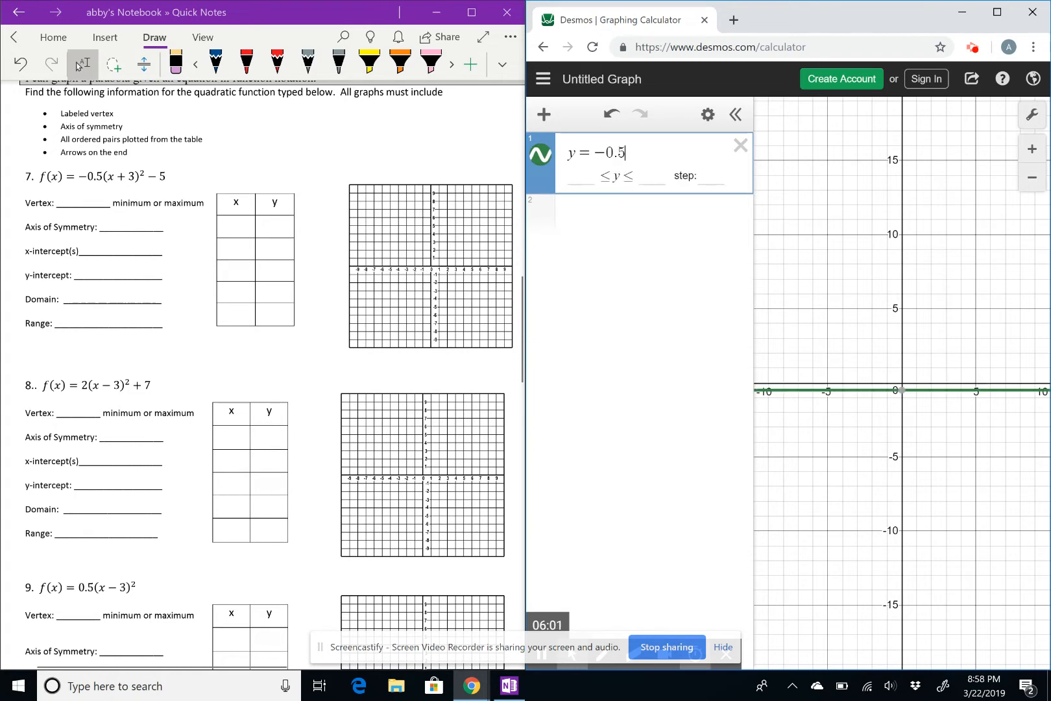
type("(x")
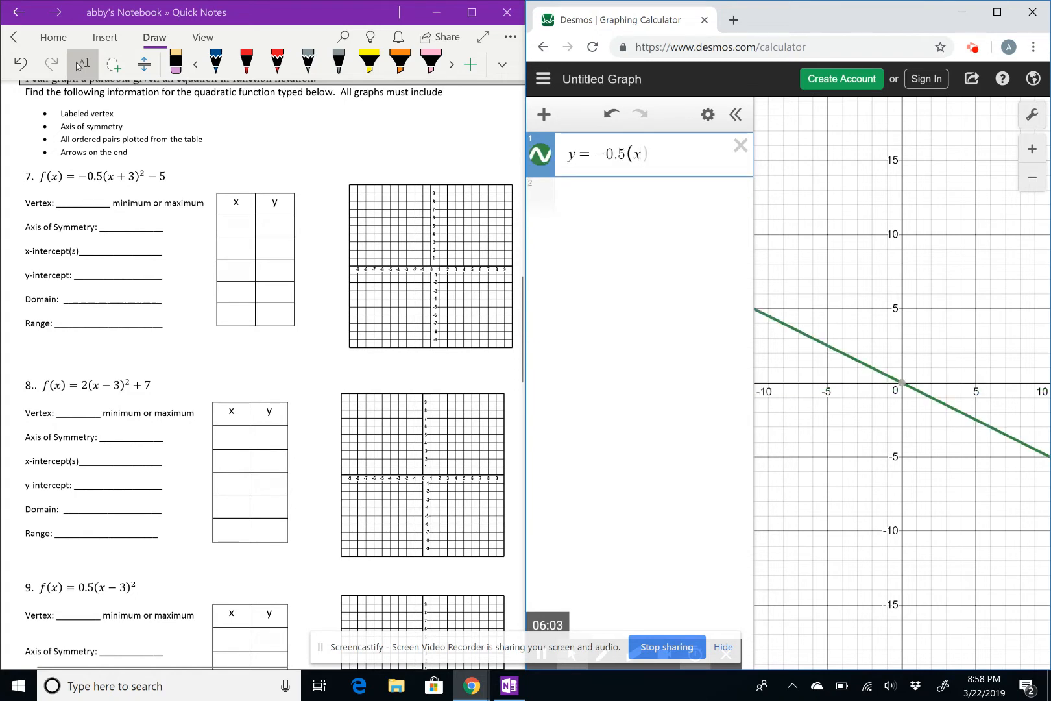
type("+3)")
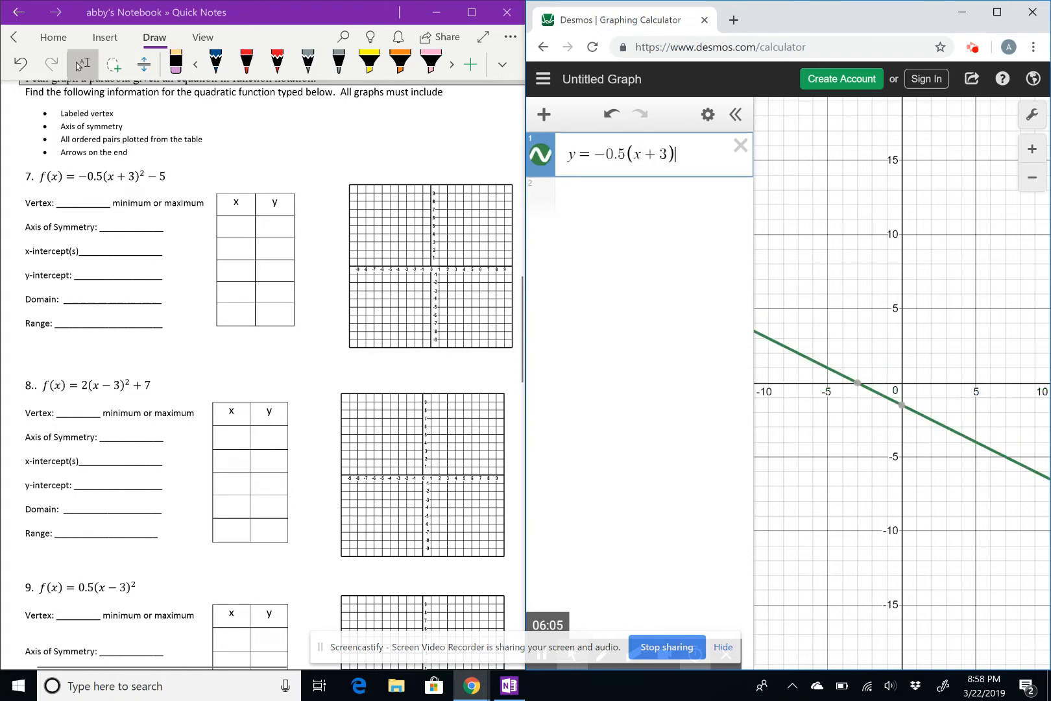
type("^2")
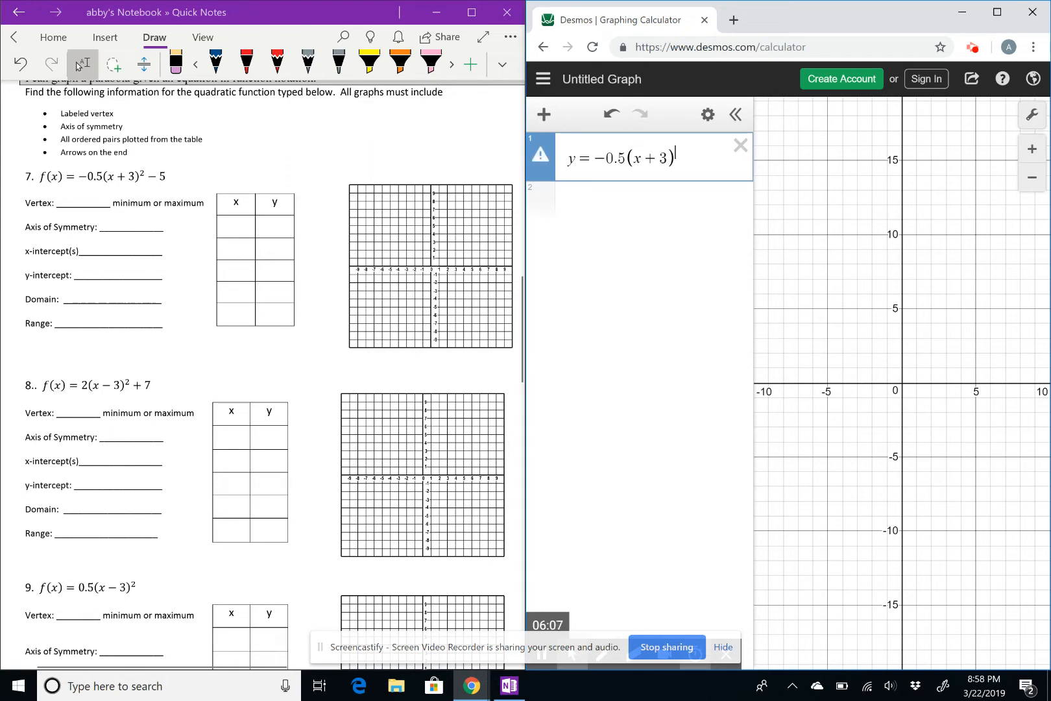
type("-5")
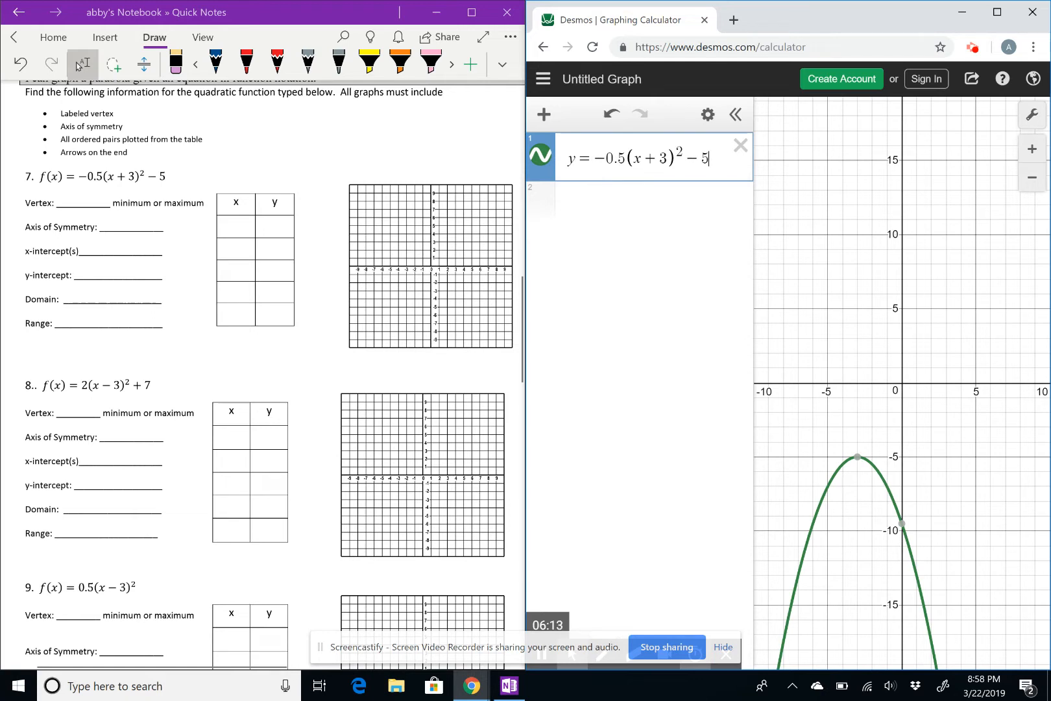
In OneNote, circle -0.5 and underline + 3 in question 7's equation in blue ink, and write h = -3 and k = -5 beside it
left_click(216, 61)
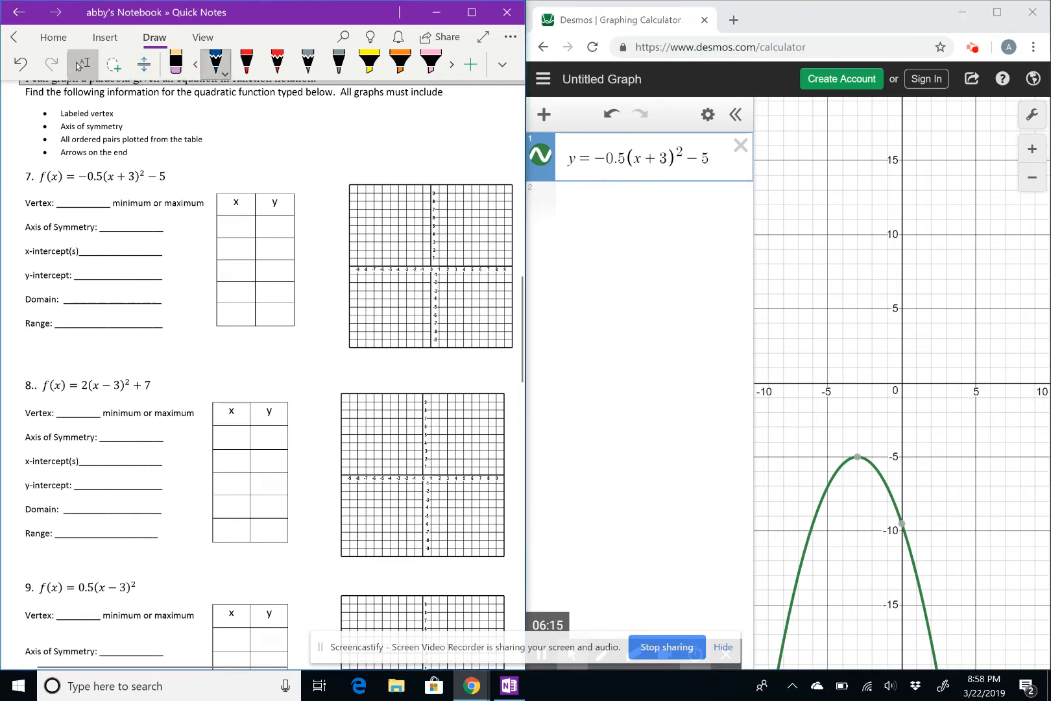
mouse_move(94, 166)
left_mouse_down()
mouse_move(108, 179)
mouse_move(73, 179)
mouse_move(84, 167)
left_mouse_up()
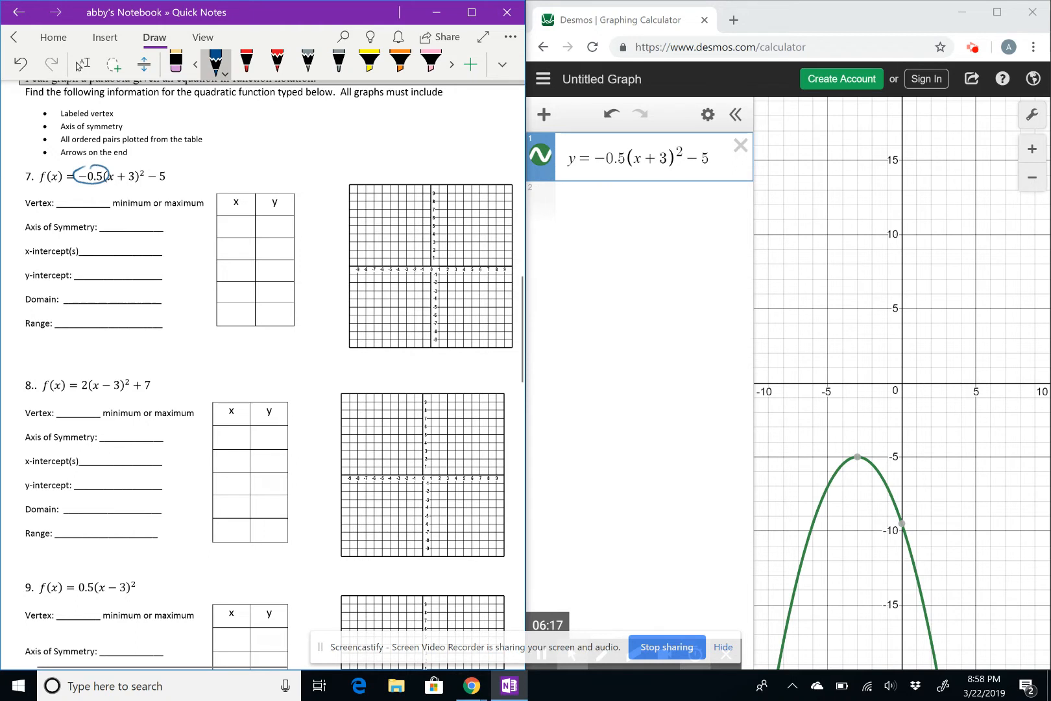
mouse_move(193, 157)
left_mouse_down()
mouse_move(195, 174)
mouse_move(208, 173)
left_mouse_up()
left_click_drag(217, 166, 221, 165)
mouse_move(121, 187)
left_mouse_down()
mouse_move(137, 186)
mouse_move(119, 185)
left_mouse_up()
mouse_move(229, 166)
left_mouse_down()
mouse_move(298, 169)
mouse_move(312, 159)
left_mouse_up()
left_click_drag(301, 166, 342, 167)
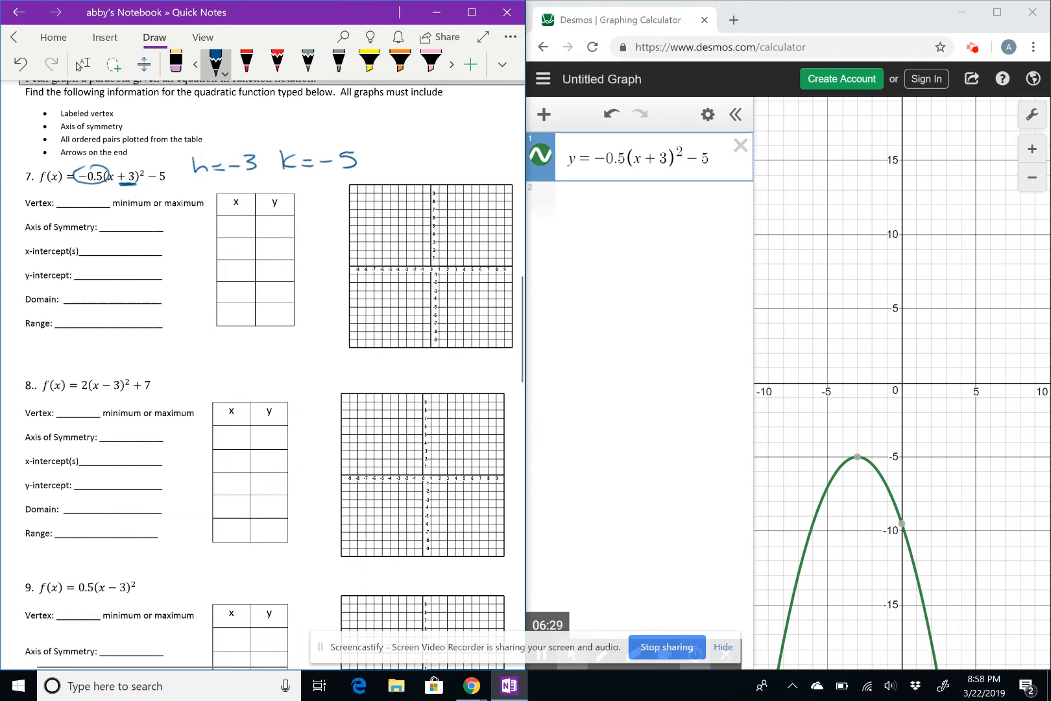
Write (-3, -5) on question 7's Vertex line in blue ink
left_click_drag(55, 195, 64, 204)
mouse_move(78, 199)
left_mouse_down()
mouse_move(75, 208)
mouse_move(103, 209)
mouse_move(55, 209)
left_mouse_up()
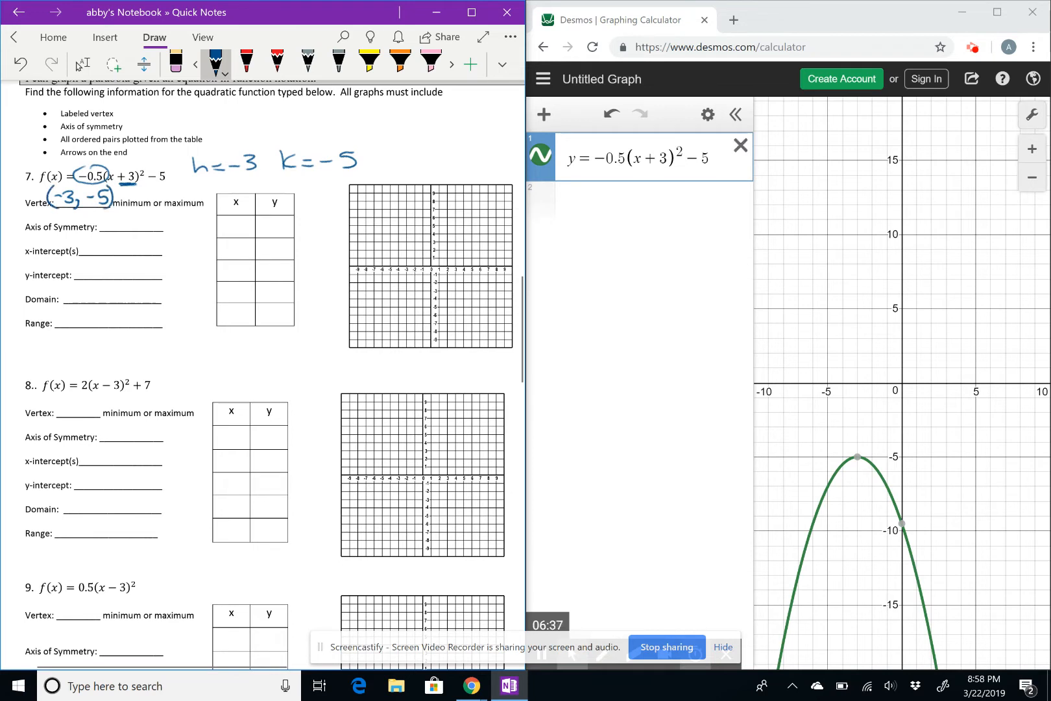
In Desmos, graph the vertical line x = -3 as the second expression
left_click(713, 157)
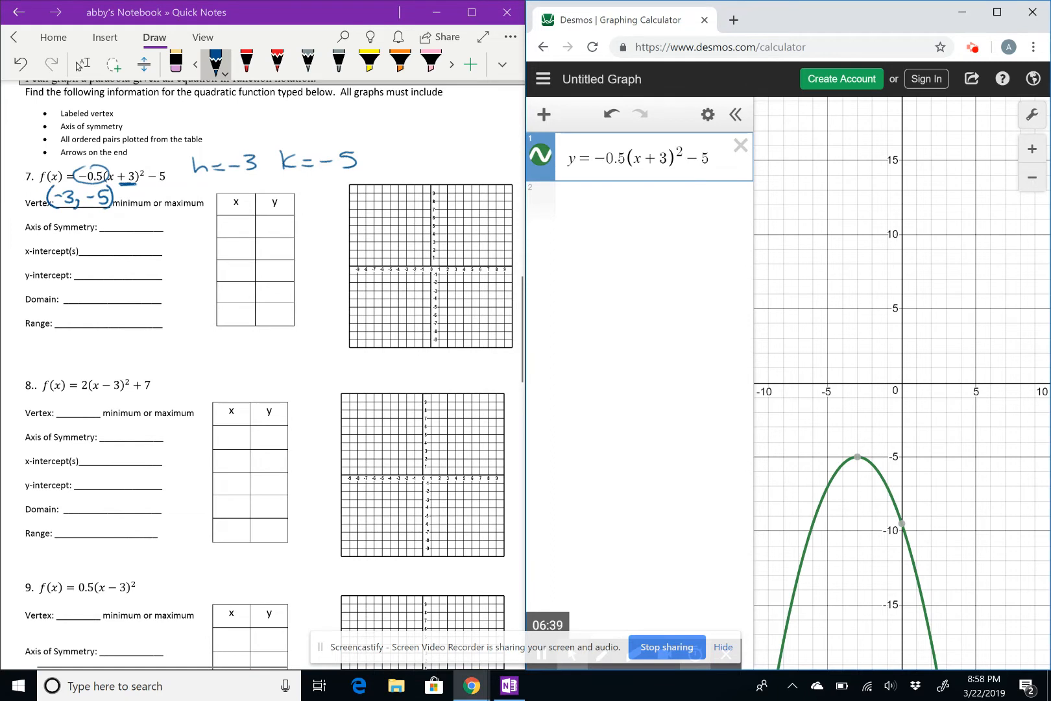
key("Return")
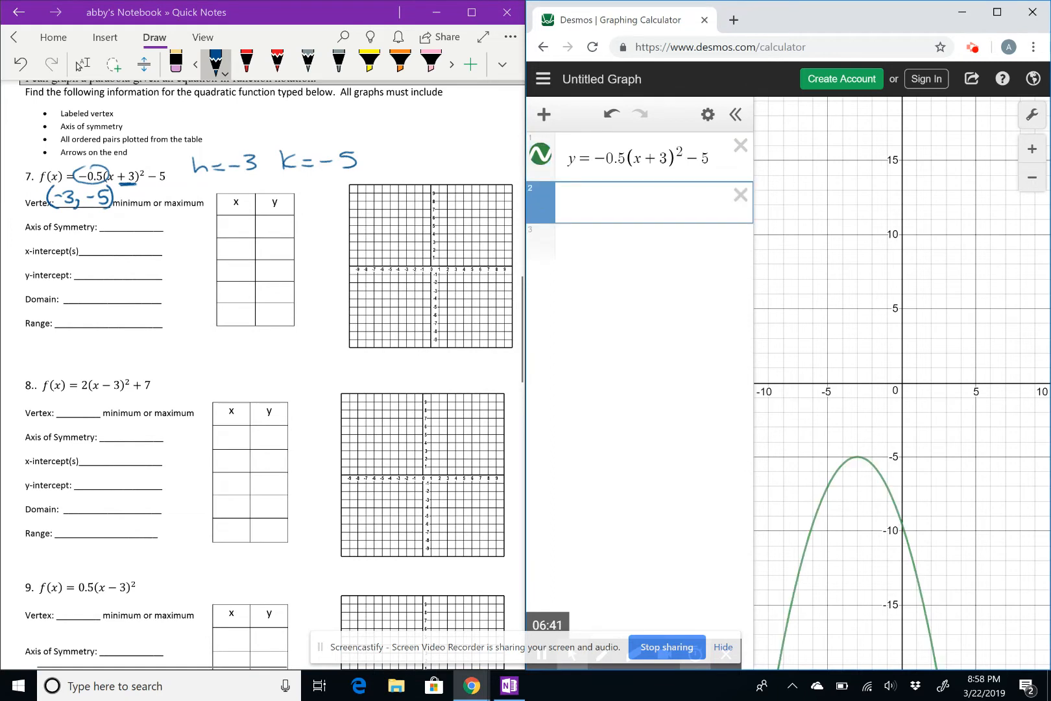
type("x")
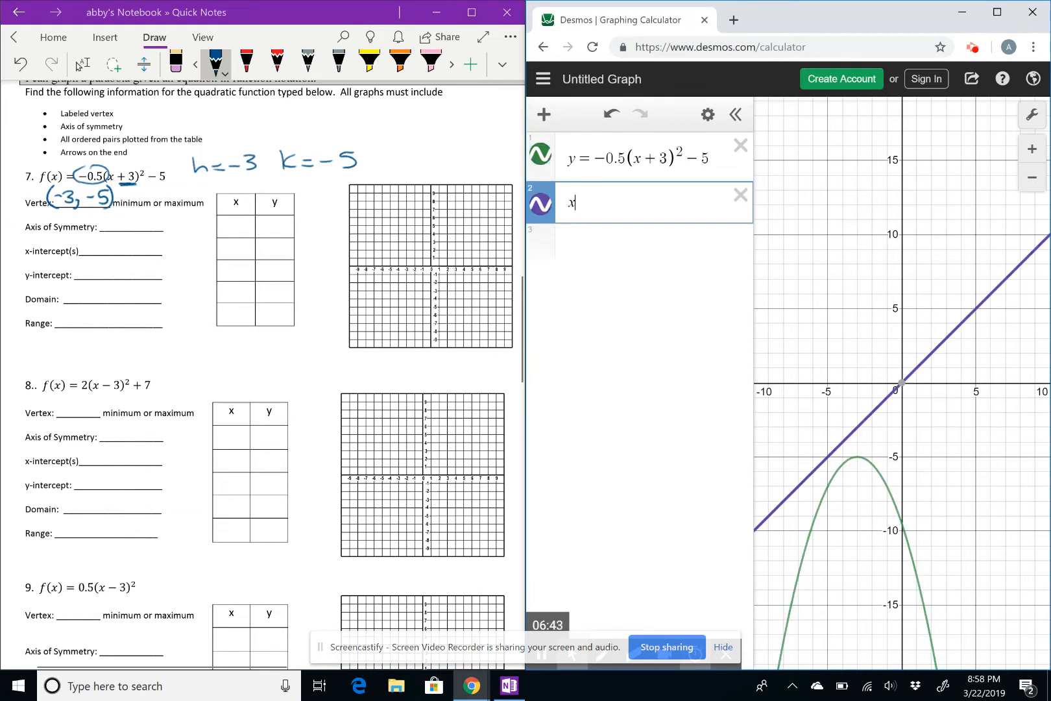
type("=-3")
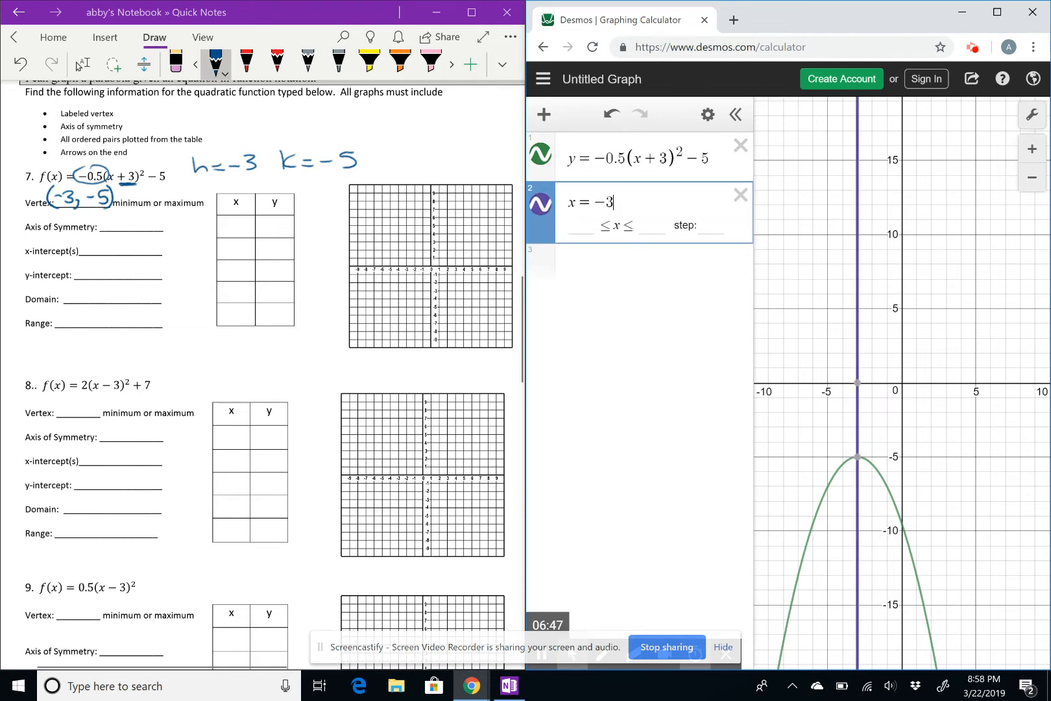
left_click(716, 293)
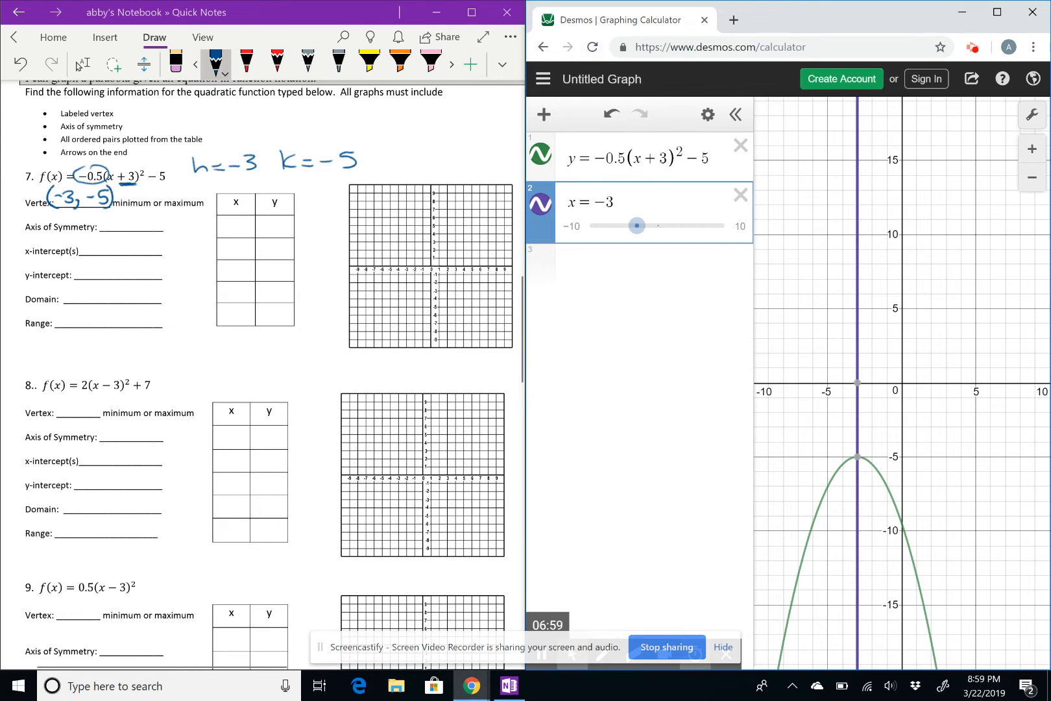
Change the vertical line's equation to x = 3 as a comparison, and set it back to x = -3
left_click(621, 199)
key("BackSpace")
key("BackSpace")
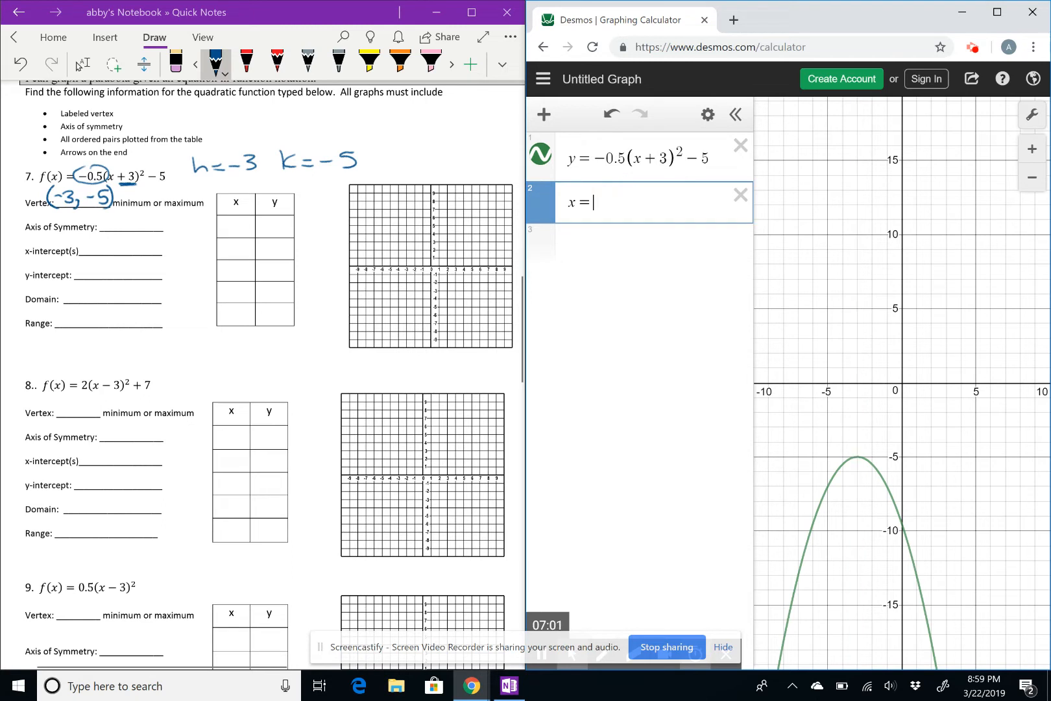
type("3")
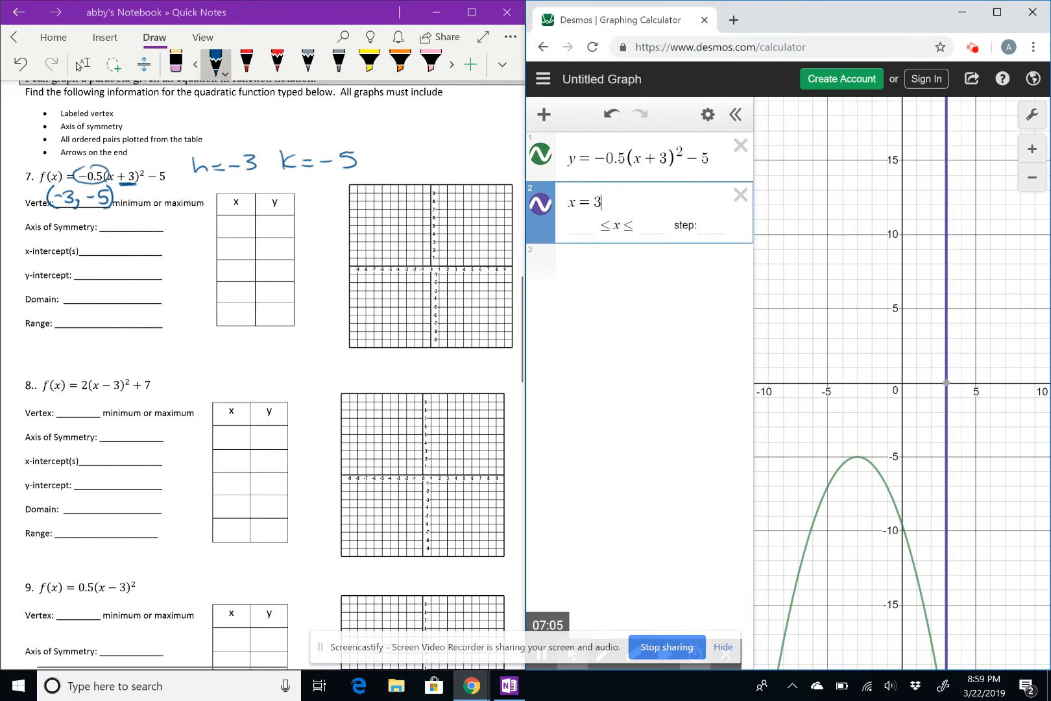
key("BackSpace")
type("-3")
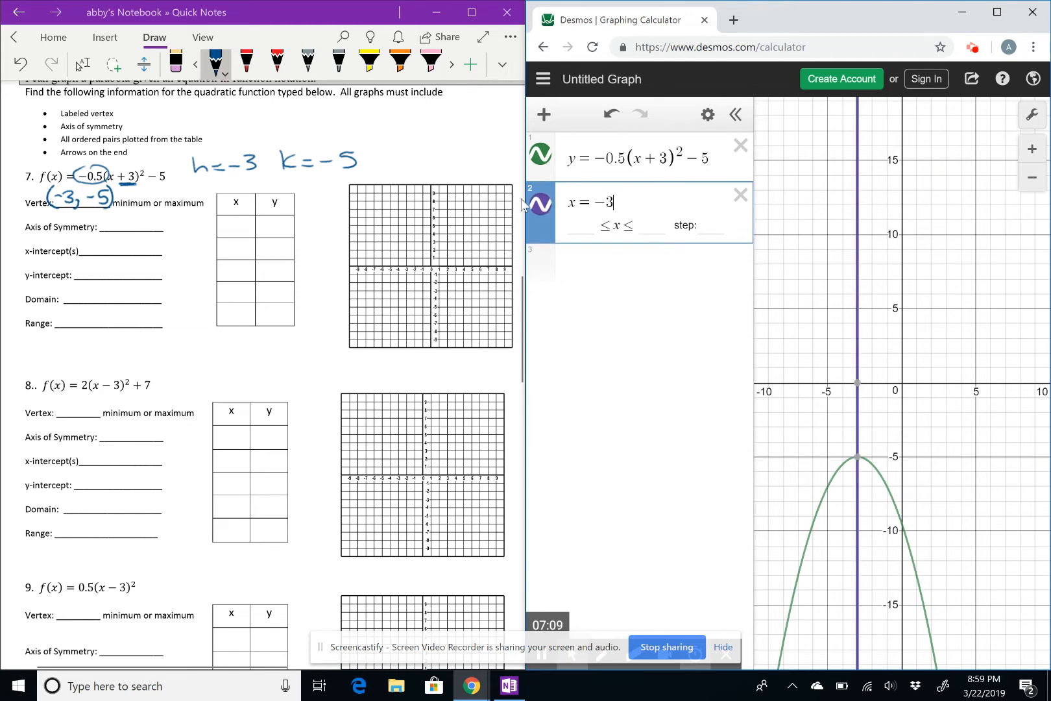
Write x = -3 on question 7's Axis of Symmetry line in OneNote
left_click(131, 230)
left_click_drag(114, 216, 127, 231)
mouse_move(126, 215)
left_mouse_down()
mouse_move(114, 230)
mouse_move(156, 223)
left_mouse_up()
mouse_move(164, 215)
left_mouse_down()
mouse_move(173, 220)
mouse_move(165, 229)
left_mouse_up()
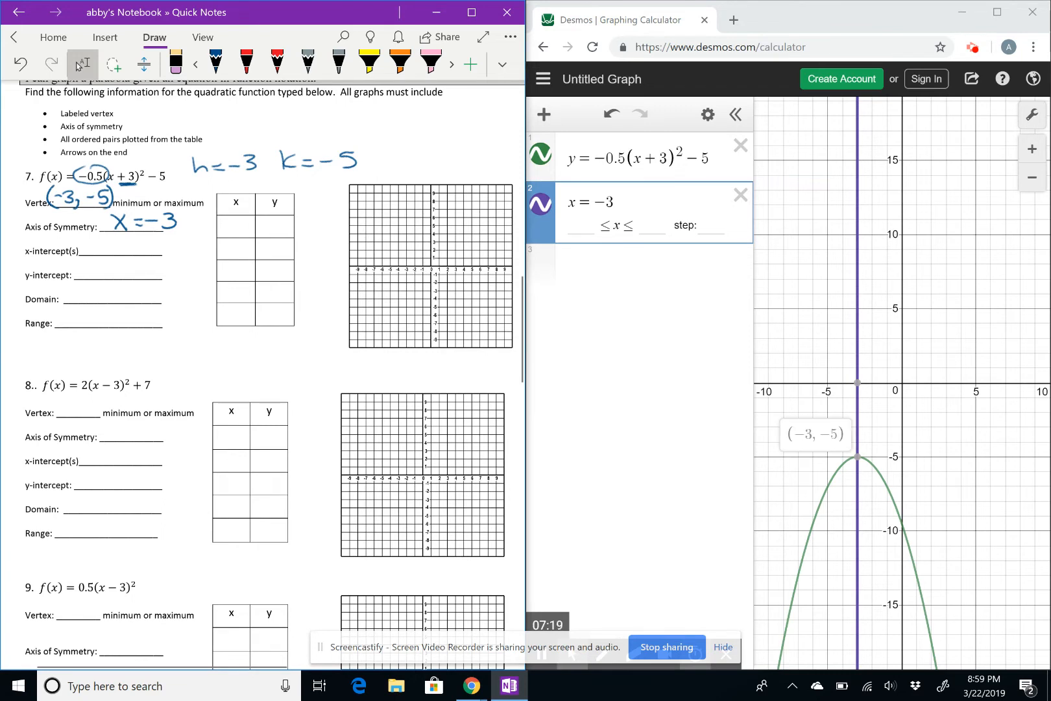
Show the coordinates of the parabola's vertex in Desmos, and circle "maximum" beside question 7's vertex in blue ink
left_click(857, 457)
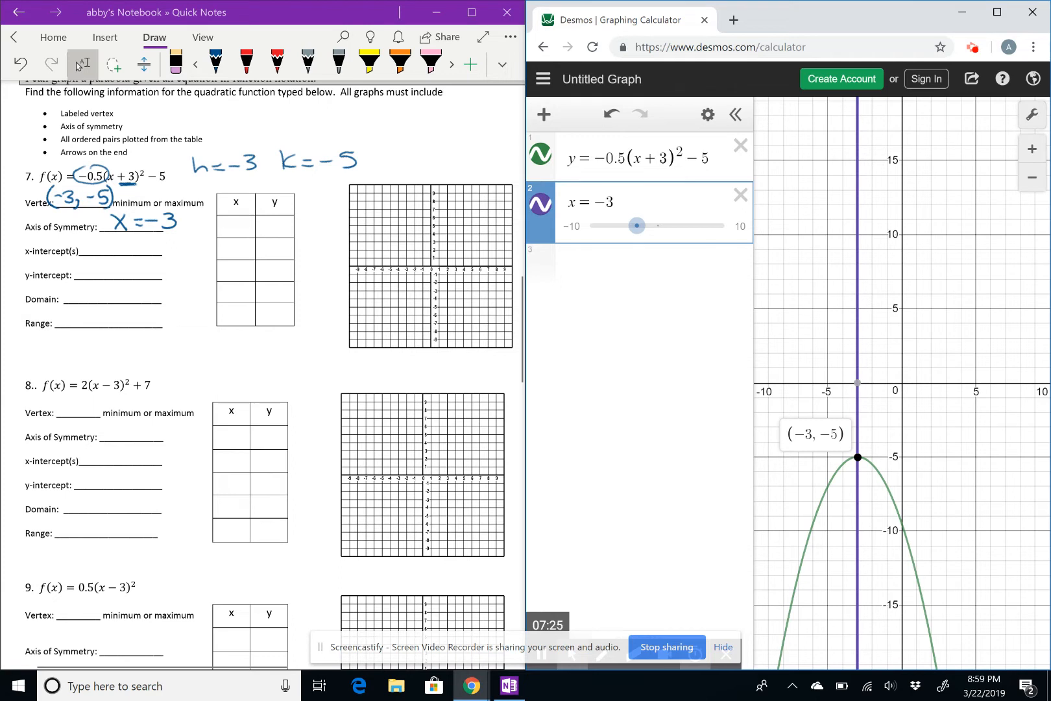
left_click(216, 63)
mouse_move(212, 201)
left_mouse_down()
mouse_move(167, 210)
mouse_move(206, 195)
left_mouse_up()
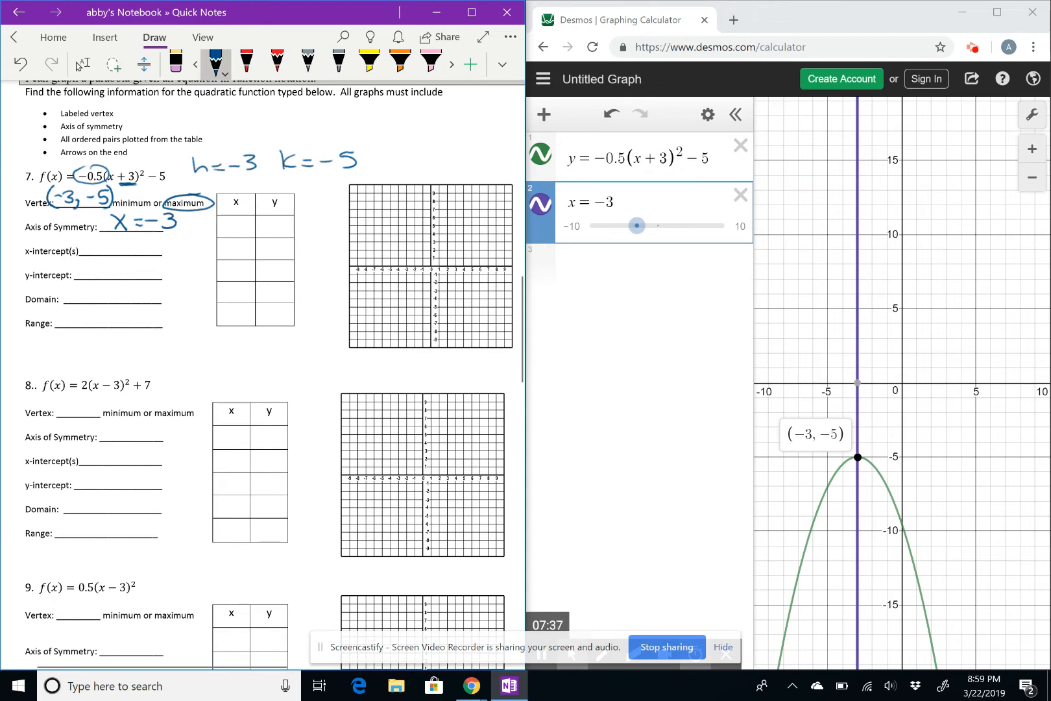
Write "No Real Sol." on question 7's x-intercept(s) line
mouse_move(80, 250)
left_mouse_down()
mouse_move(82, 237)
mouse_move(99, 252)
mouse_move(103, 236)
left_mouse_up()
left_click_drag(114, 244, 114, 244)
mouse_move(138, 236)
left_mouse_down()
mouse_move(136, 253)
mouse_move(207, 254)
left_mouse_up()
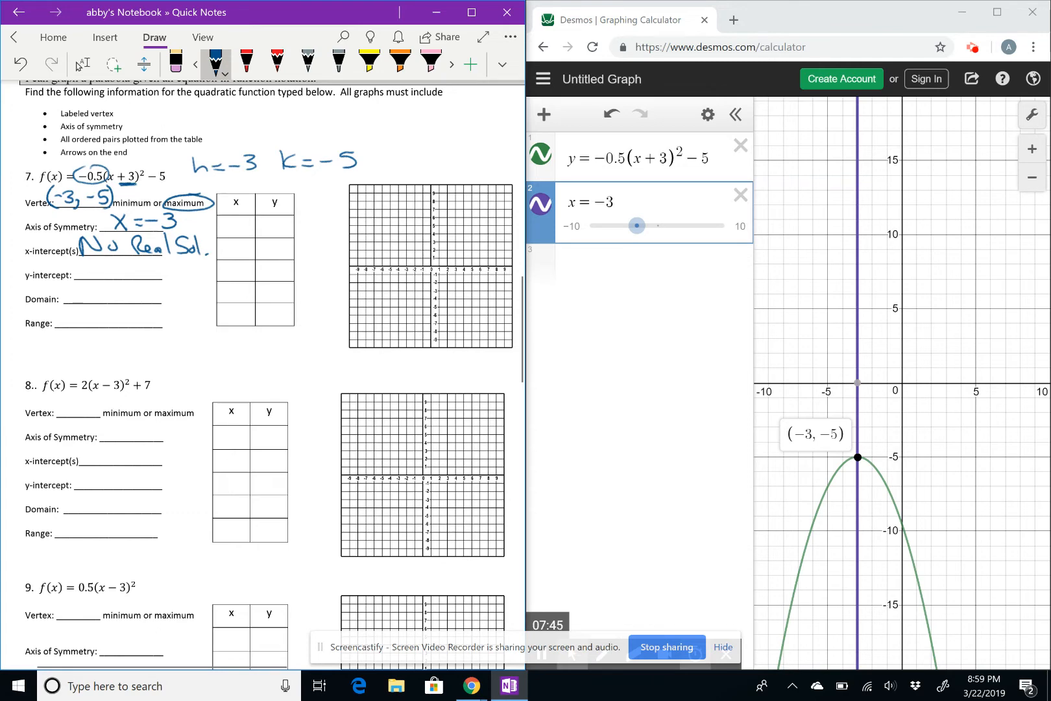
Check where the parabola crosses the y-axis in Desmos, and write (0, -9.5) on question 7's y-intercept line
left_click_drag(985, 531, 988, 399)
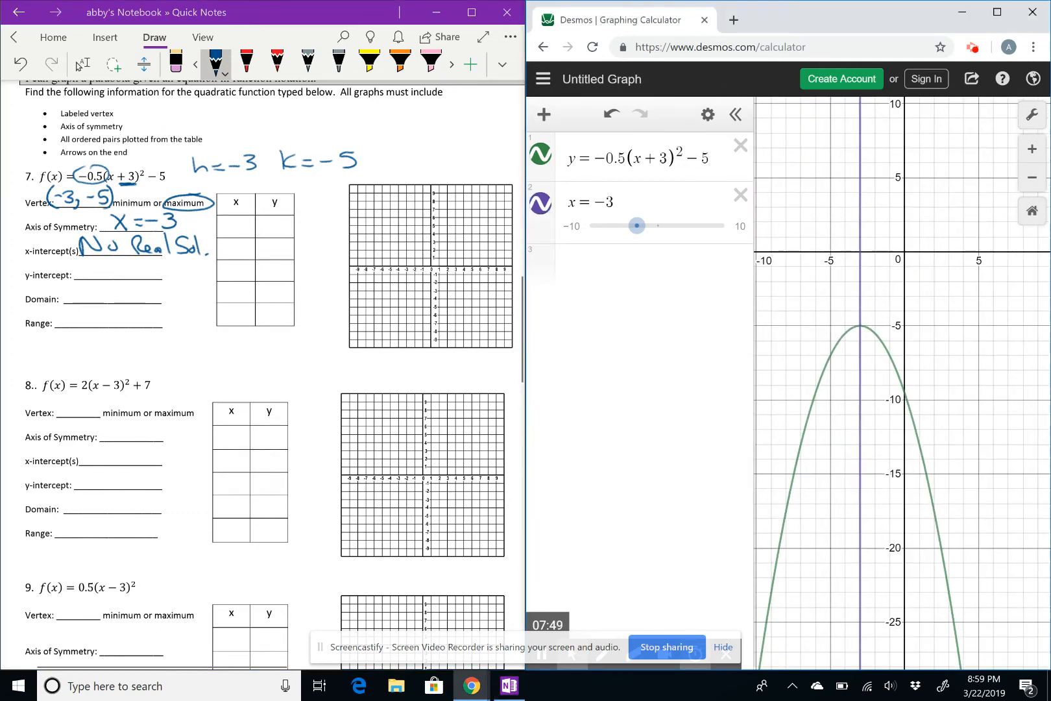
left_click(906, 394)
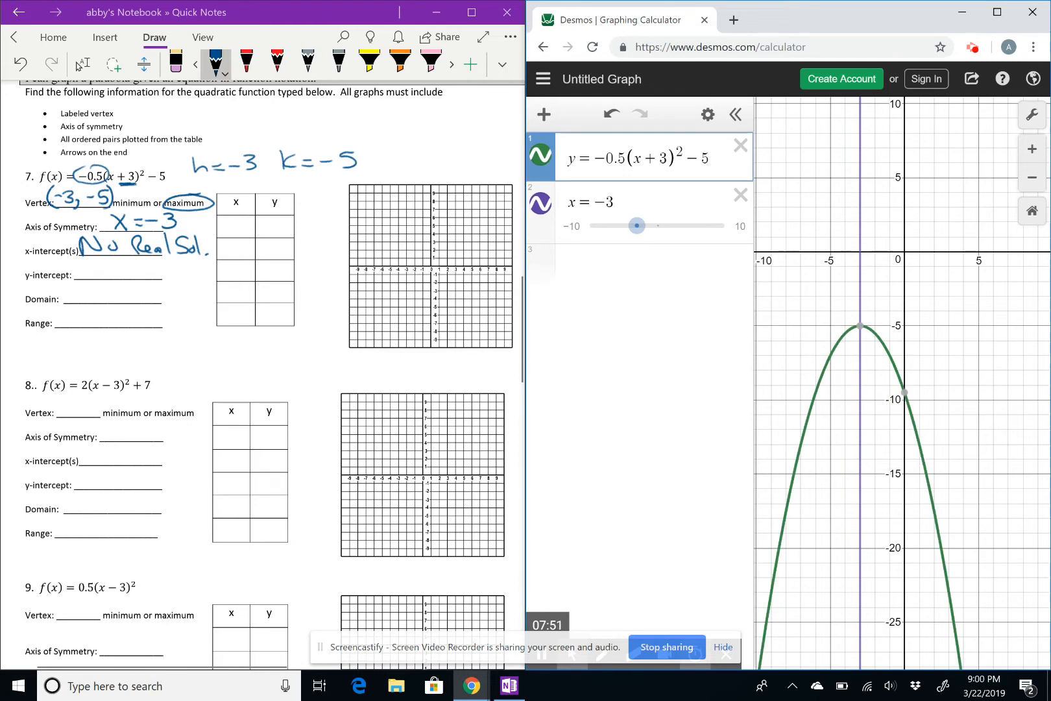
left_click(905, 392)
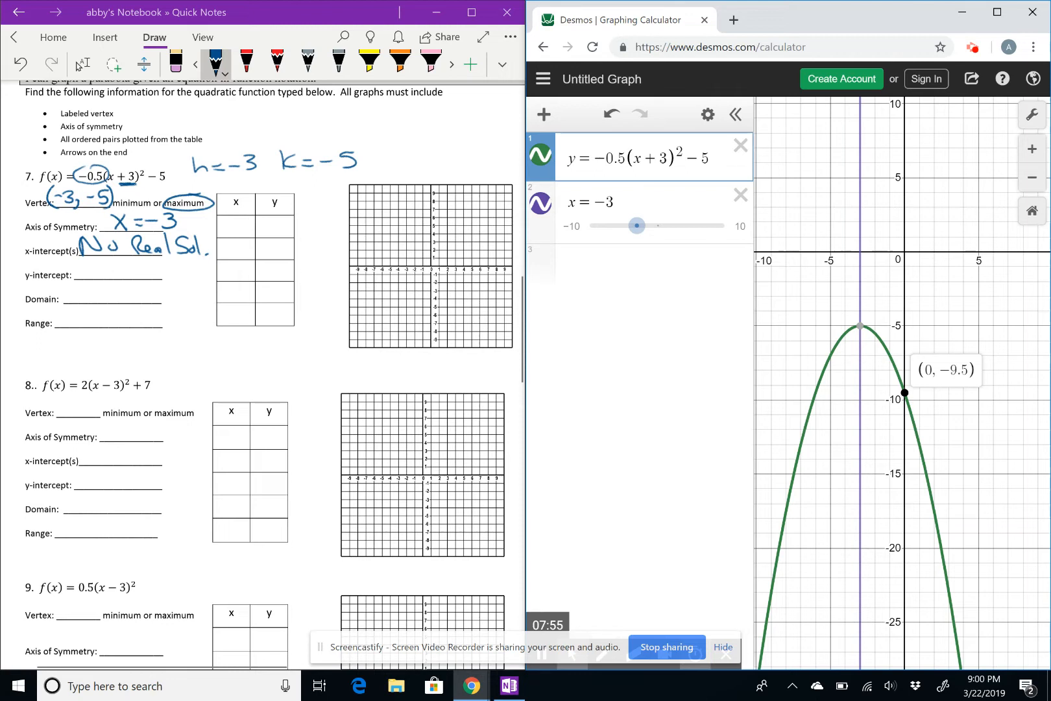
mouse_move(86, 261)
left_mouse_down()
mouse_move(87, 278)
mouse_move(100, 267)
mouse_move(120, 284)
mouse_move(145, 270)
left_mouse_up()
mouse_move(162, 266)
left_mouse_down()
mouse_move(155, 270)
mouse_move(166, 281)
mouse_move(194, 282)
left_mouse_up()
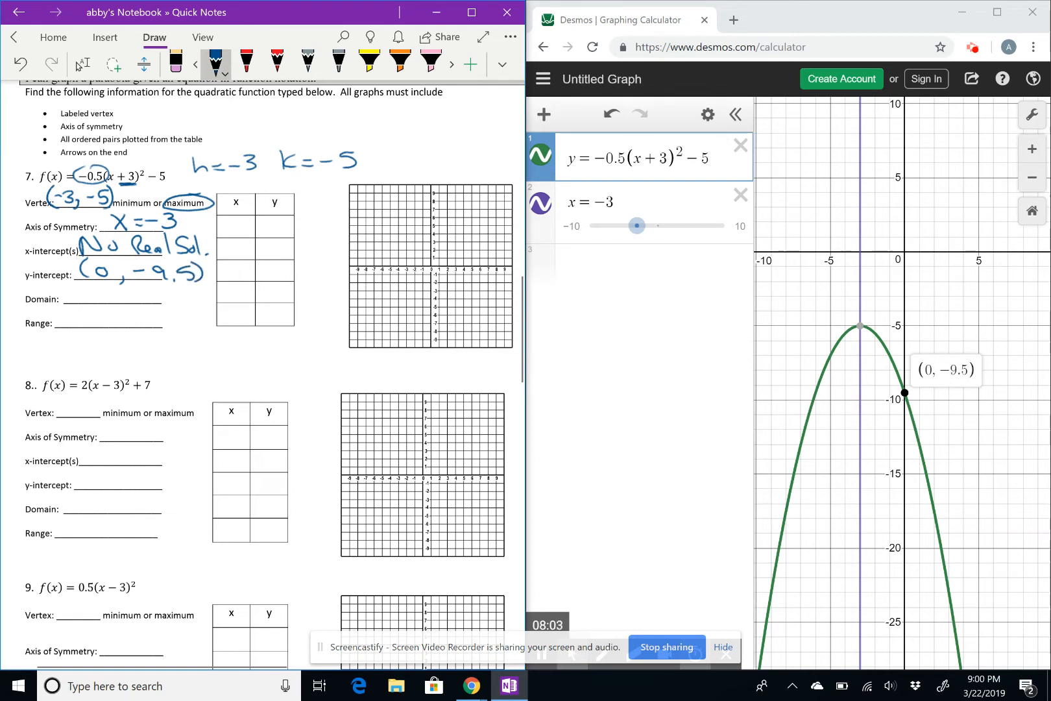
Write (-∞, ∞) on question 7's Domain line and (-∞, -5] on its Range line
mouse_move(78, 286)
left_mouse_down()
mouse_move(78, 299)
mouse_move(122, 293)
left_mouse_up()
left_click_drag(141, 295, 182, 300)
mouse_move(82, 307)
left_mouse_down()
mouse_move(75, 328)
mouse_move(128, 314)
mouse_move(144, 314)
mouse_move(151, 329)
mouse_move(189, 317)
mouse_move(180, 322)
left_mouse_up()
mouse_move(183, 311)
left_mouse_down()
mouse_move(208, 324)
mouse_move(208, 308)
mouse_move(207, 326)
mouse_move(207, 310)
left_mouse_up()
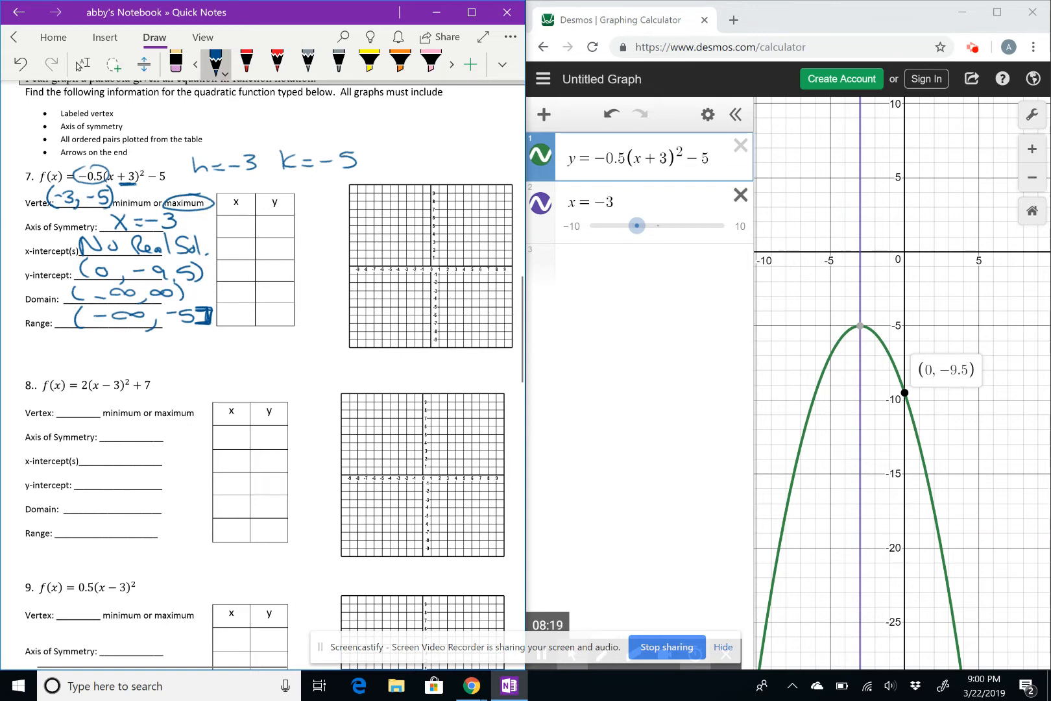
In Desmos, delete the x = -3 expression and convert the quadratic function into a table
left_click(741, 194)
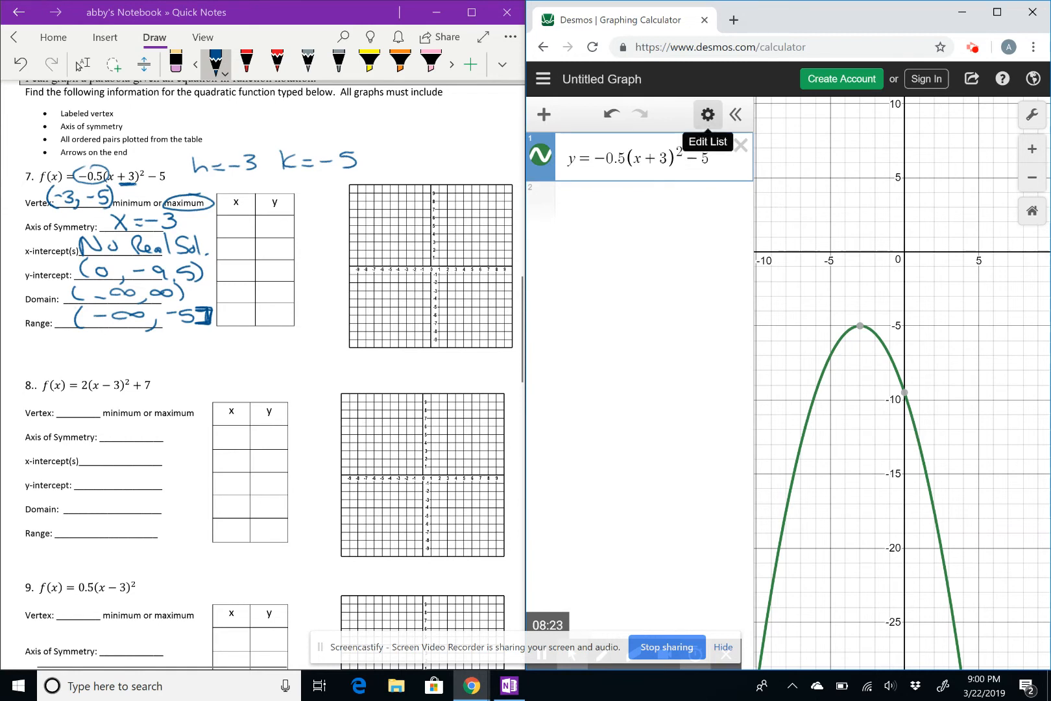
left_click(708, 114)
left_click(660, 153)
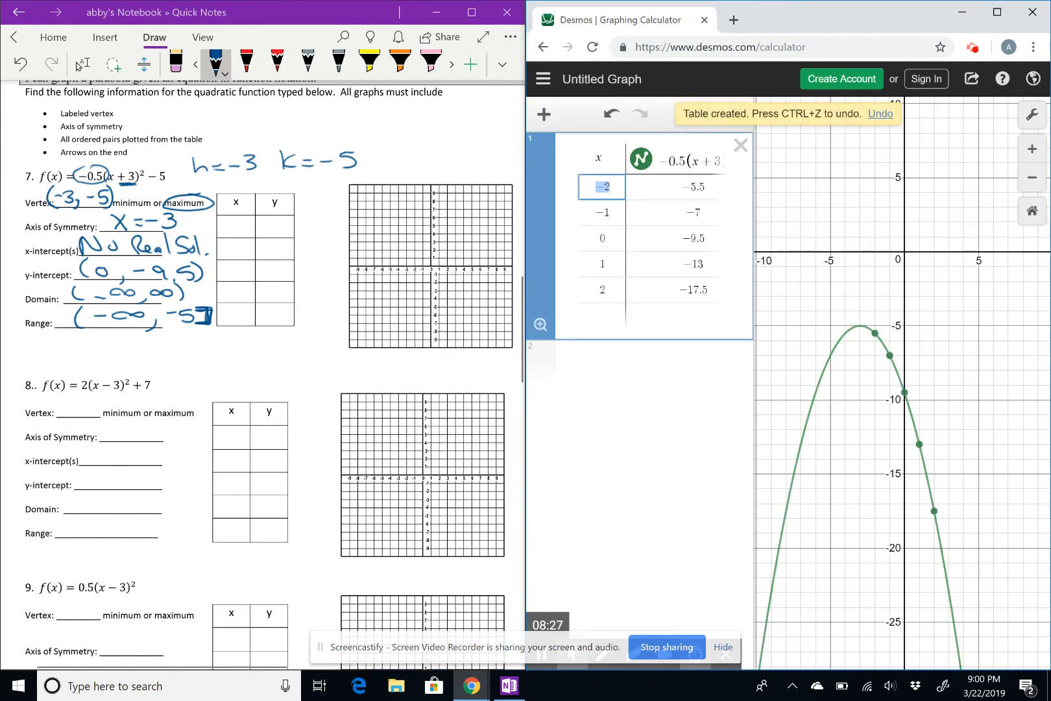
Examine the default x-values in the Desmos table and compare their plotted points with the rest of the parabola
left_click(607, 291)
left_click(604, 264)
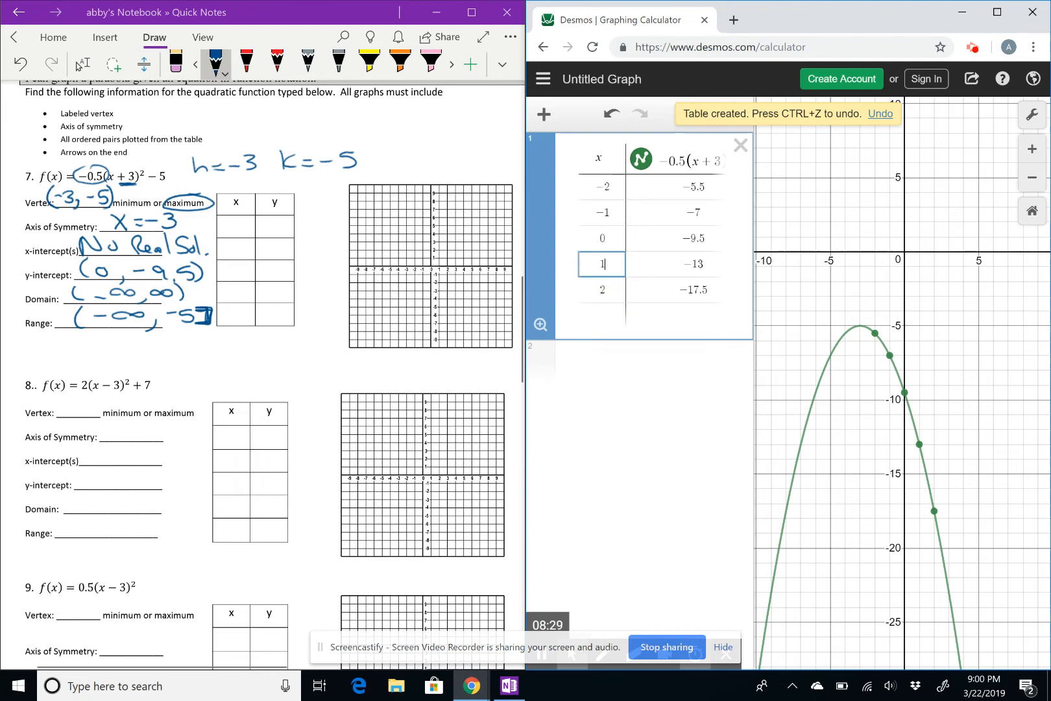
key("Up")
key("Up")
key("Up")
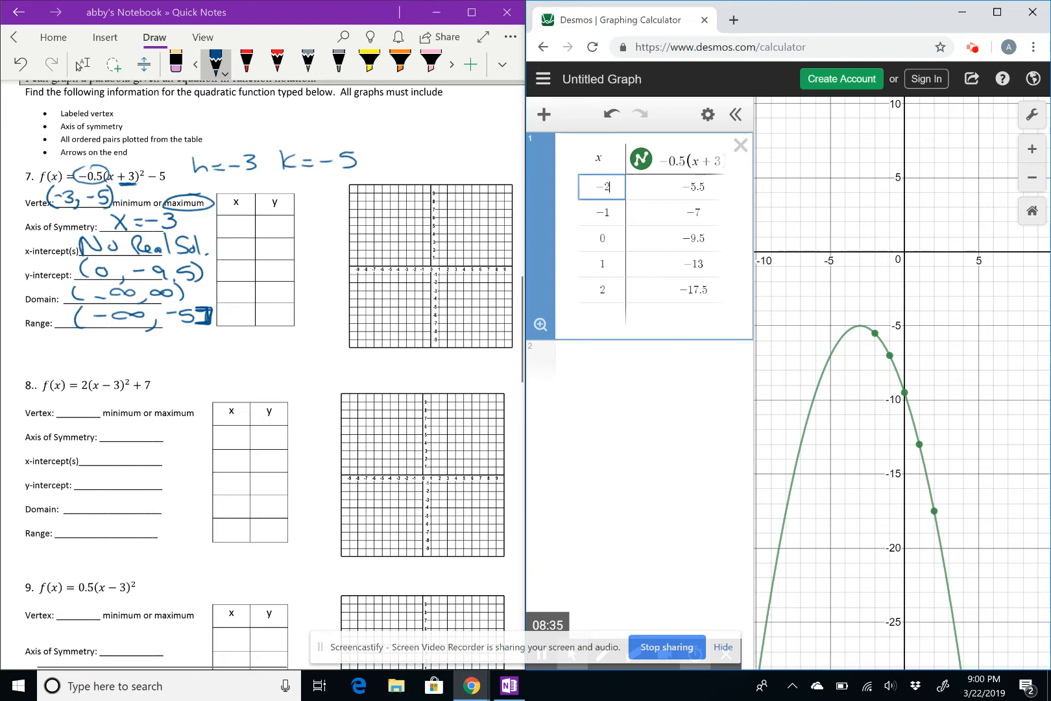
left_click(915, 414)
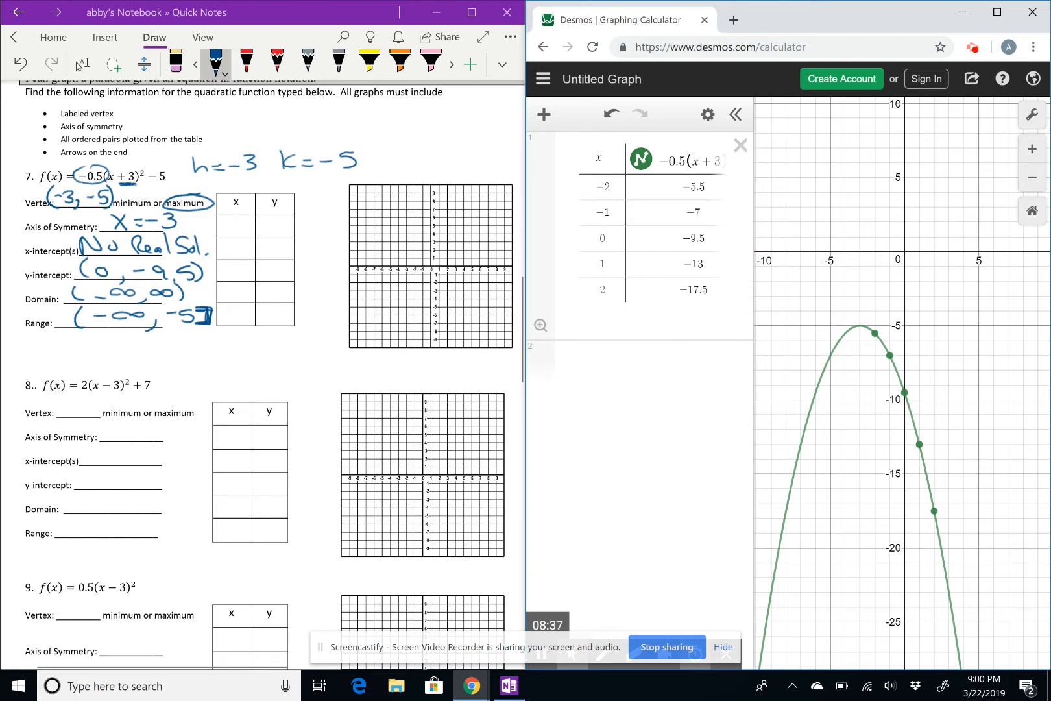
left_click(840, 338)
left_click(811, 387)
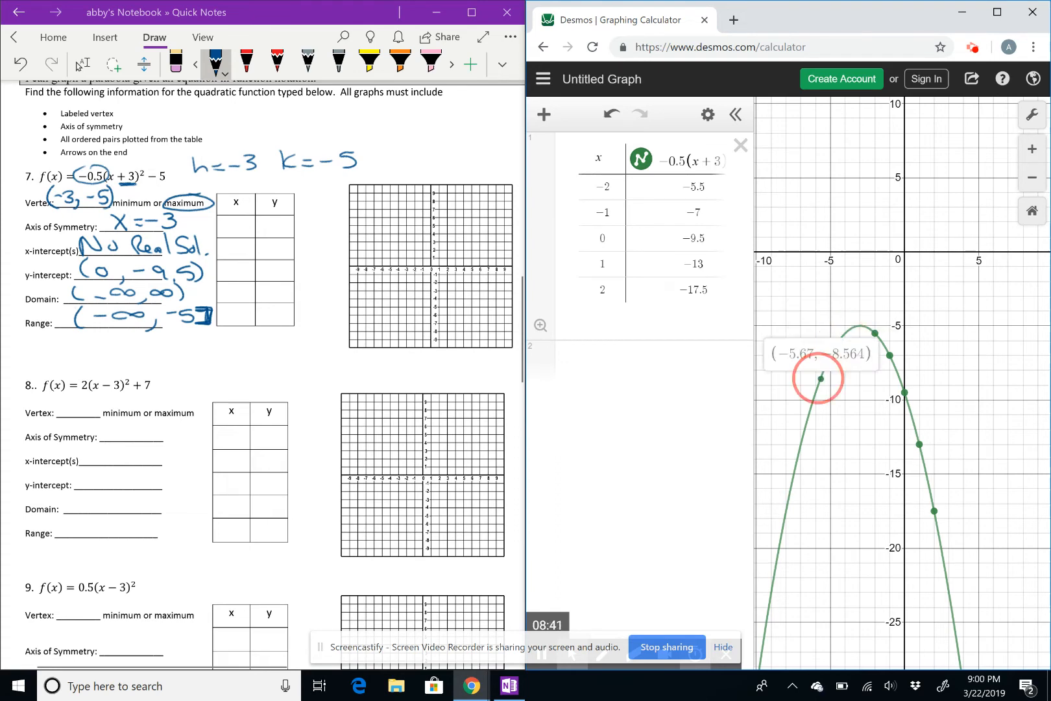
left_click(830, 357)
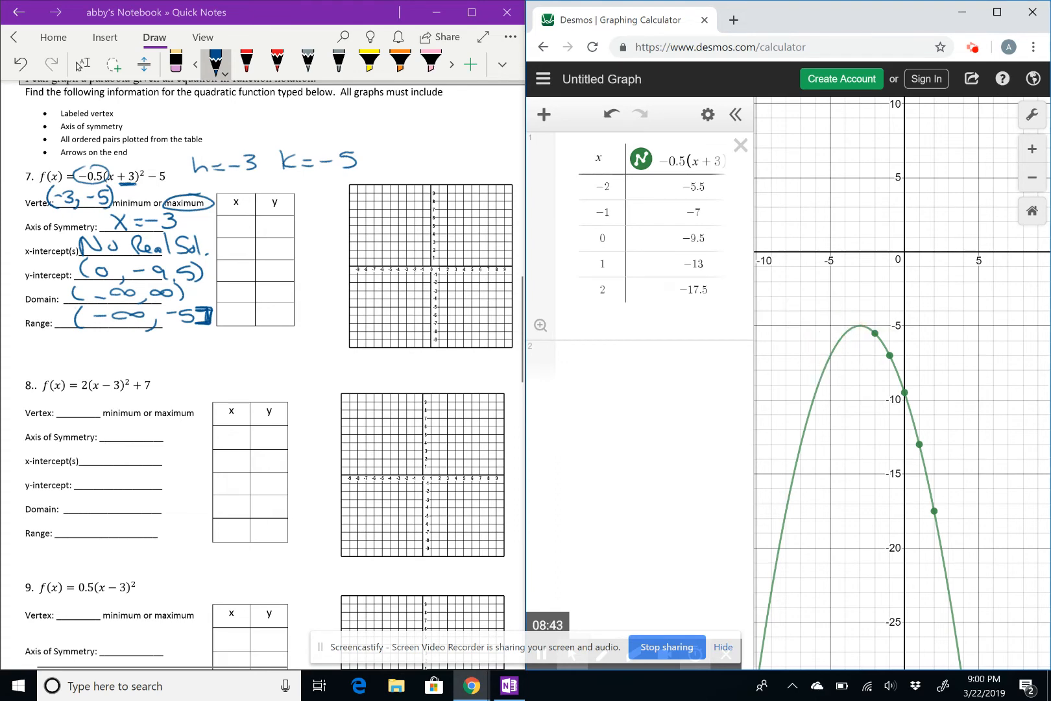
Clear all the default x-values from the Desmos table, leaving one empty row
left_click(603, 290)
key("BackSpace")
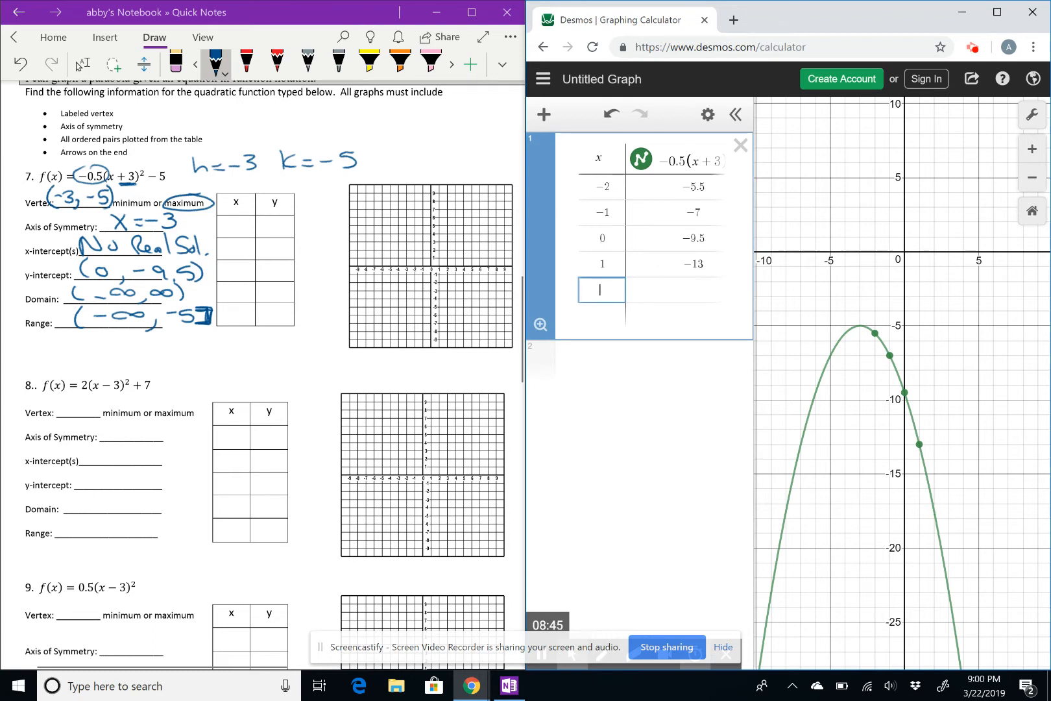
key("BackSpace")
key("BackSpace")
key("BackSpace")
key("BackSpace")
key("BackSpace")
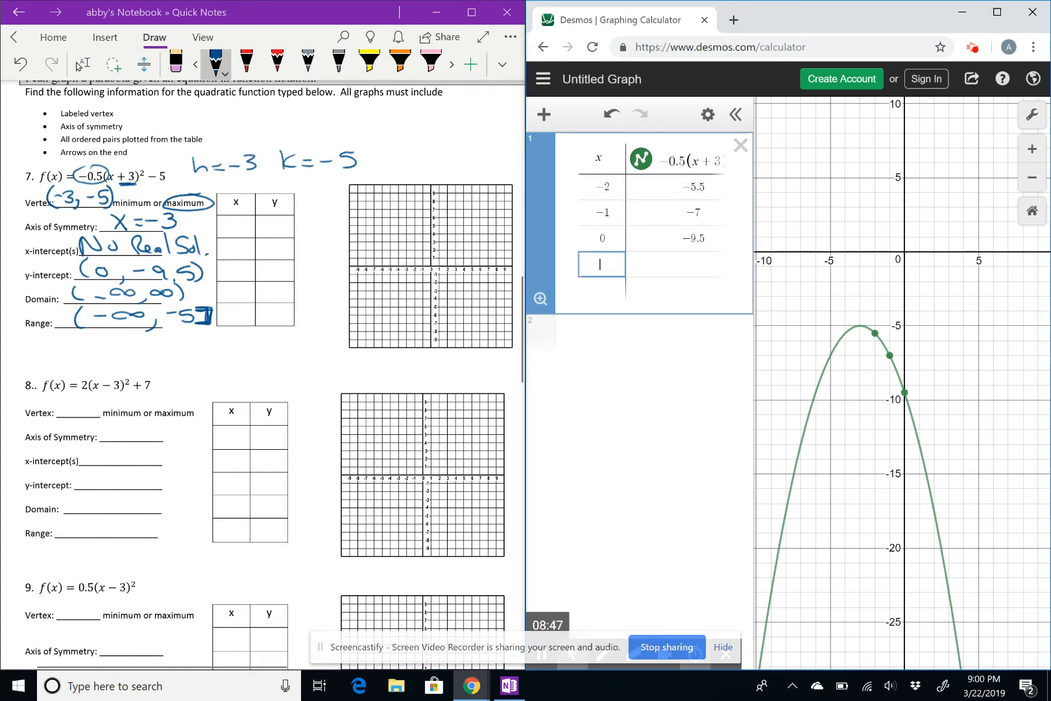
key("BackSpace")
key("BackSpace")
key("BackSpace")
key("BackSpace")
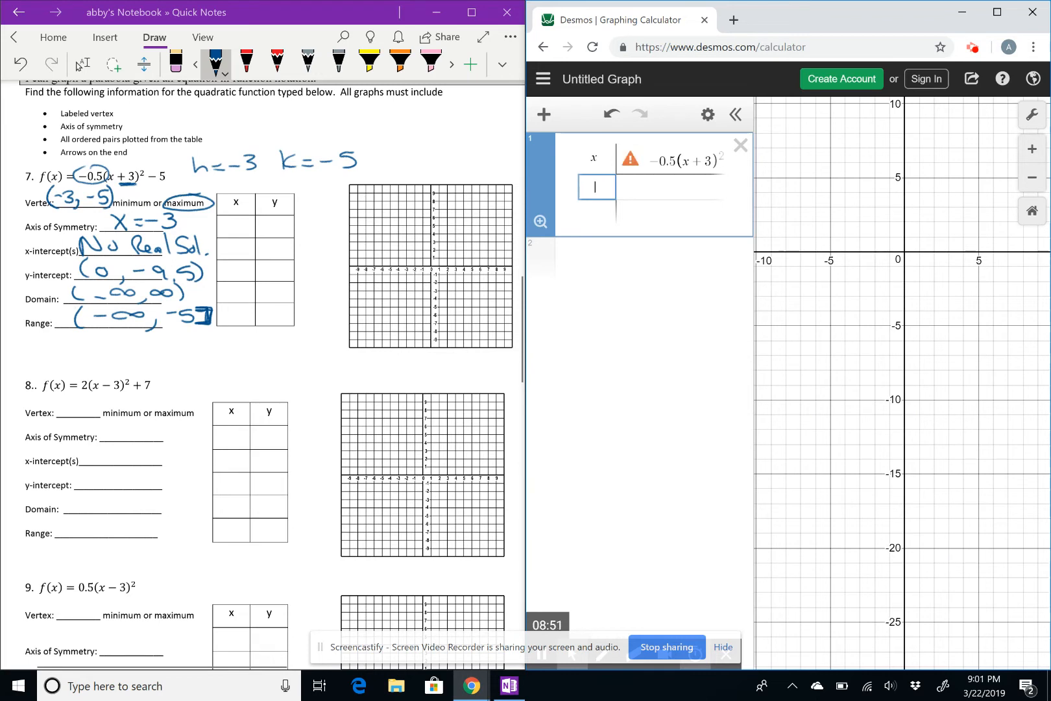
In OneNote, highlight question 7's vertex coordinates and the middle row of its x-y table in light blue
left_click(452, 64)
left_click(431, 63)
mouse_move(53, 202)
left_mouse_down()
mouse_move(111, 201)
mouse_move(108, 191)
mouse_move(62, 189)
mouse_move(100, 201)
left_mouse_up()
mouse_move(230, 270)
left_mouse_down()
mouse_move(291, 276)
mouse_move(215, 271)
mouse_move(244, 272)
mouse_move(237, 279)
mouse_move(272, 268)
mouse_move(278, 279)
left_mouse_up()
In red ink, write -3 and -5 in the table's middle row and -5, -4, -2 and -1 as the other x-values
left_click(215, 63)
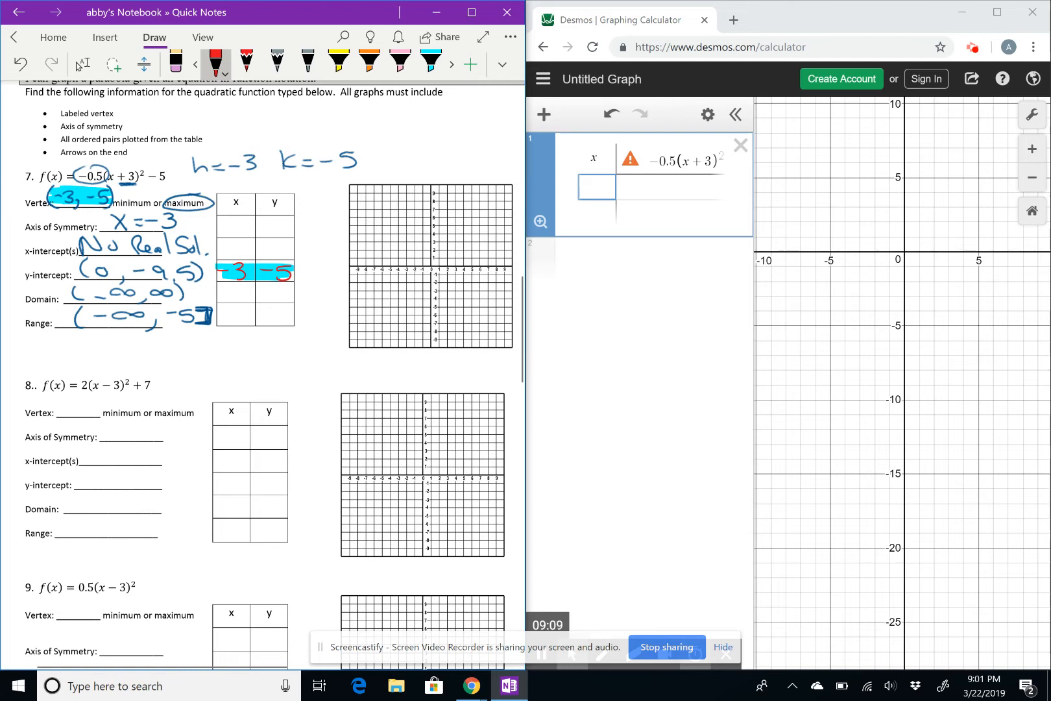
mouse_move(238, 241)
left_mouse_down()
mouse_move(243, 259)
mouse_move(236, 224)
mouse_move(236, 235)
left_mouse_up()
mouse_move(221, 294)
left_mouse_down()
mouse_move(254, 298)
mouse_move(230, 314)
mouse_move(243, 321)
left_mouse_up()
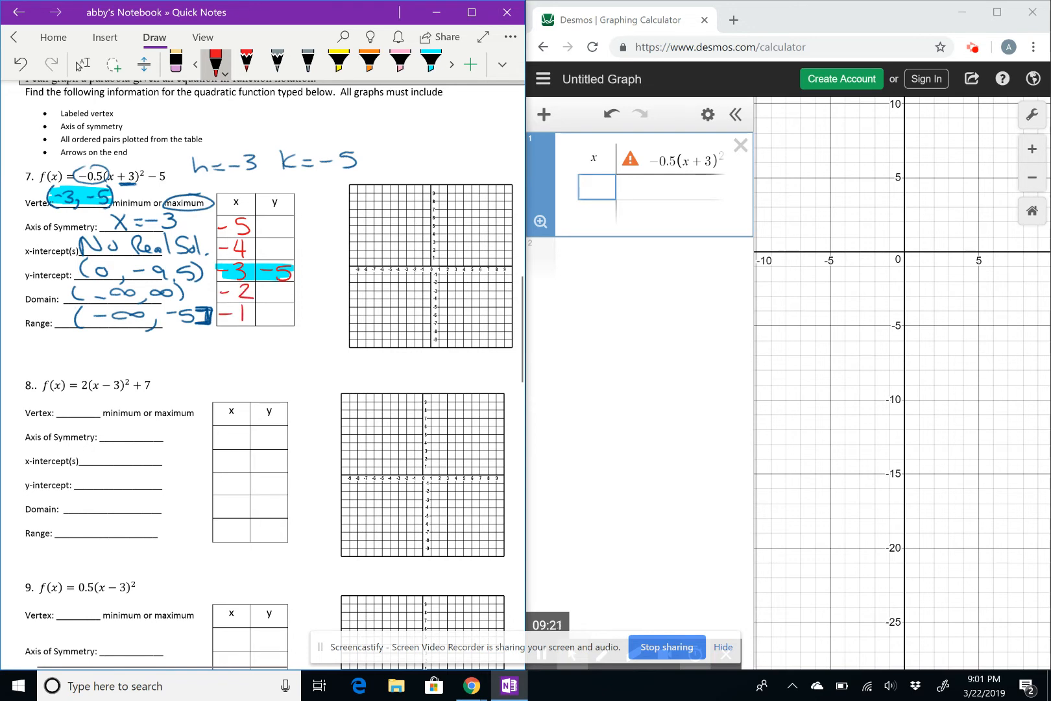
Fill the Desmos table's x column with -5, -4, -3, -2 and -1
left_click(597, 187)
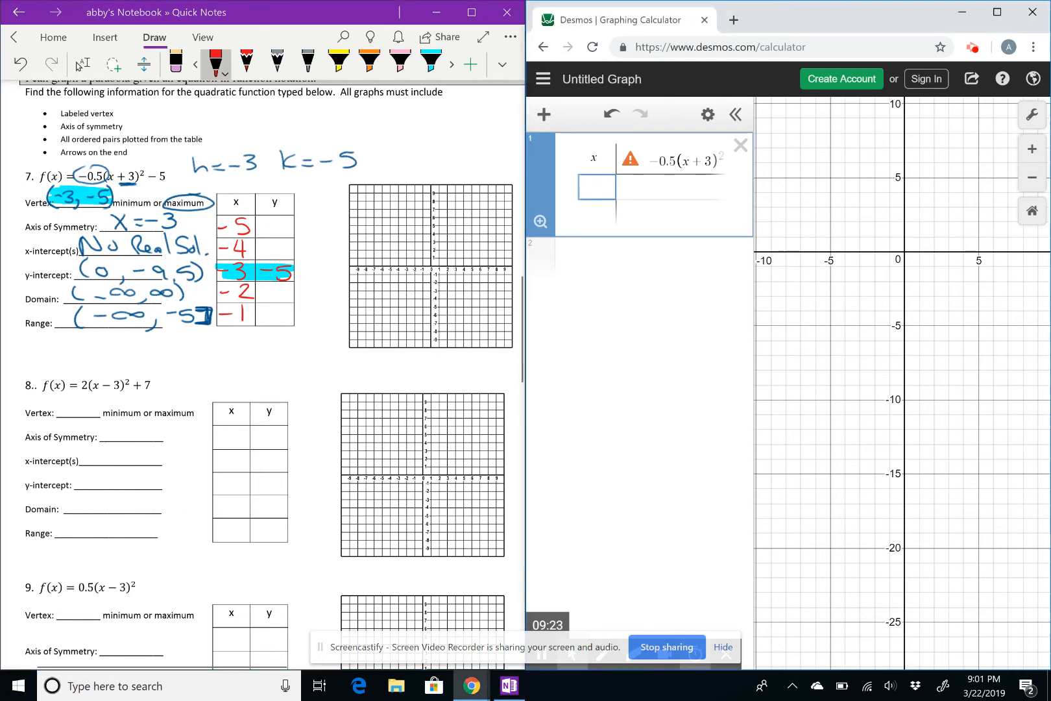
type("-5")
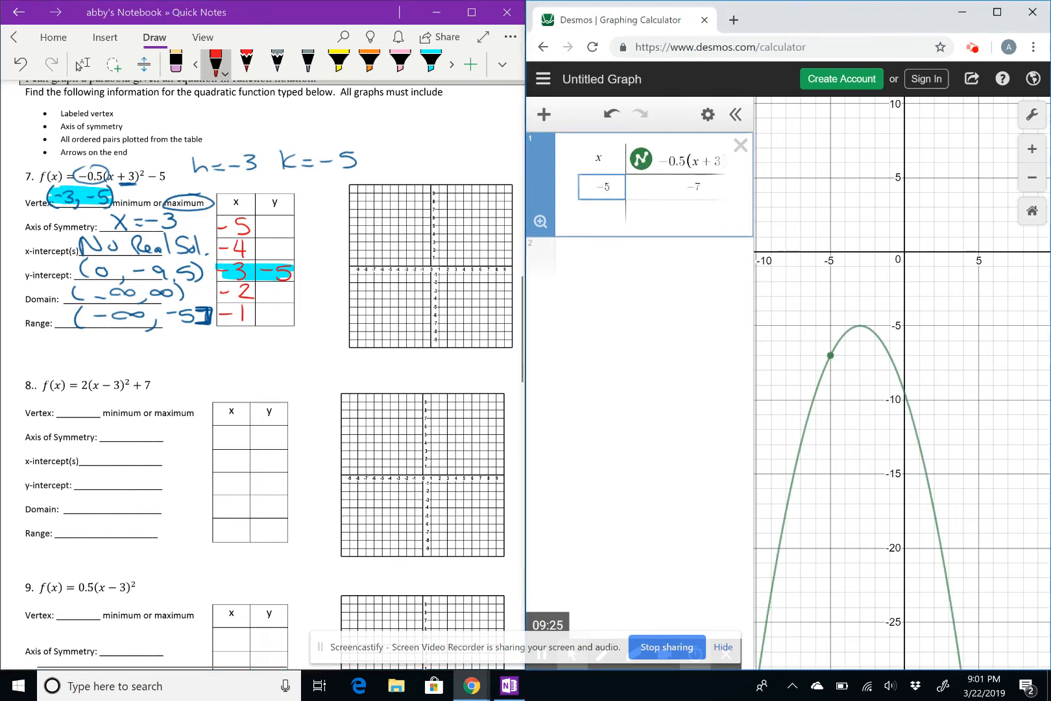
key("Return")
type("-4")
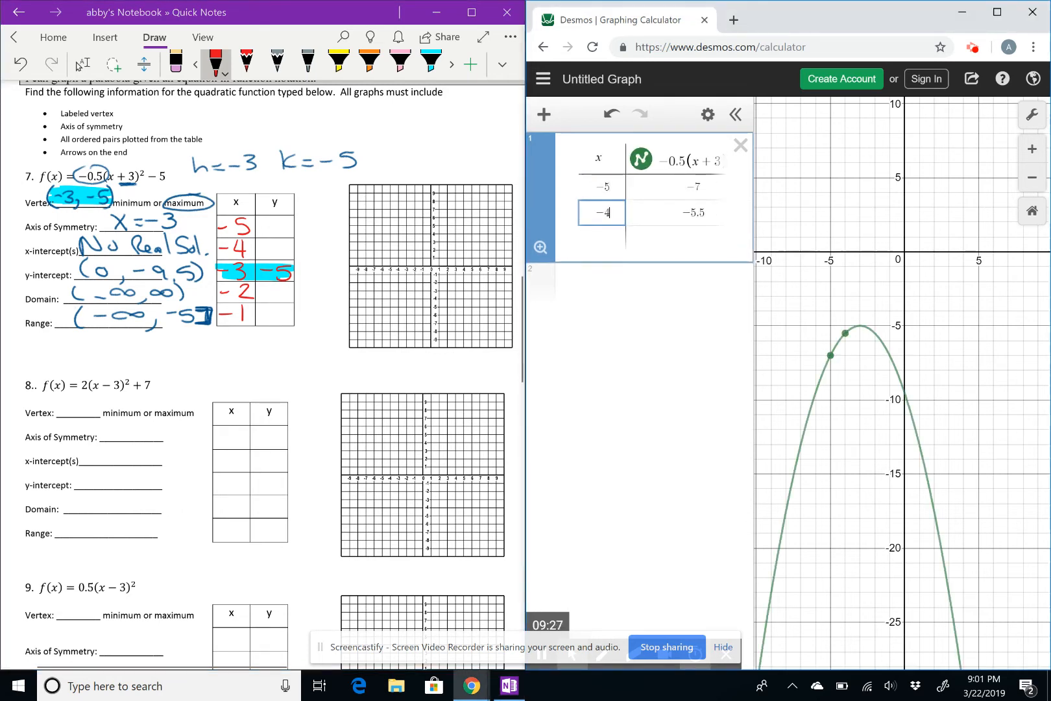
key("Return")
type("-4")
key("Return")
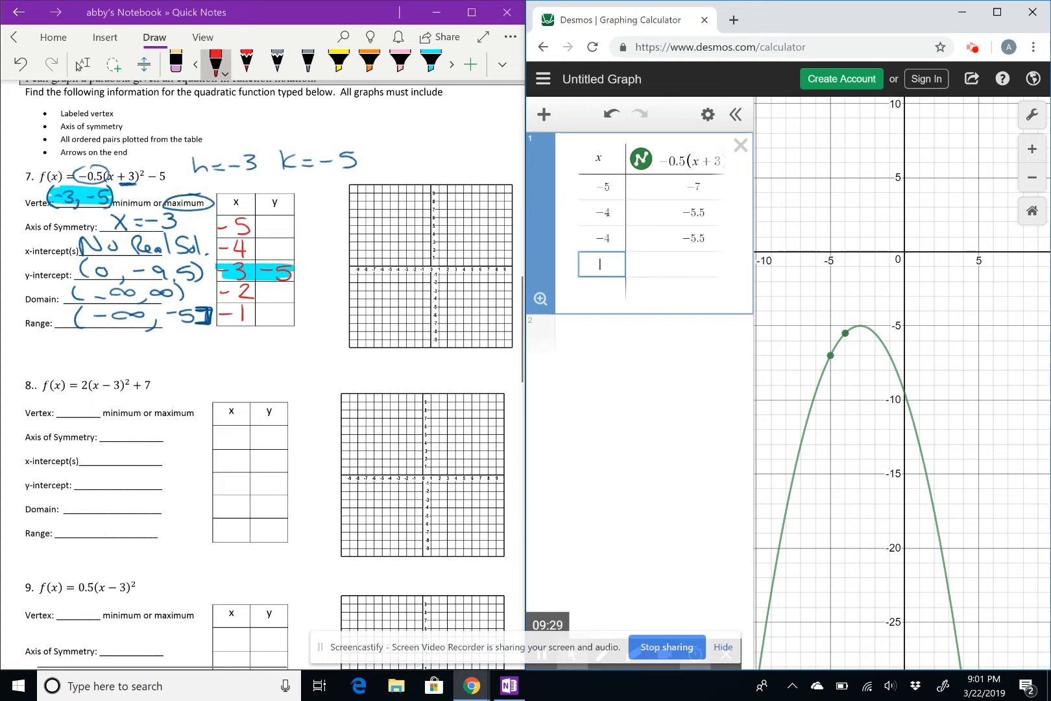
key("BackSpace")
key("BackSpace")
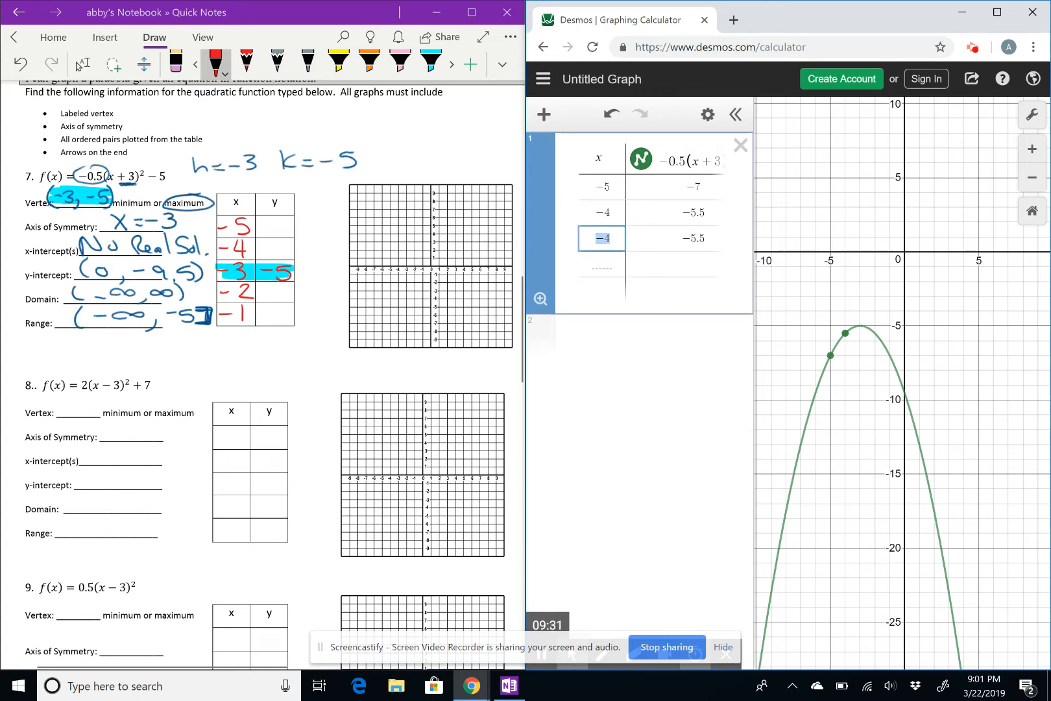
type("3")
key("Return")
type("-2")
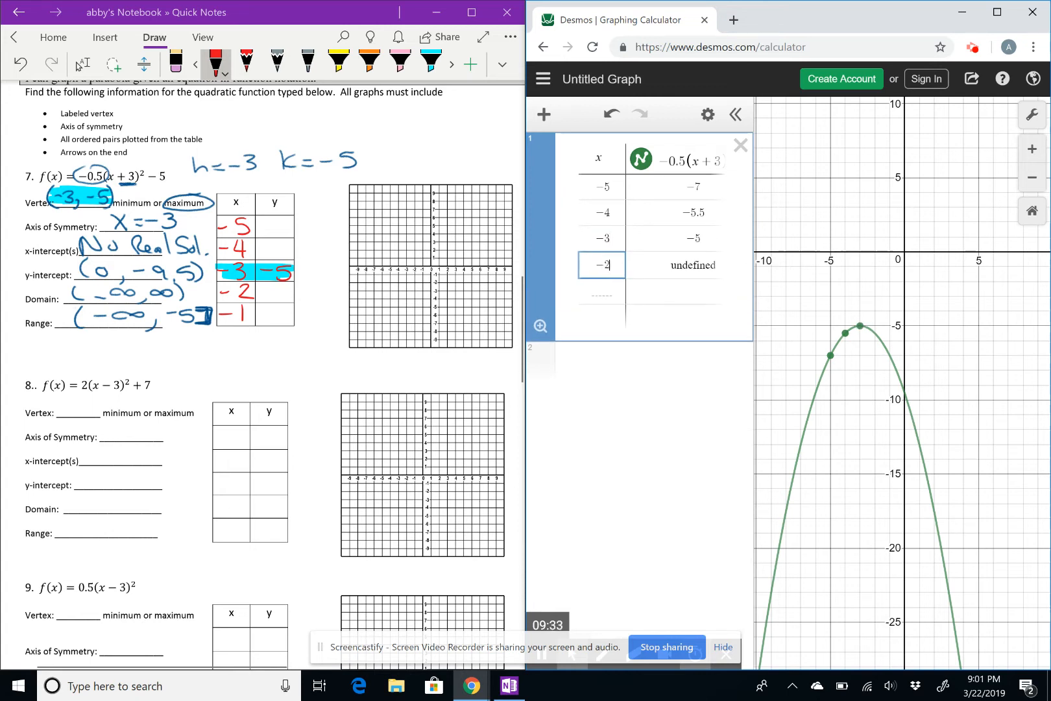
key("Return")
type("-1")
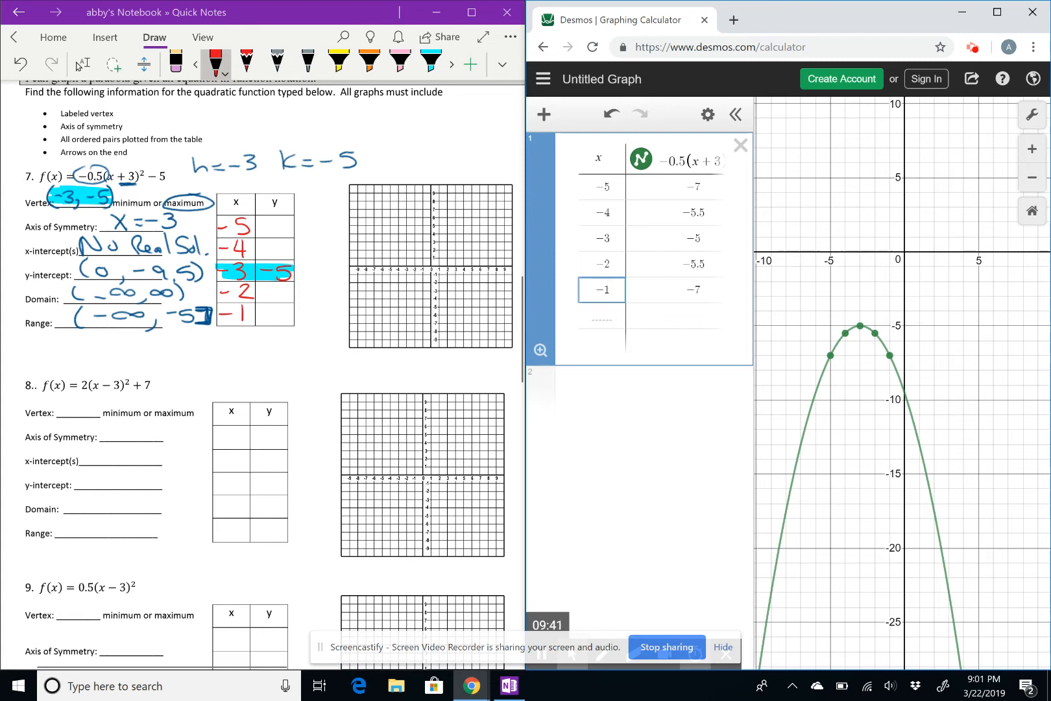
Show the coordinates of the graph points at x = -2 and -3, and write -7, -5.5, -5.5 and -7 as question 7's remaining y-values in OneNote
left_click(875, 334)
left_click(863, 333)
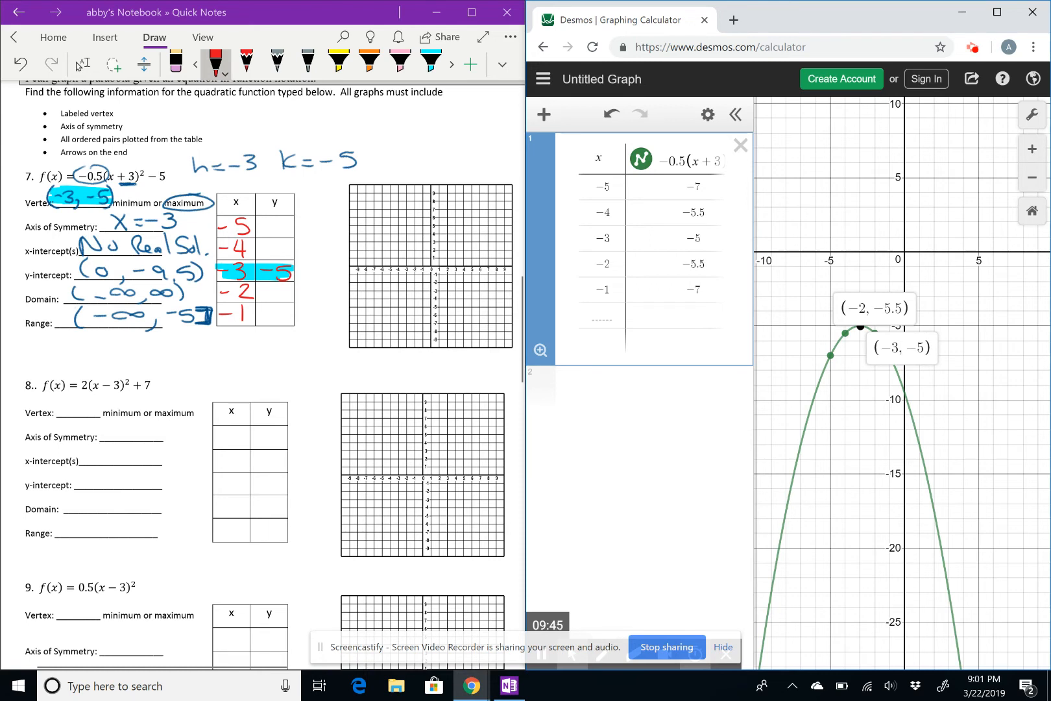
mouse_move(262, 227)
left_mouse_down()
mouse_move(283, 221)
mouse_move(272, 250)
mouse_move(292, 253)
mouse_move(273, 299)
mouse_move(318, 284)
mouse_move(282, 324)
left_mouse_up()
Plot the five table points on question 7's grid in red and sketch the parabola's curve through them
scroll(422, 266, "up", 5)
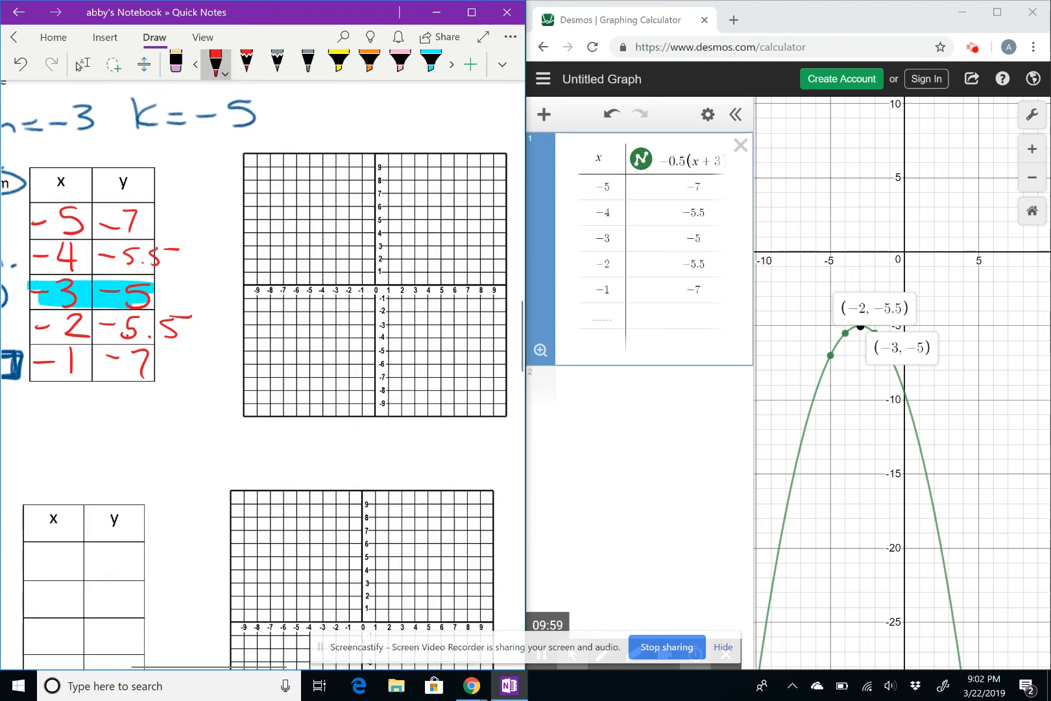
left_click(309, 383)
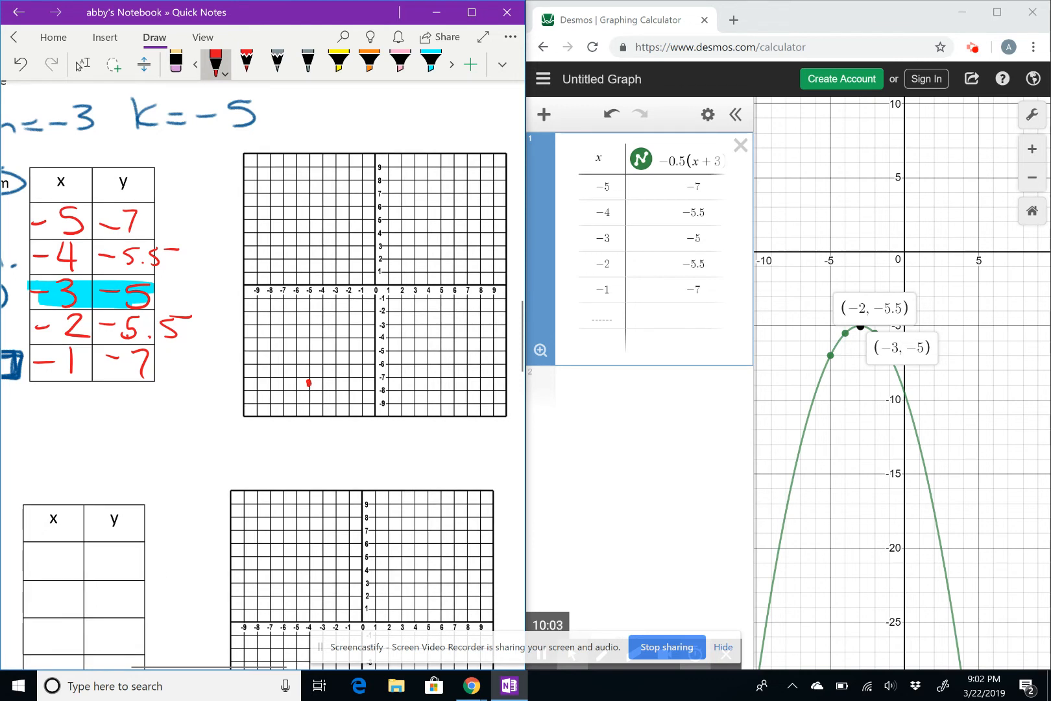
left_click(21, 63)
left_click(310, 378)
left_click(324, 356)
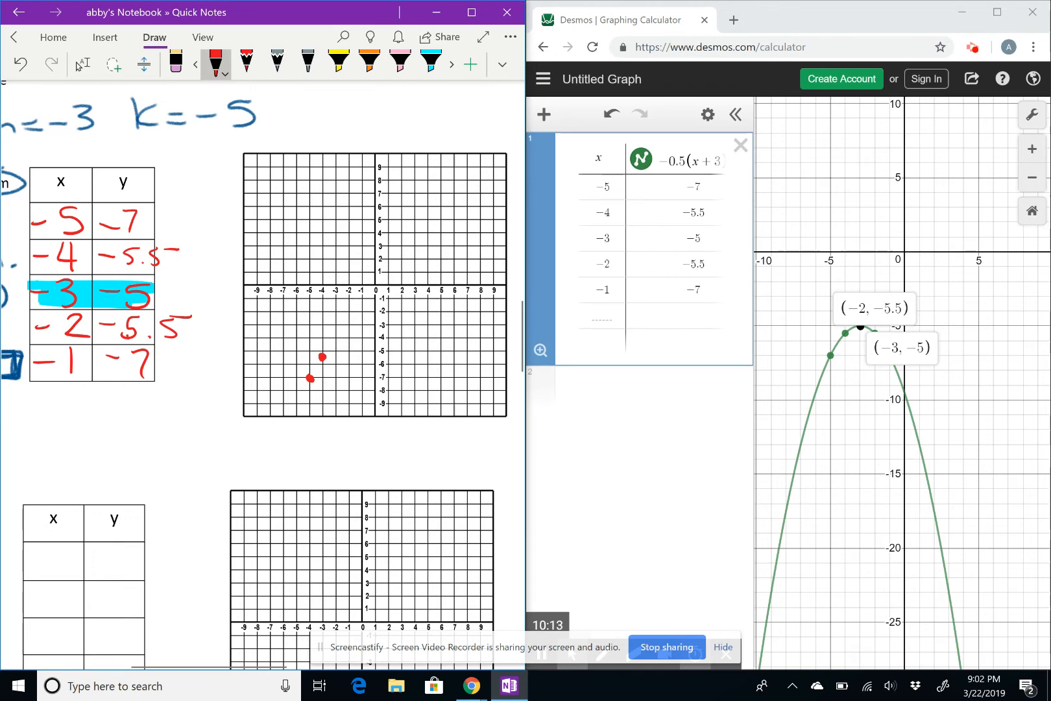
left_click_drag(334, 351, 335, 354)
left_click(349, 357)
left_click_drag(360, 374, 348, 358)
Add x = 0 to the Desmos table, and in OneNote plot (0, -9.5) and its mirror point, extending the parabola downward with arrows
left_click(602, 316)
type("0")
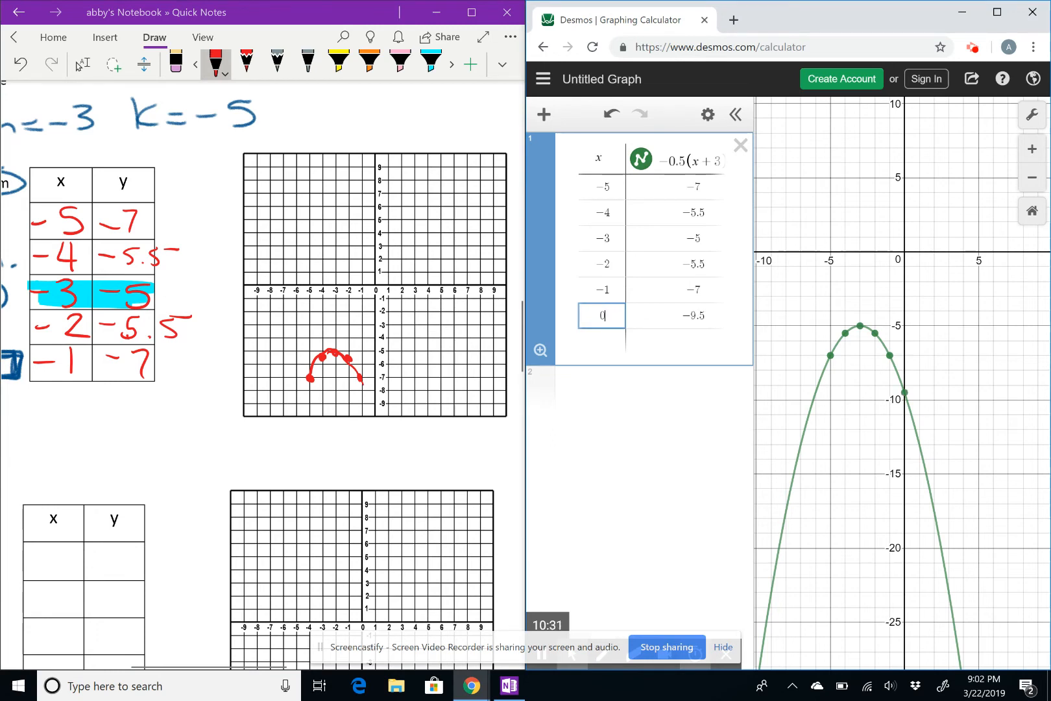
left_click(376, 412)
mouse_move(293, 412)
left_mouse_down()
mouse_move(302, 412)
mouse_move(287, 458)
mouse_move(301, 453)
left_mouse_up()
left_click_drag(360, 378, 392, 453)
Erase and redraw the parabola's left arm through (-6, -9.5) with an arrowhead, and clear the 0 from the Desmos table
left_click(176, 63)
left_click_drag(283, 445, 299, 456)
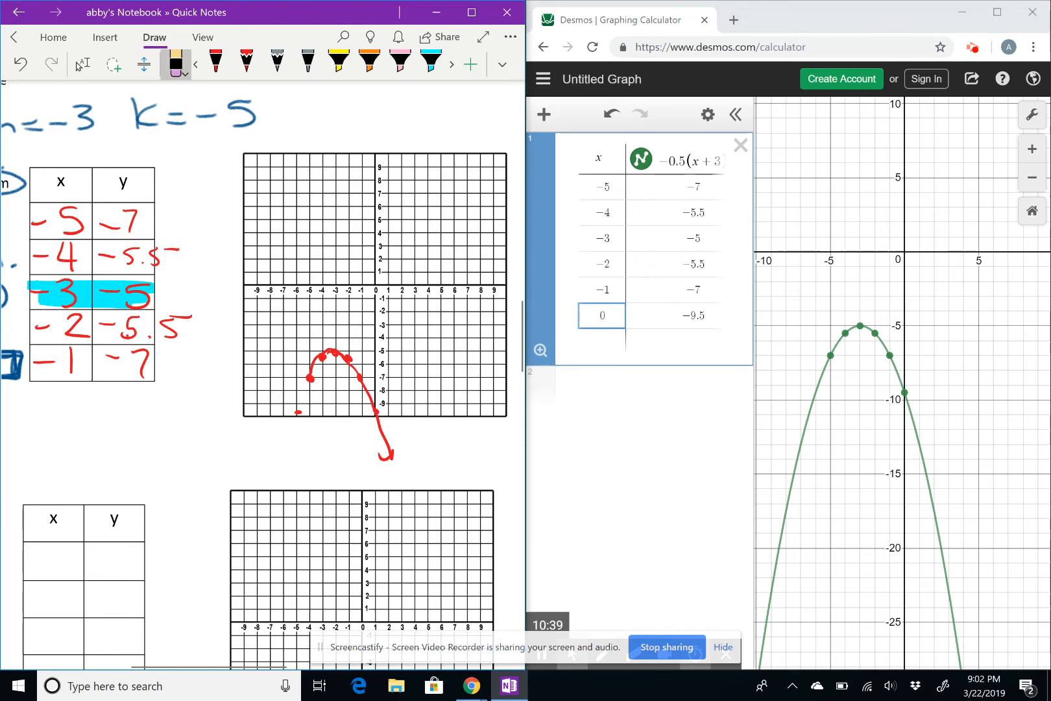
left_click(215, 63)
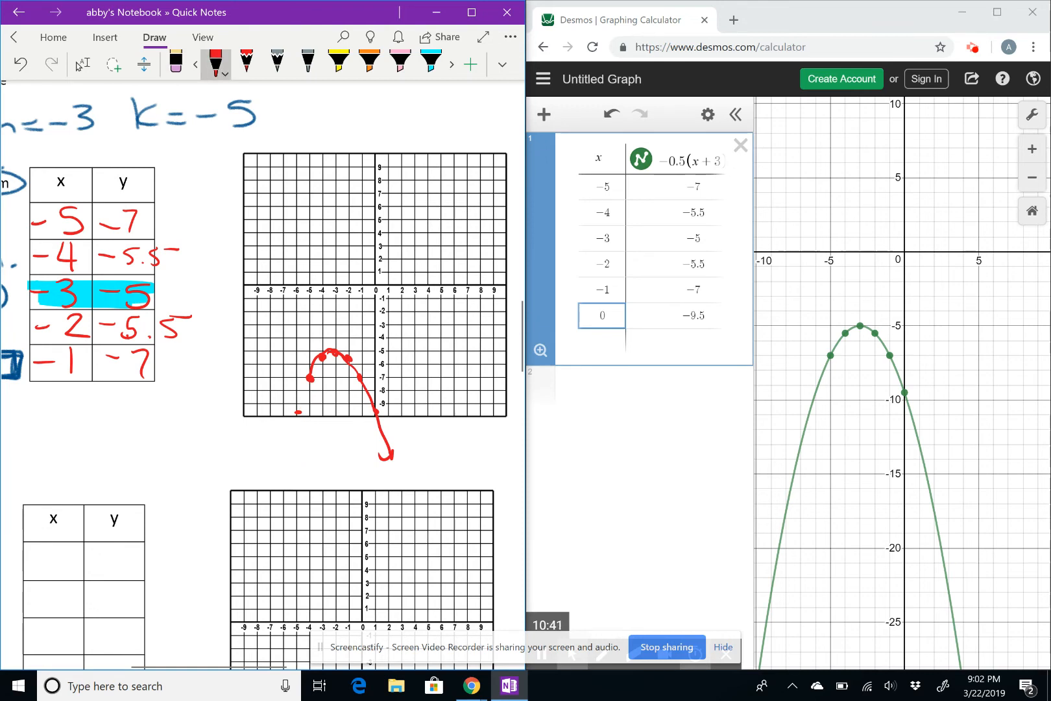
mouse_move(310, 378)
left_mouse_down()
mouse_move(290, 448)
mouse_move(297, 428)
left_mouse_up()
key("BackSpace")
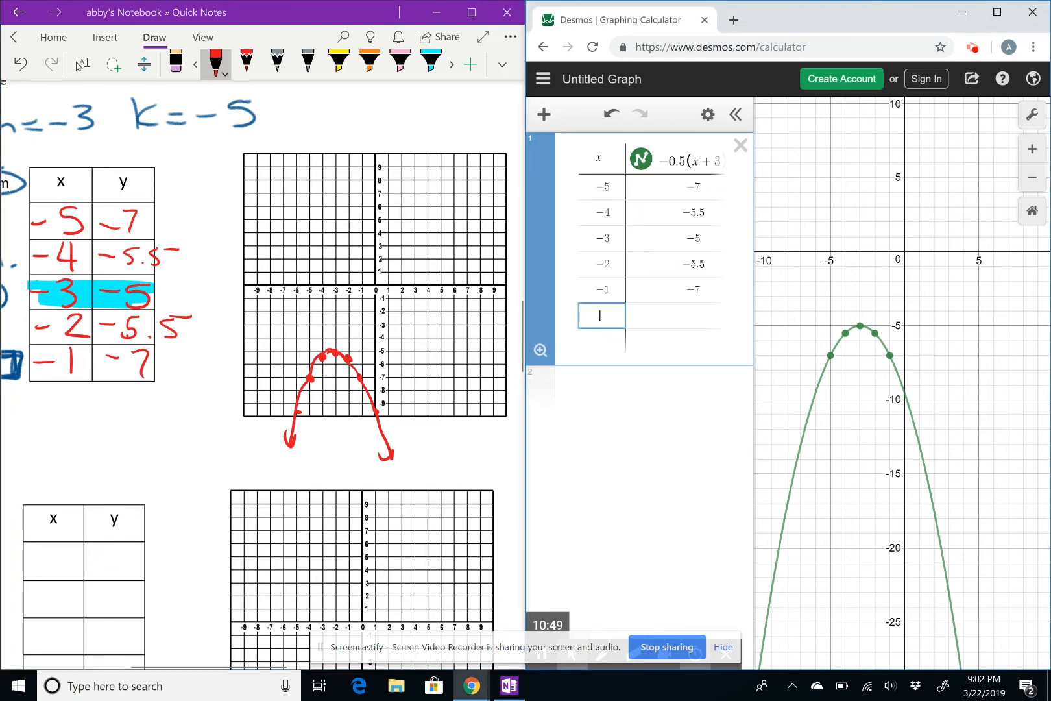
In Desmos, replace the old table with question 8's equation y = 2(x-3)^2+7 and convert it to a table
scroll(263, 375, "left", 1)
scroll(263, 375, "down", 3)
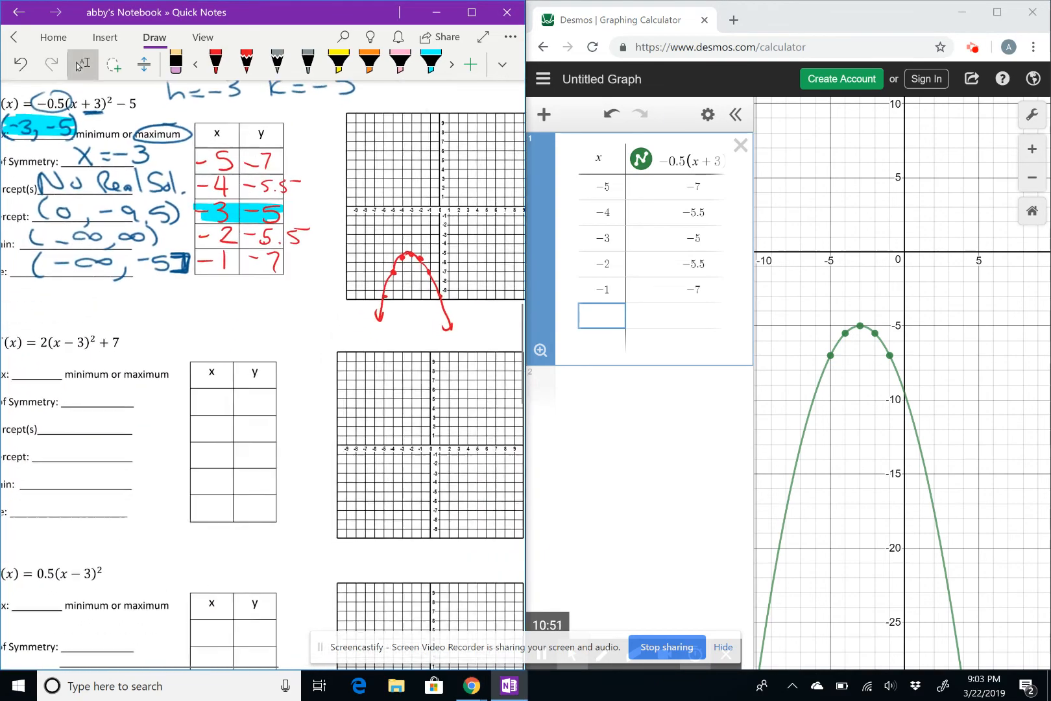
scroll(262, 375, "down", 2)
scroll(263, 375, "left", 1)
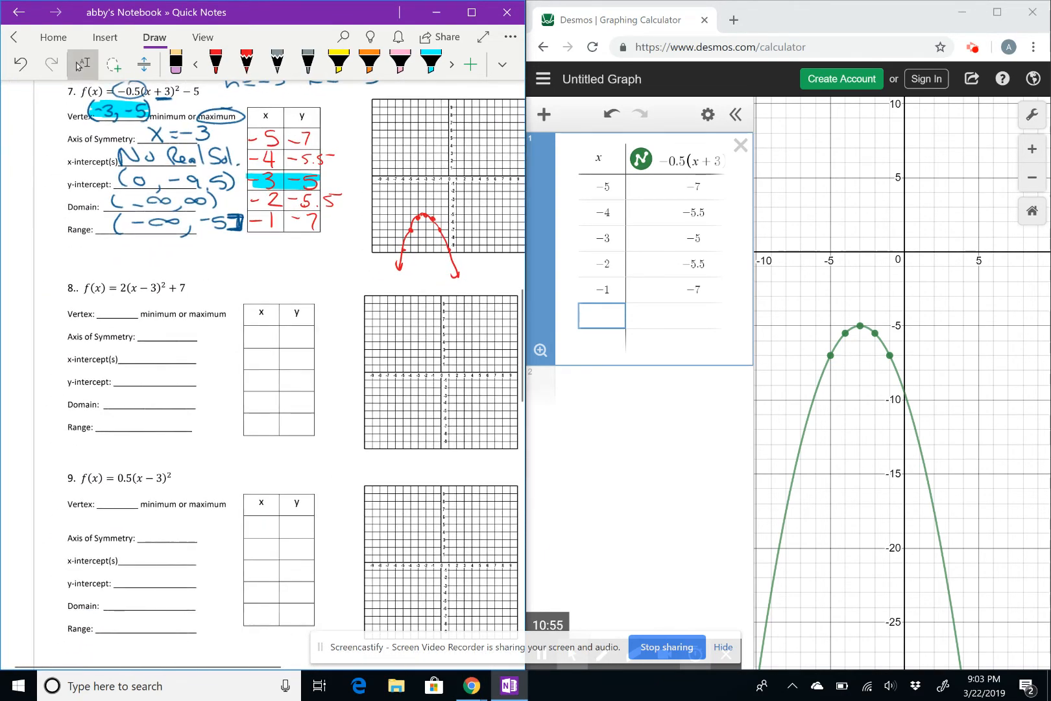
left_click(741, 146)
left_click(627, 157)
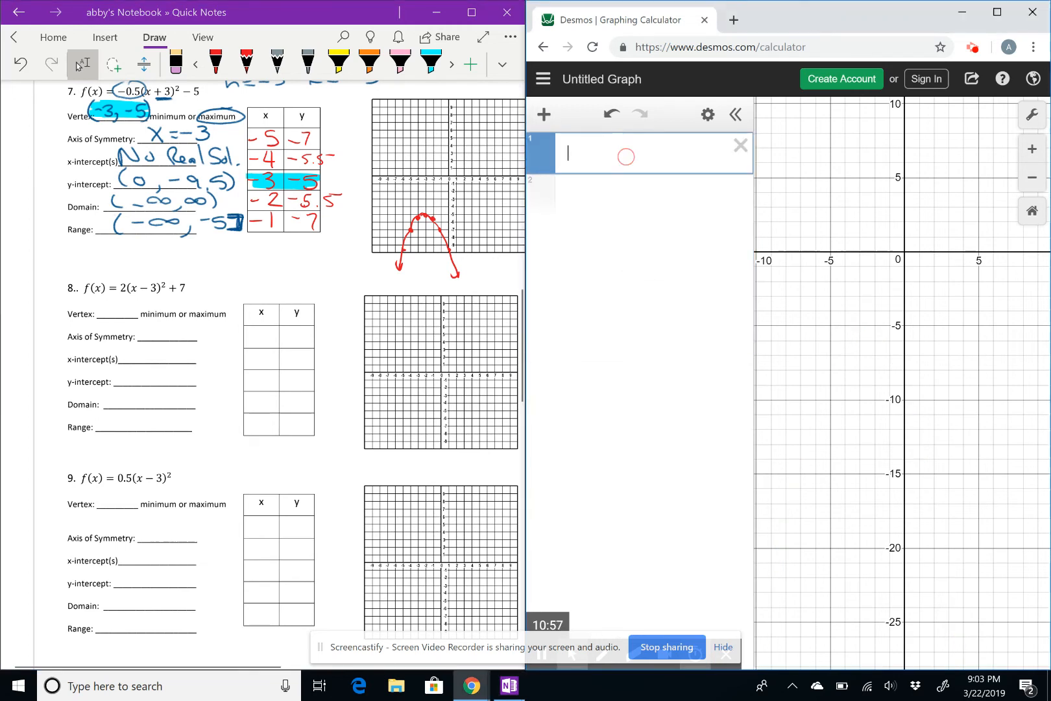
type("y=")
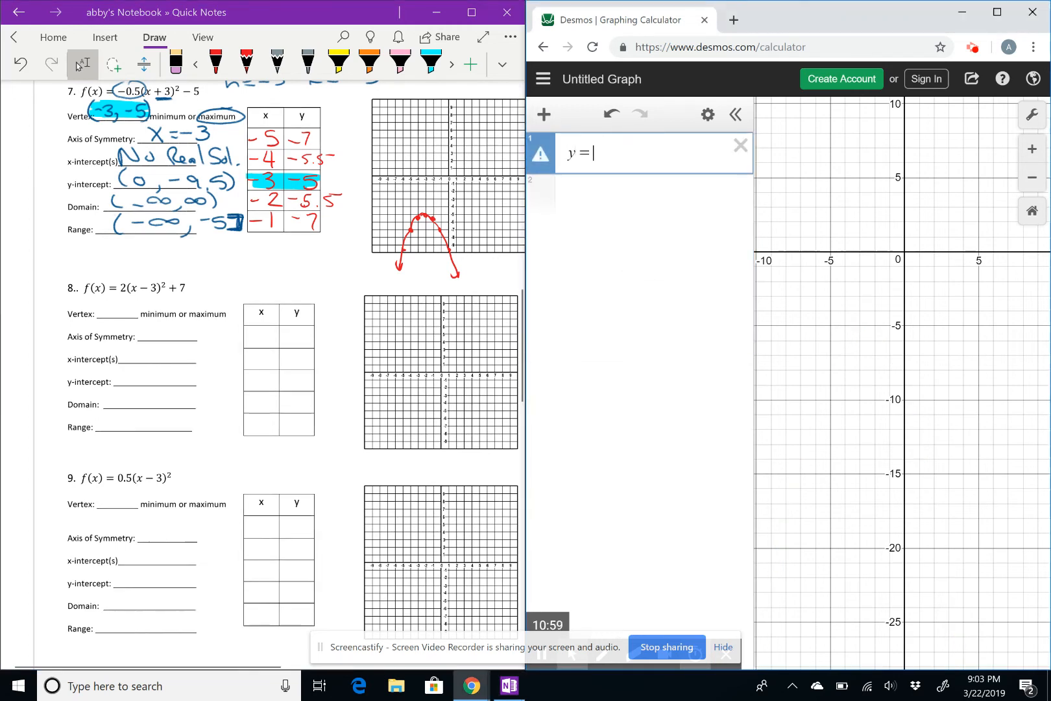
type("2(")
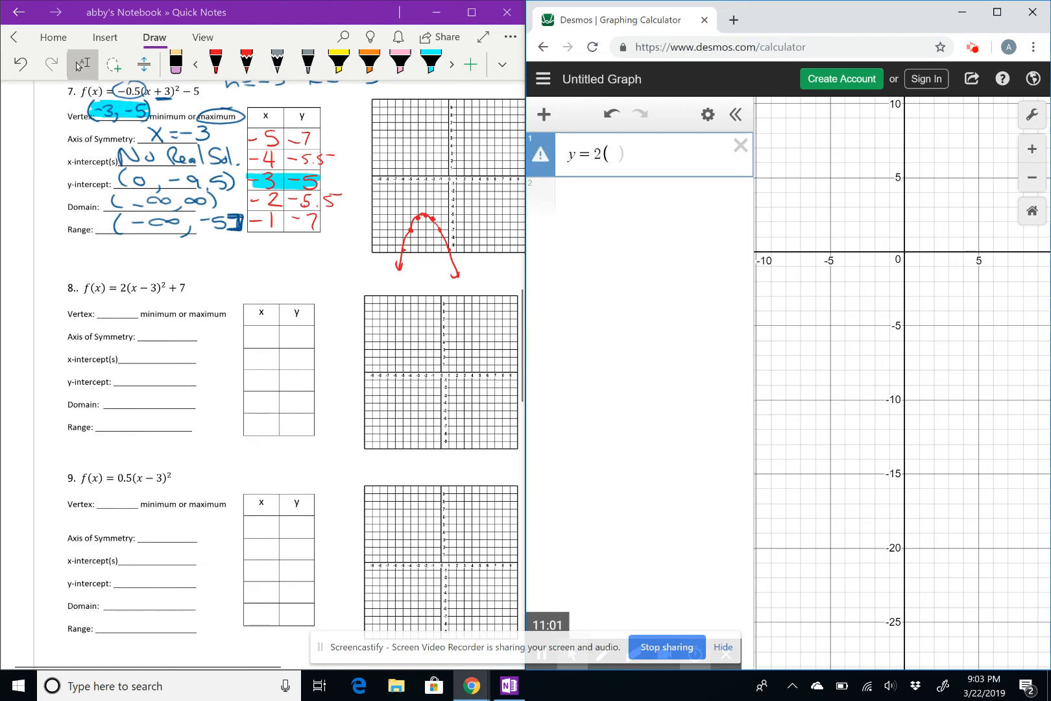
type("x-3)^2")
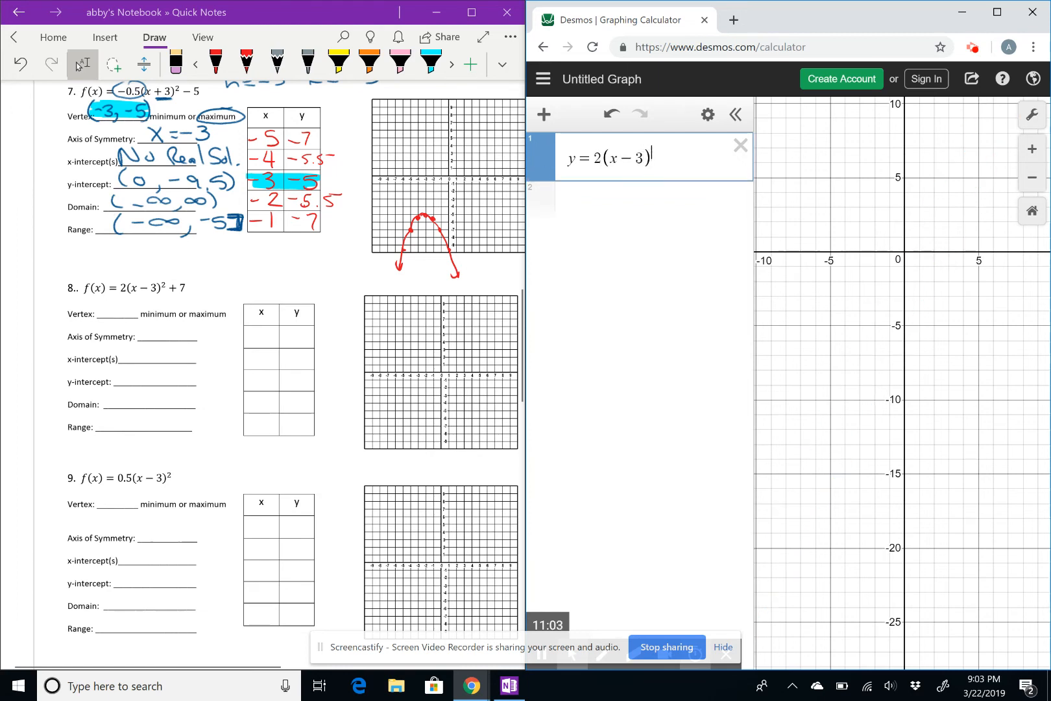
type("+7")
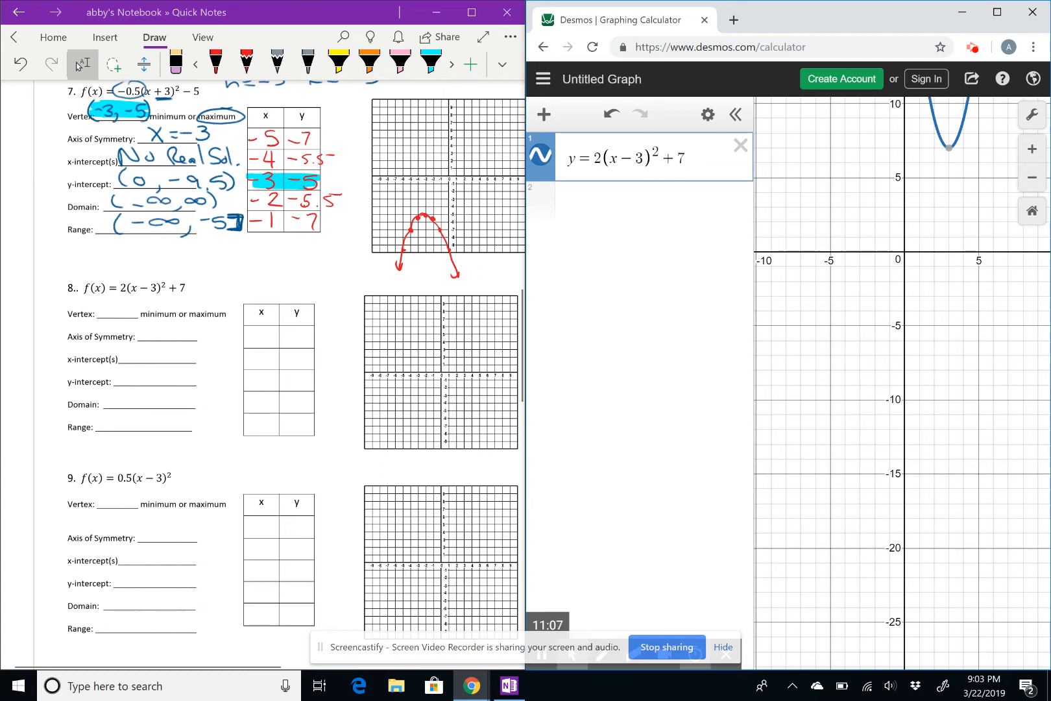
left_click(708, 114)
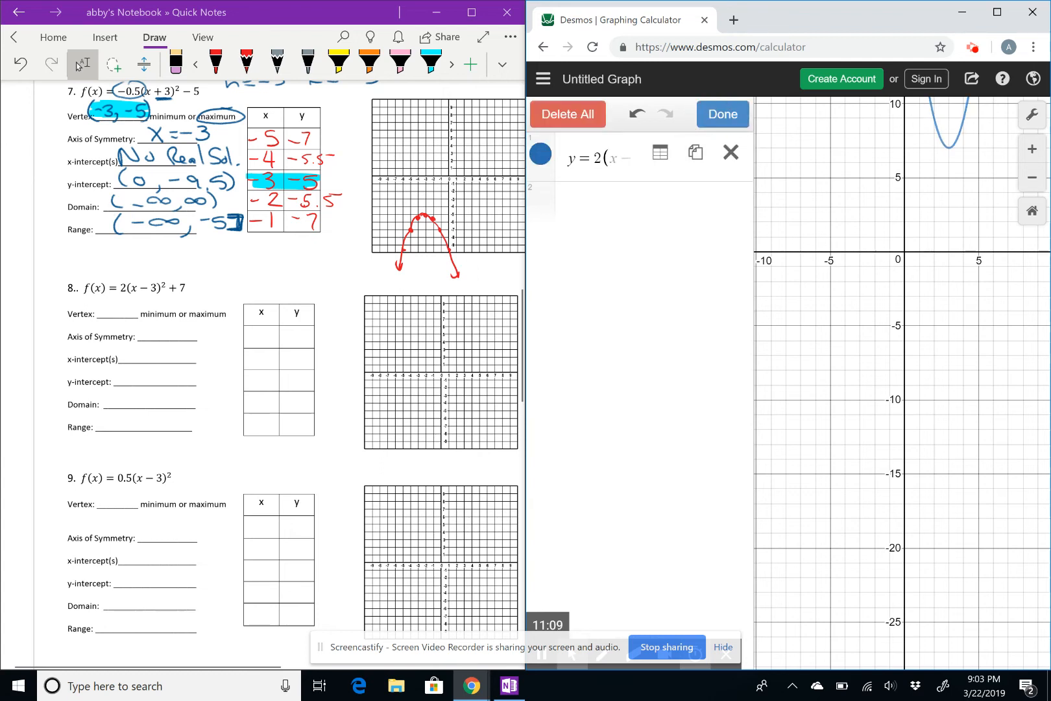
left_click(660, 153)
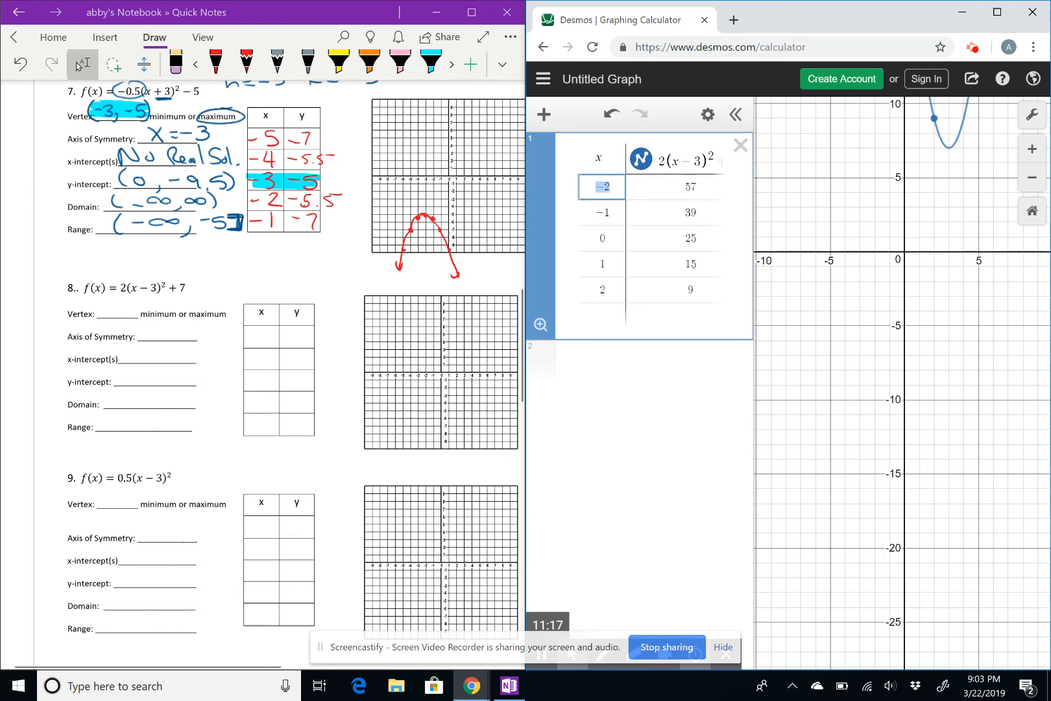
In OneNote, write question 8's vertex as (3,7) in red and note h:3 and K:7 above the equation
left_click(216, 62)
left_click_drag(95, 299, 94, 317)
mouse_move(99, 302)
left_mouse_down()
mouse_move(104, 311)
mouse_move(133, 302)
mouse_move(138, 318)
left_mouse_up()
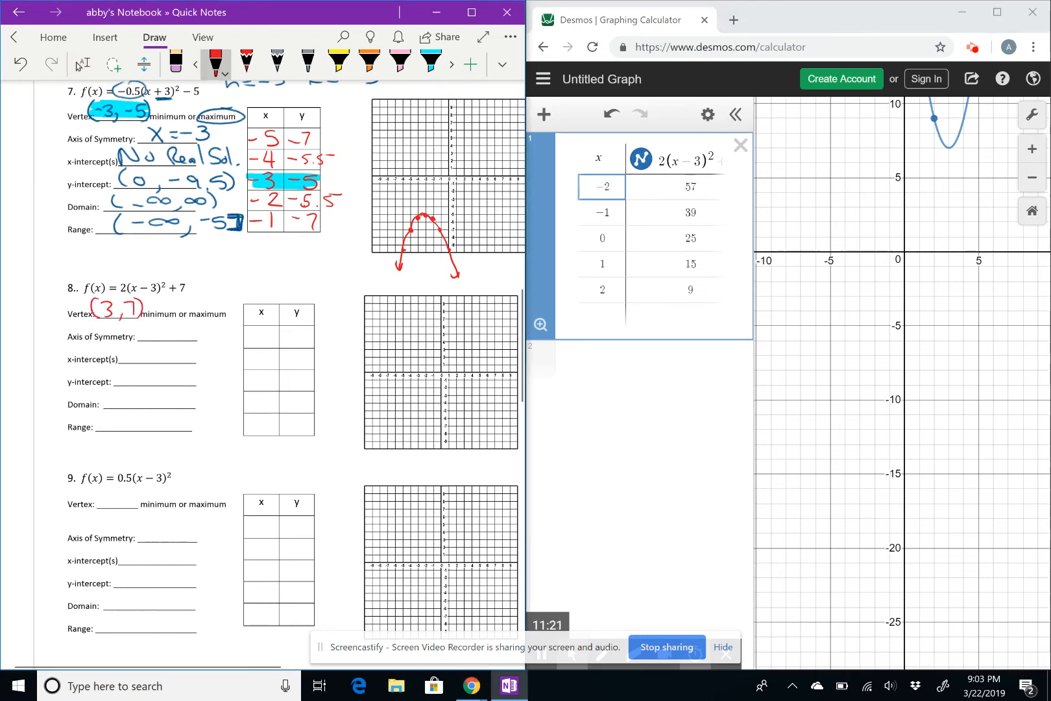
mouse_move(141, 257)
left_mouse_down()
mouse_move(154, 278)
mouse_move(205, 262)
mouse_move(202, 281)
left_mouse_up()
left_click(159, 264)
left_click(160, 274)
mouse_move(211, 262)
left_mouse_down()
mouse_move(204, 272)
mouse_move(235, 279)
left_mouse_up()
left_click(223, 266)
left_click(223, 275)
Write 3 and 7 in the middle row of question 8's table, link the vertex to it with an arrow, and add x-values 1, 2, 4 and 5
mouse_move(253, 374)
left_mouse_down()
mouse_move(263, 380)
mouse_move(253, 389)
mouse_move(304, 375)
left_mouse_up()
mouse_move(145, 302)
left_mouse_down()
mouse_move(188, 295)
mouse_move(244, 383)
left_mouse_up()
left_click_drag(234, 375, 237, 390)
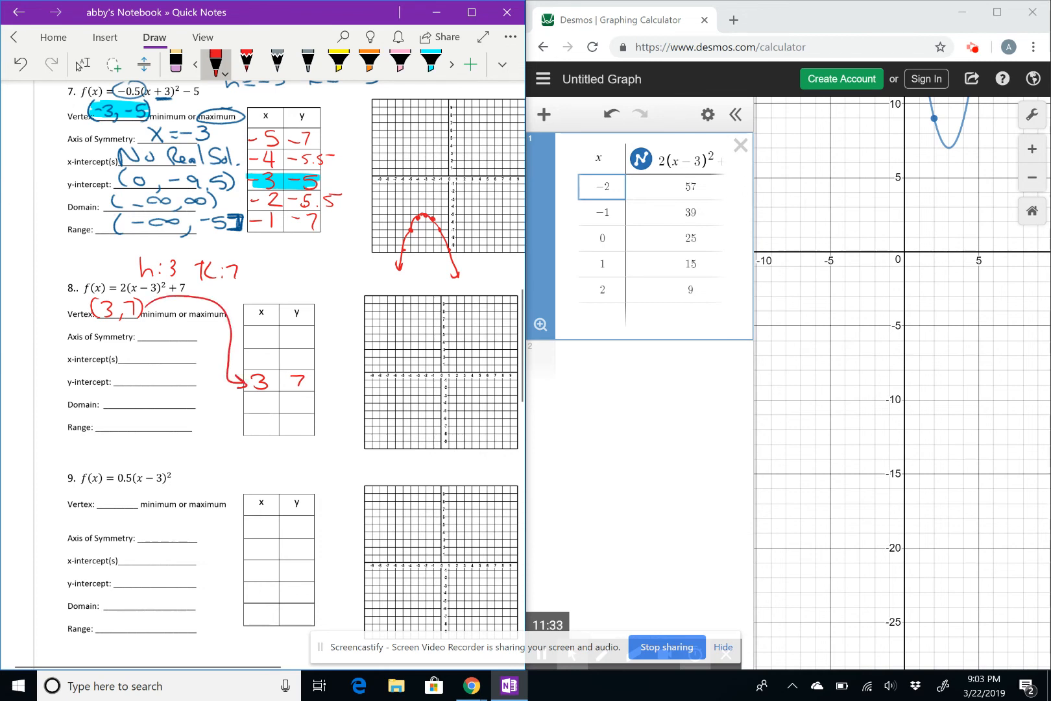
mouse_move(257, 354)
left_mouse_down()
mouse_move(272, 366)
mouse_move(261, 347)
left_mouse_up()
mouse_move(256, 397)
left_mouse_down()
mouse_move(270, 408)
mouse_move(262, 433)
left_mouse_up()
Clear the default x-values from the Desmos table
left_click(603, 290)
key("BackSpace")
key("BackSpace")
key("BackSpace")
key("BackSpace")
key("BackSpace")
key("BackSpace")
key("BackSpace")
key("BackSpace")
key("BackSpace")
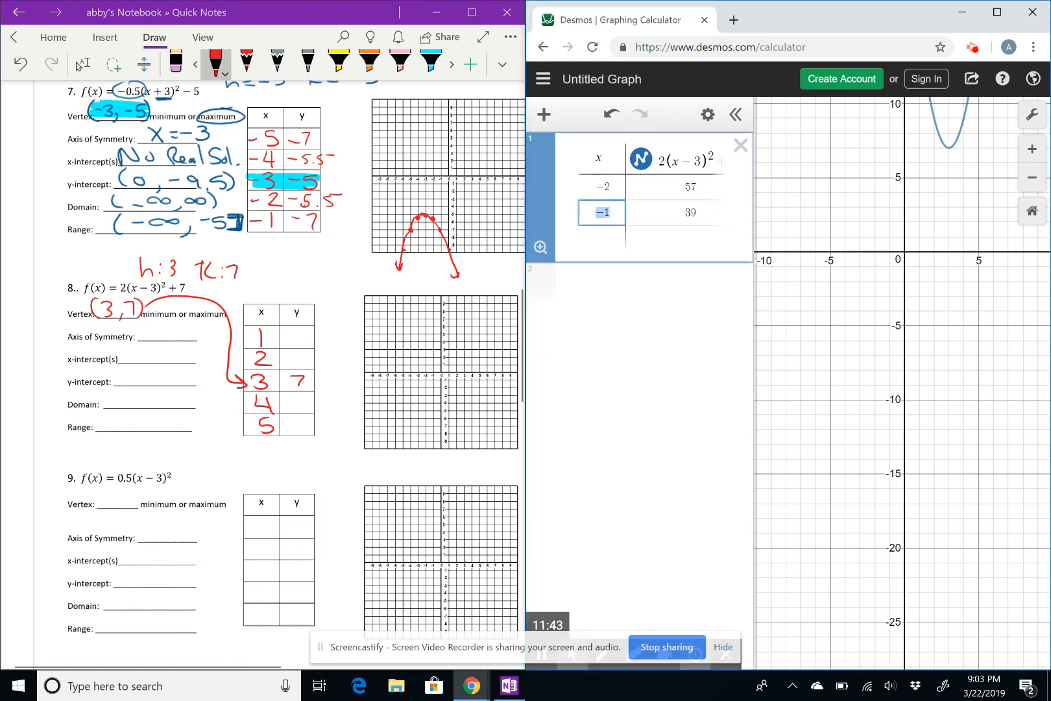
Enter 1, 2, 3, 4 and 5 as the x-values in the Desmos table
type("1")
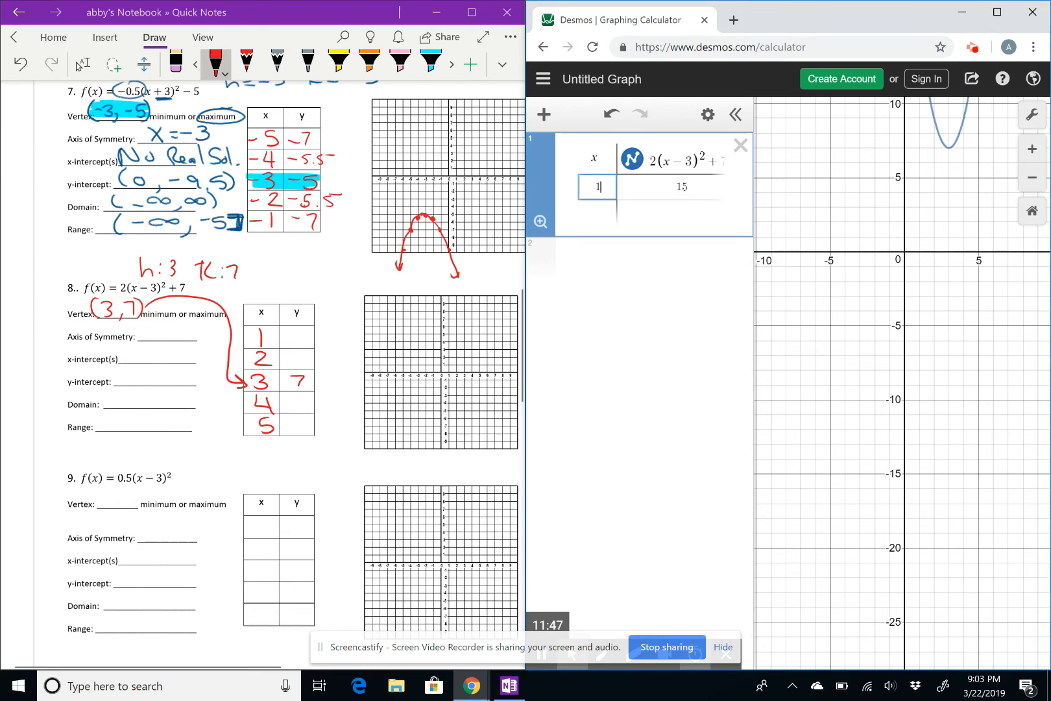
key("Return")
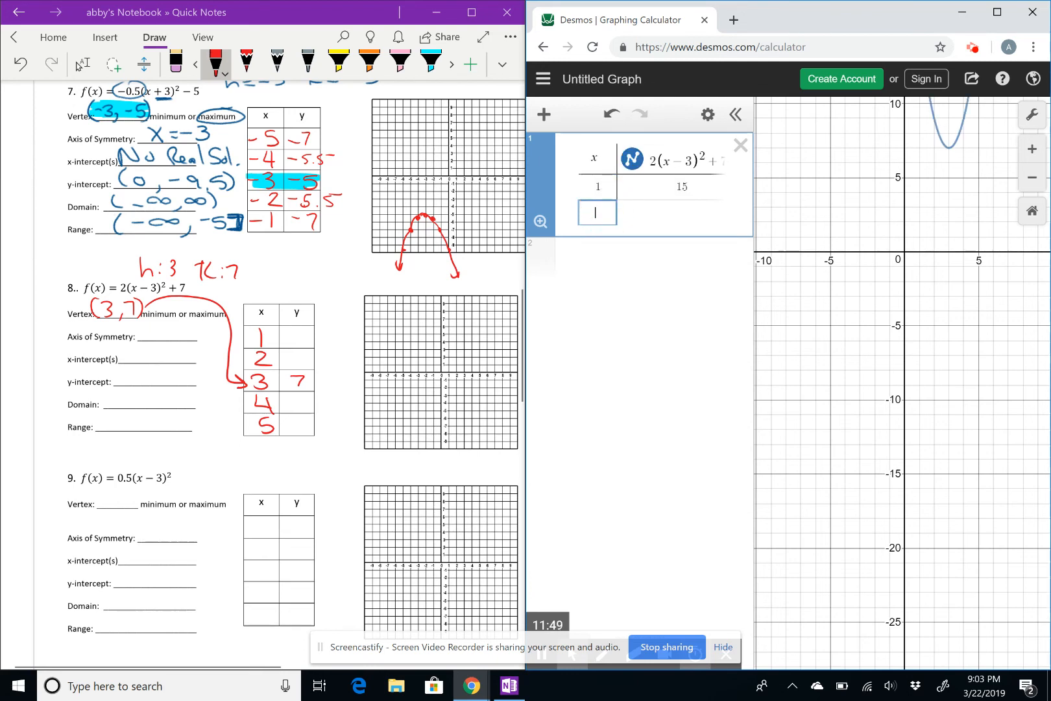
type("2")
key("Right")
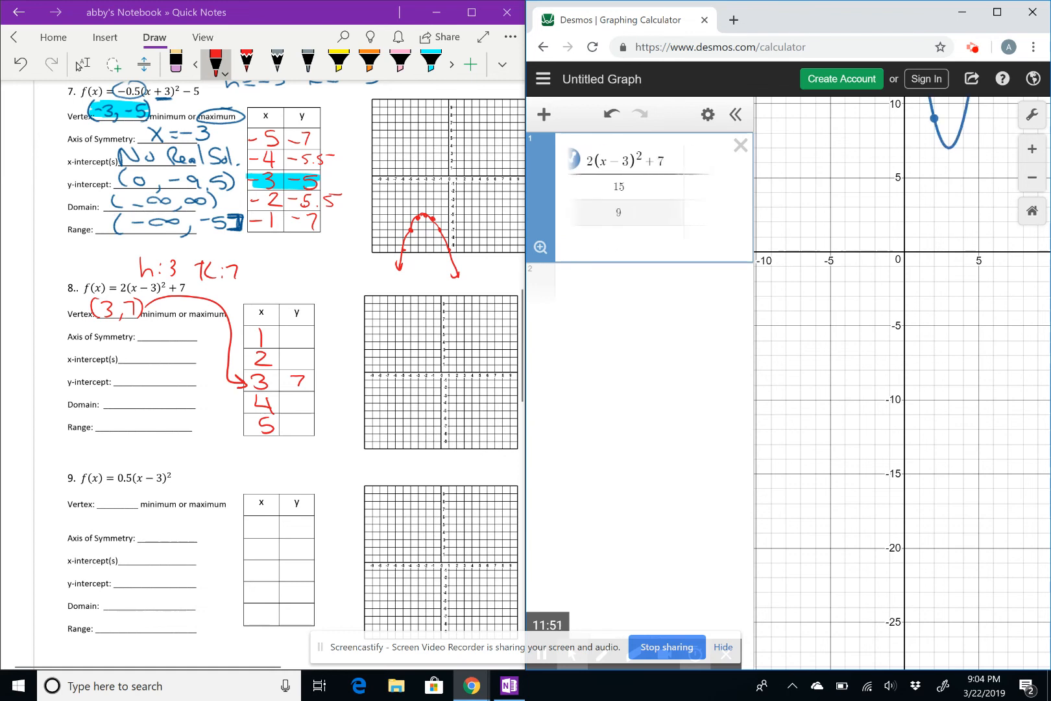
left_click(605, 208)
key("Return")
type("3")
key("Right")
key("Return")
type("4")
key("Right")
key("Return")
type("5")
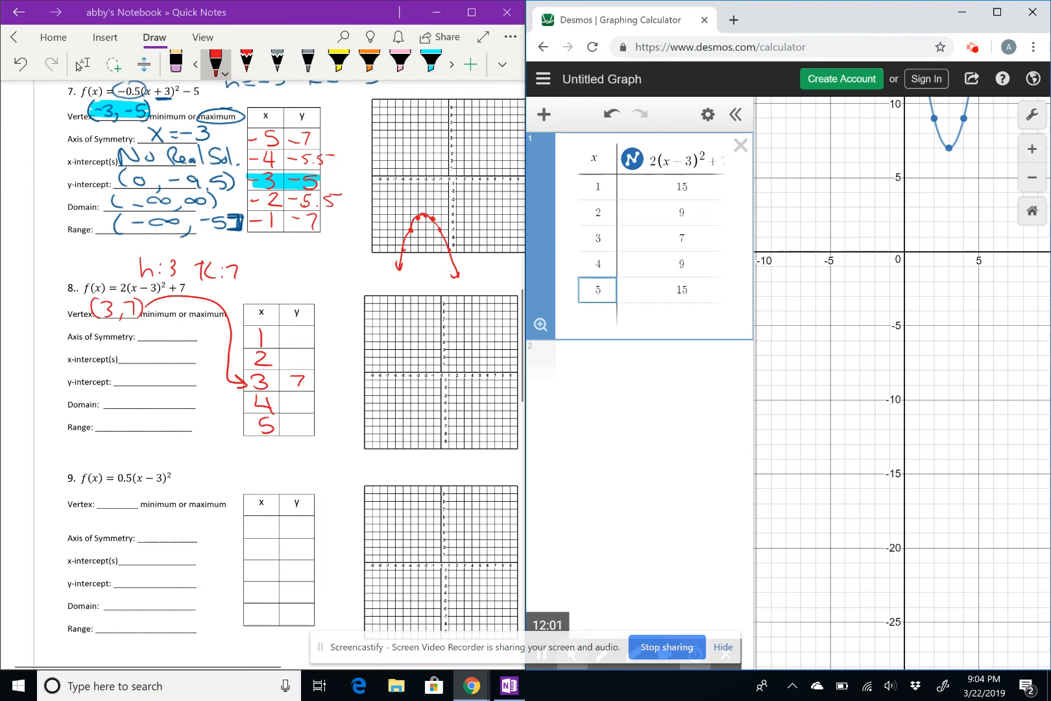
In OneNote, write 15, 9, 9 and 15 as the remaining y-values of question 8's table
mouse_move(289, 327)
left_mouse_down()
mouse_move(291, 346)
mouse_move(300, 337)
mouse_move(308, 355)
left_mouse_up()
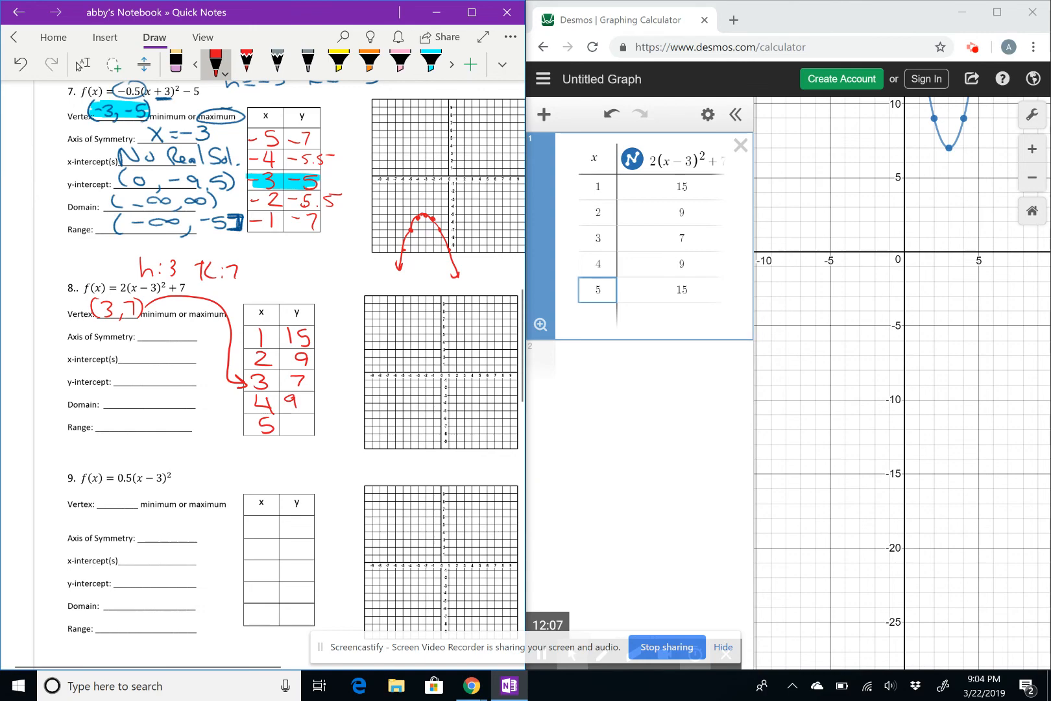
left_click_drag(307, 416, 299, 435)
left_click(78, 65)
Plot (2, 9), (3, 7) and (4, 9) in red on question 8's grid and draw the upward parabola through them with arrowheads
scroll(320, 498, "up", 5)
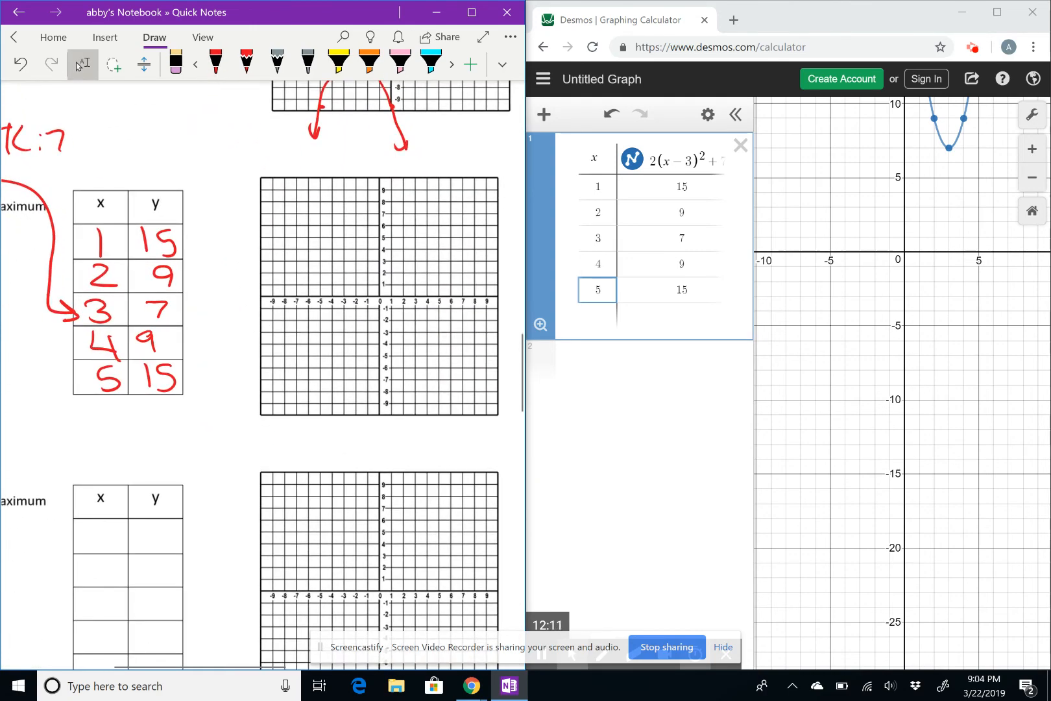
left_click(215, 62)
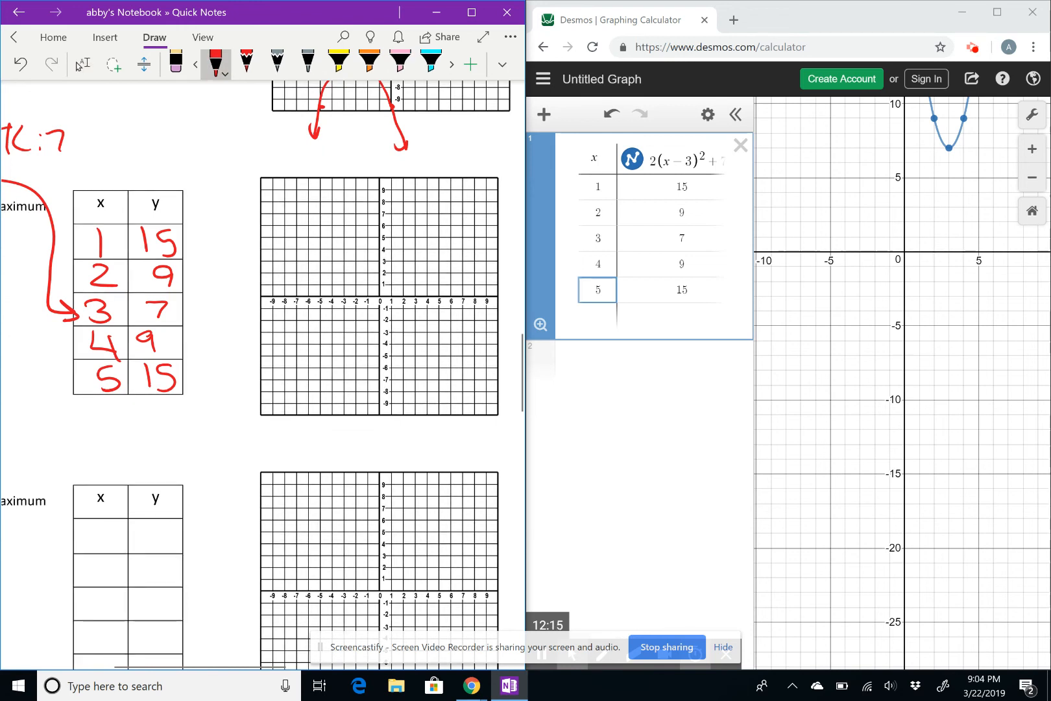
left_click_drag(402, 189, 407, 193)
left_click_drag(413, 211, 417, 216)
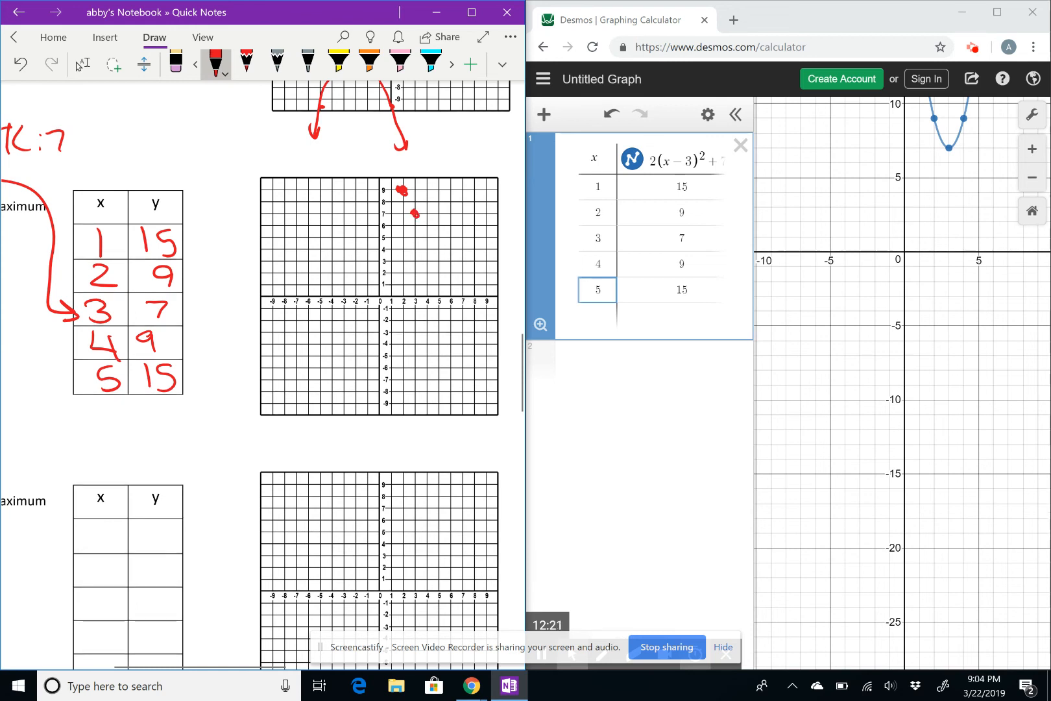
left_click_drag(425, 187, 428, 190)
mouse_move(419, 213)
left_mouse_down()
mouse_move(382, 132)
mouse_move(381, 143)
left_mouse_up()
left_click_drag(416, 213, 444, 128)
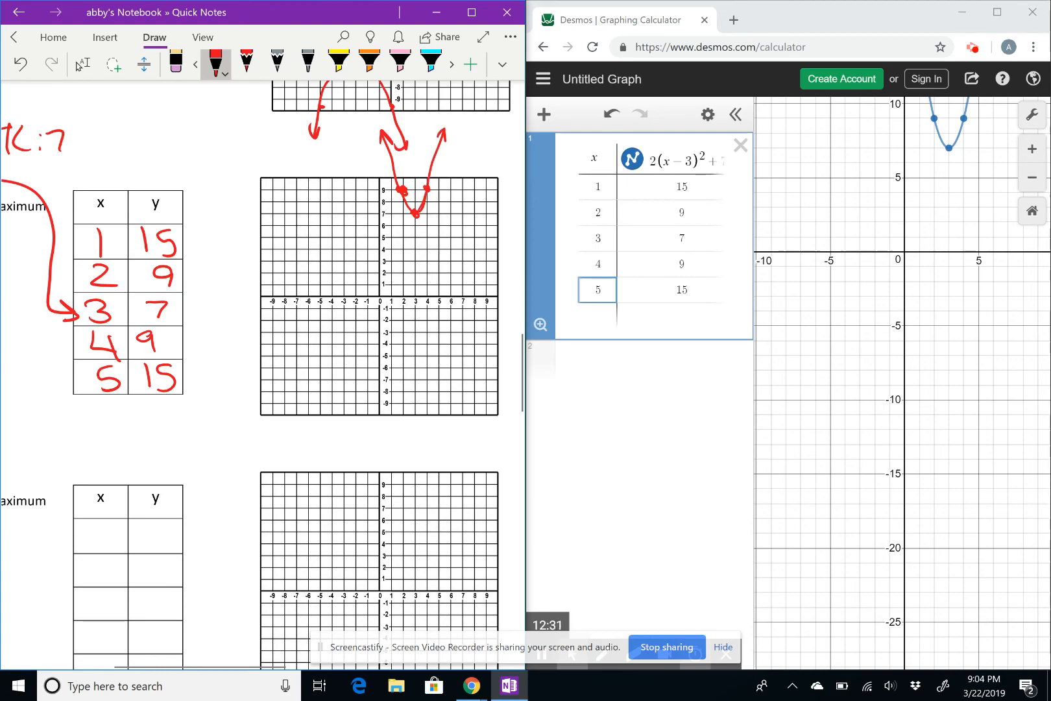
Circle "minimum" on question 8's vertex line
scroll(389, 364, "down", 3)
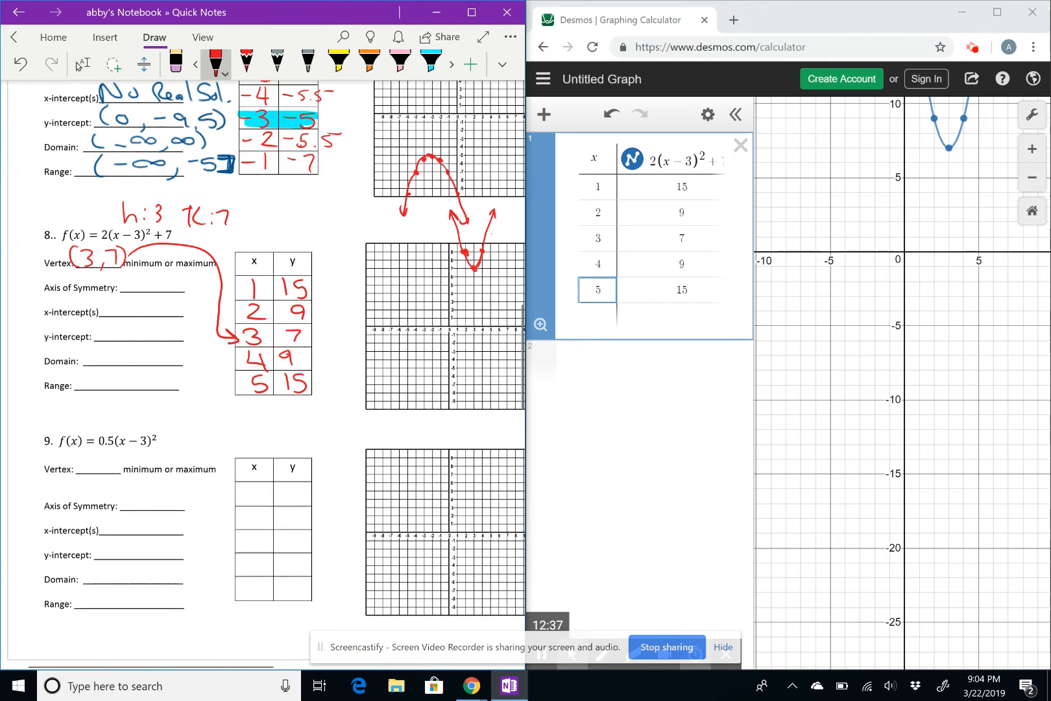
mouse_move(146, 252)
left_mouse_down()
mouse_move(156, 250)
mouse_move(125, 268)
mouse_move(153, 251)
left_mouse_up()
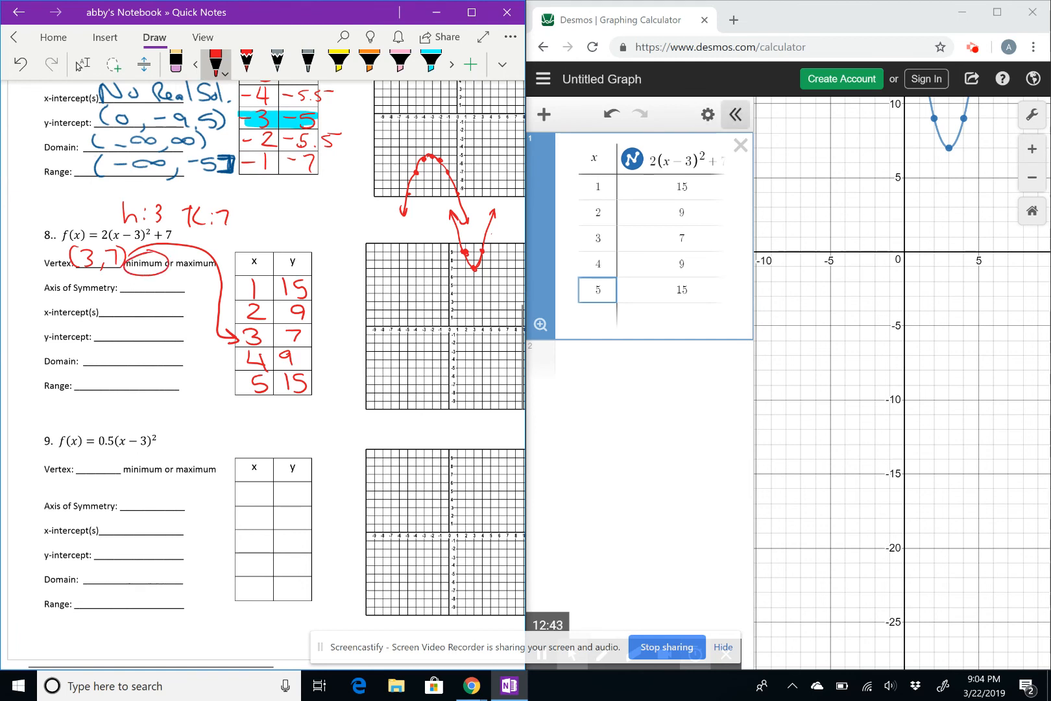
Switch to Desmos, replace the table with the equation y=2(x-3)^2+7, and add the line x=3
left_click(735, 115)
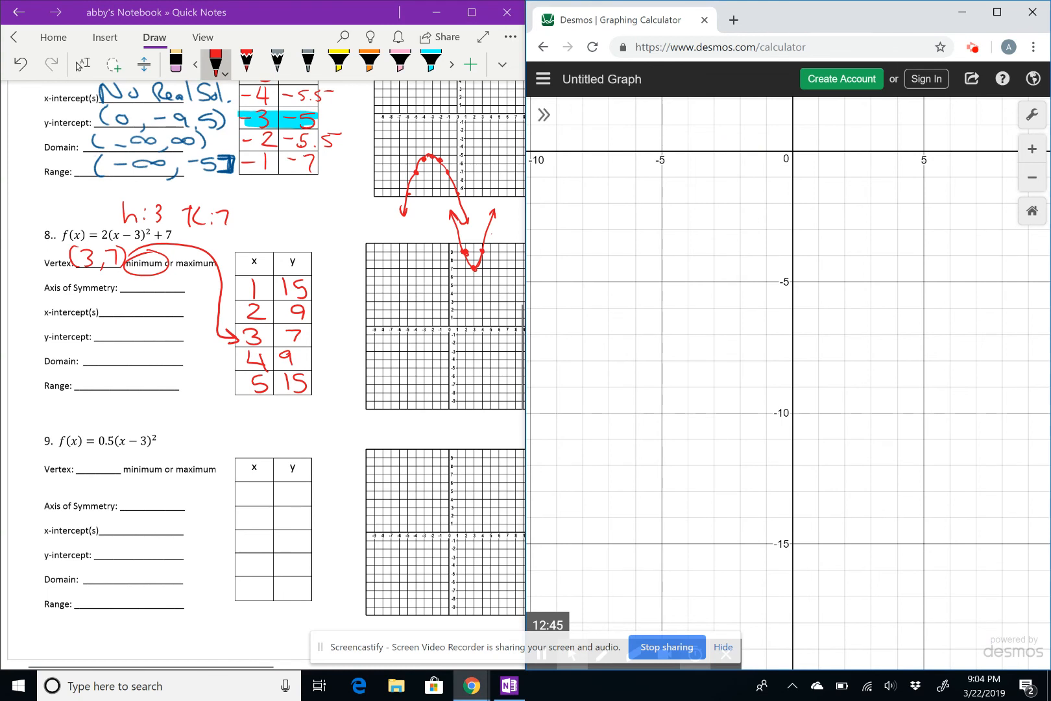
left_click(541, 111)
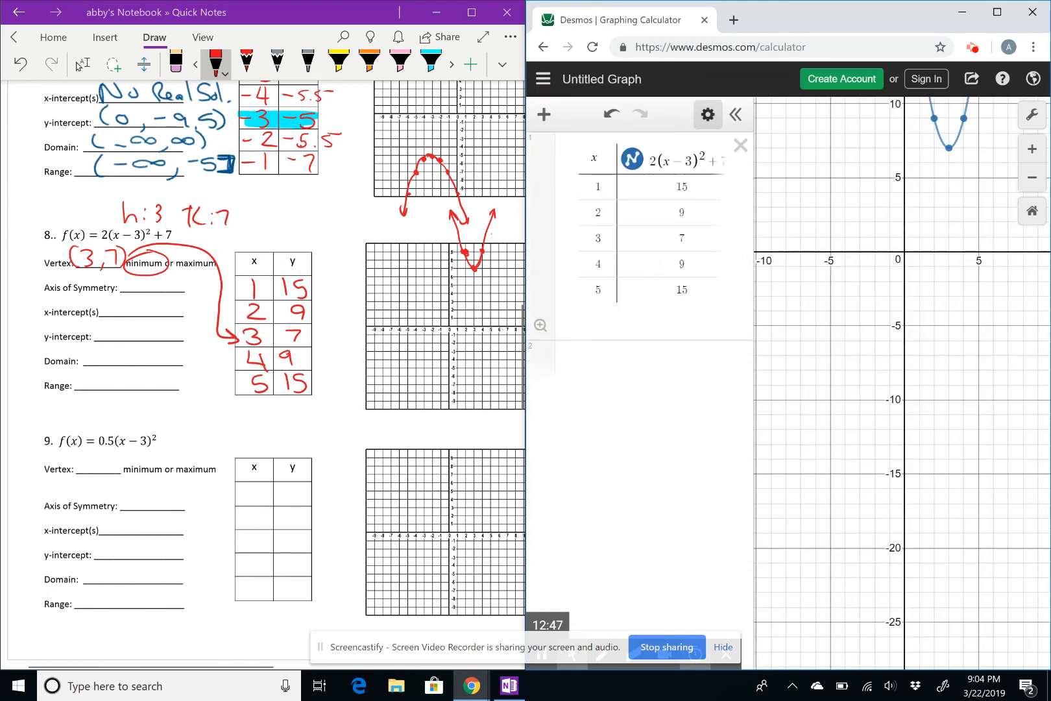
left_click(740, 145)
left_click(610, 154)
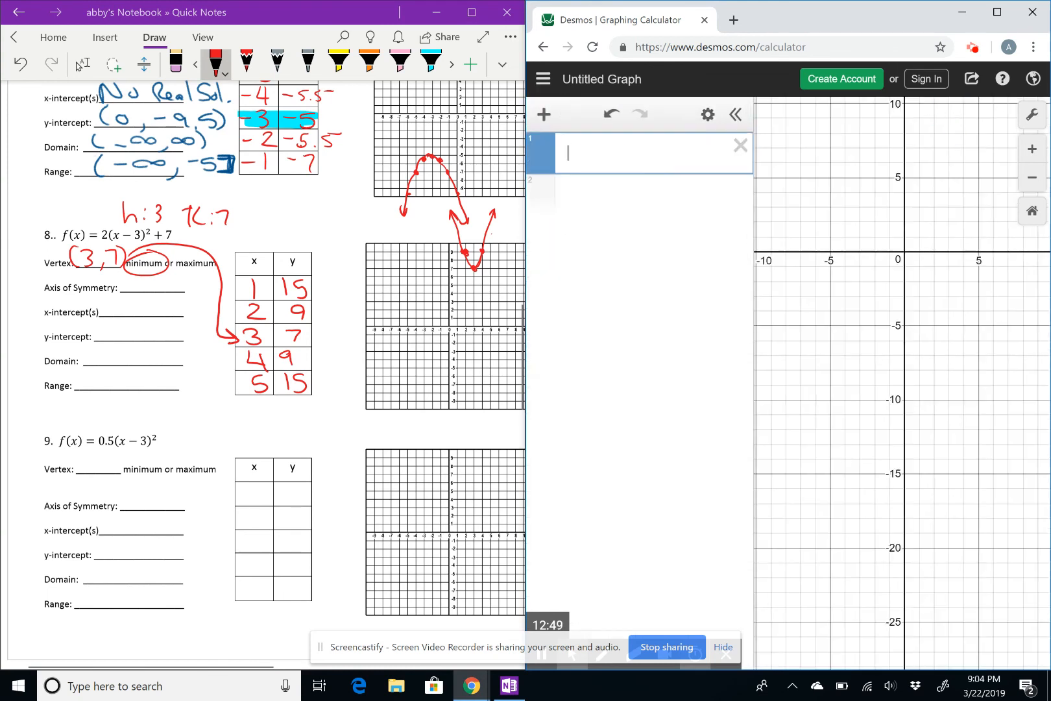
type("y=2(x")
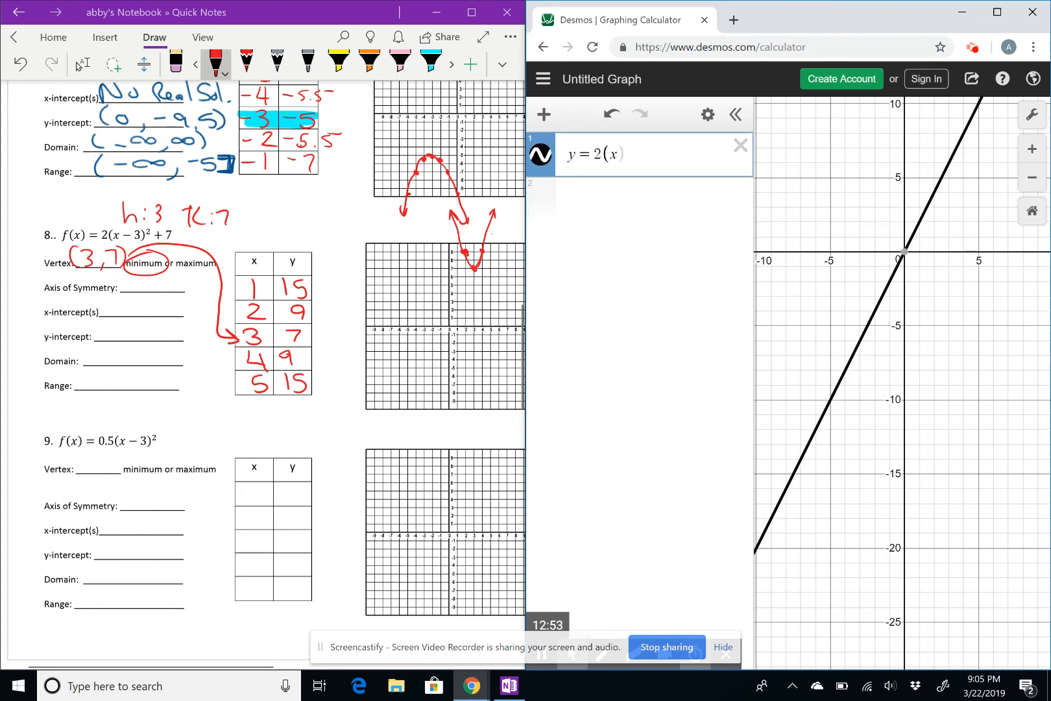
type("-3)^2")
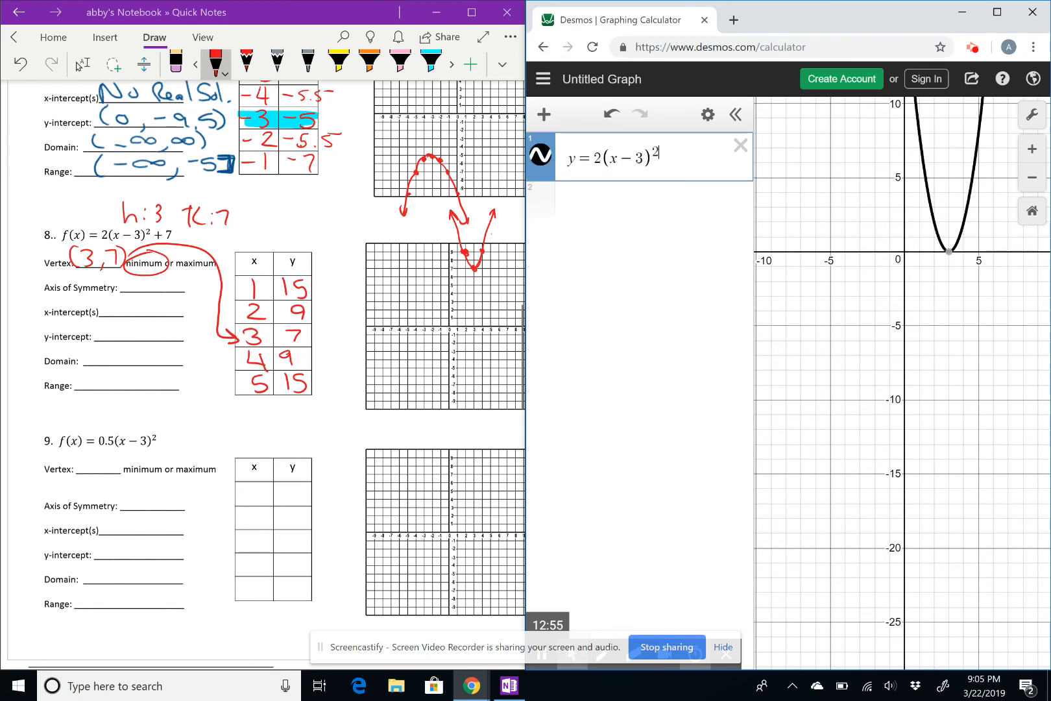
key("Right")
type("+7")
key("Return")
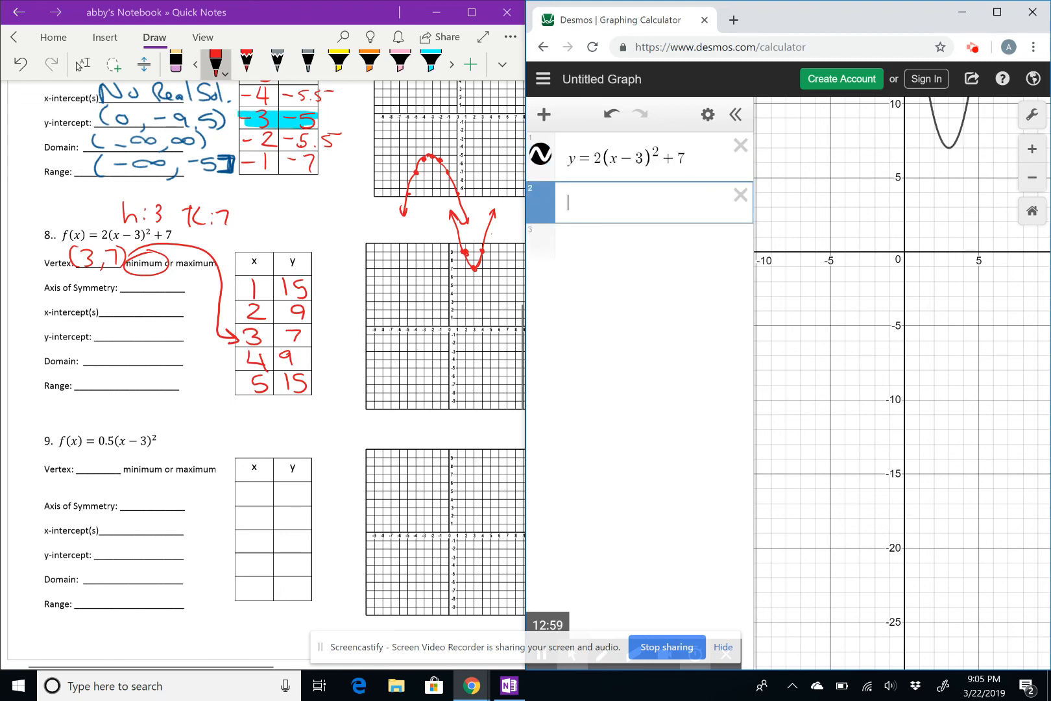
type("x=3")
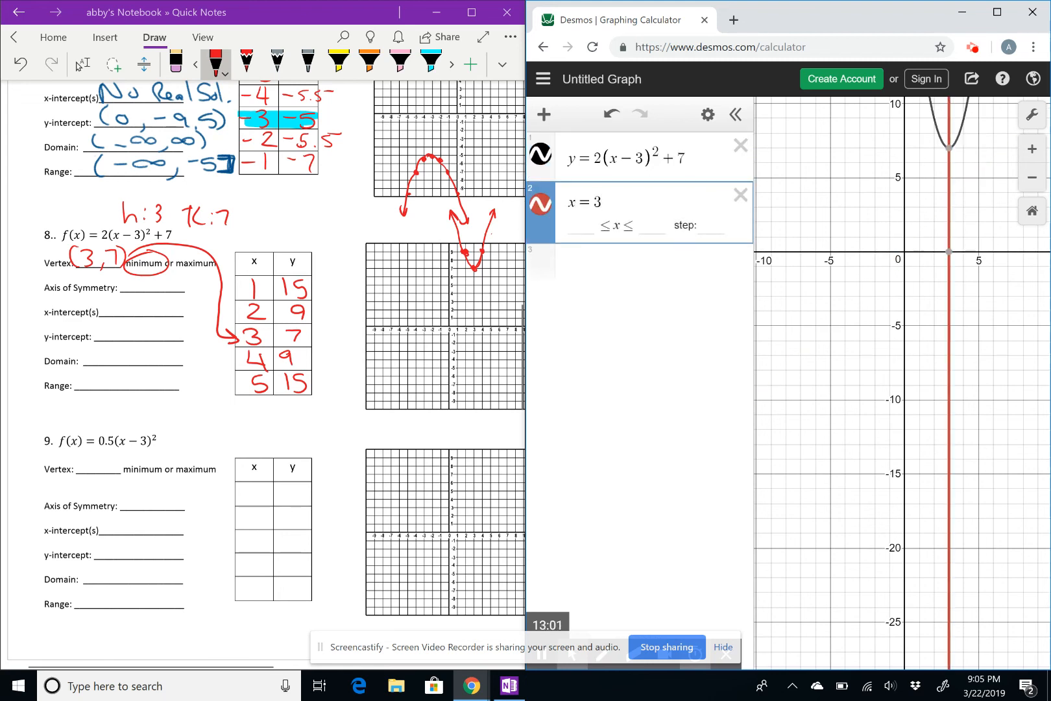
left_click_drag(1003, 340, 976, 568)
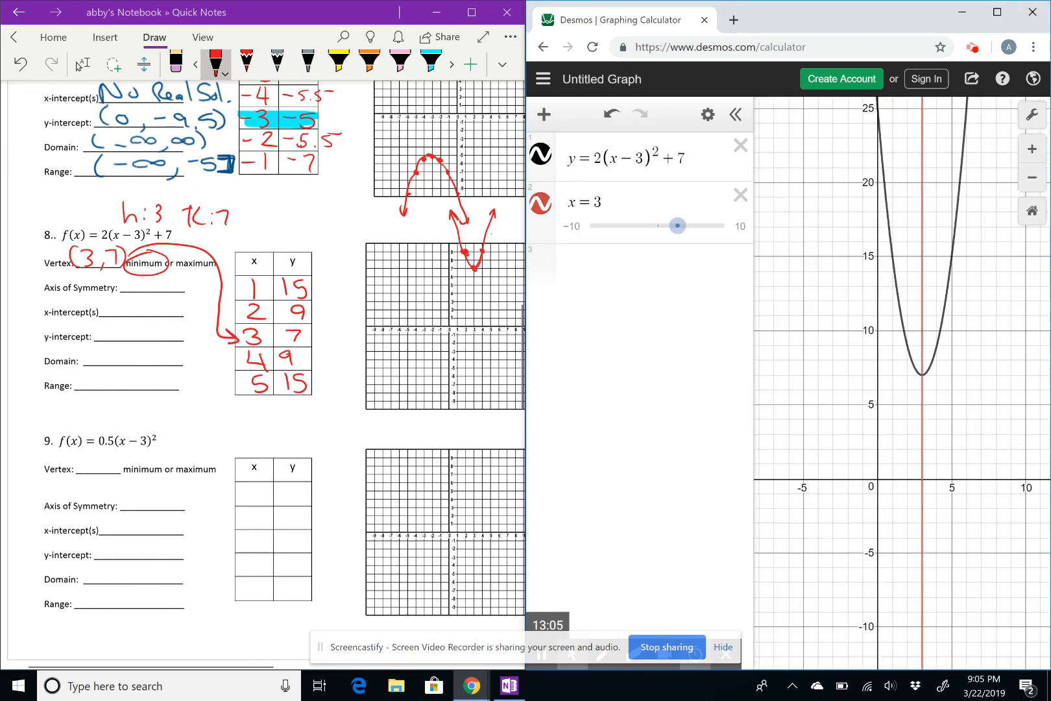
In OneNote, write x=3 as question 8's axis of symmetry and "No Real Sol" for its x-intercepts
mouse_move(127, 280)
left_mouse_down()
mouse_move(139, 294)
mouse_move(160, 278)
left_mouse_up()
mouse_move(143, 285)
left_mouse_down()
mouse_move(174, 281)
mouse_move(167, 292)
left_mouse_up()
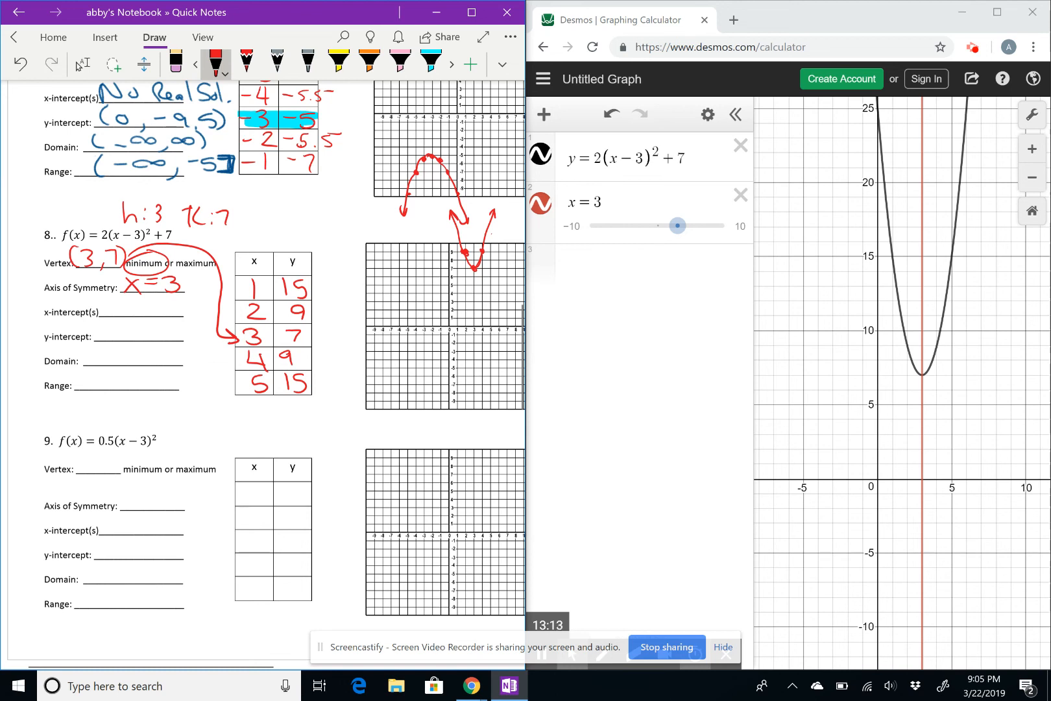
left_click_drag(106, 301, 158, 315)
left_click_drag(162, 311, 209, 308)
left_click_drag(220, 298, 215, 316)
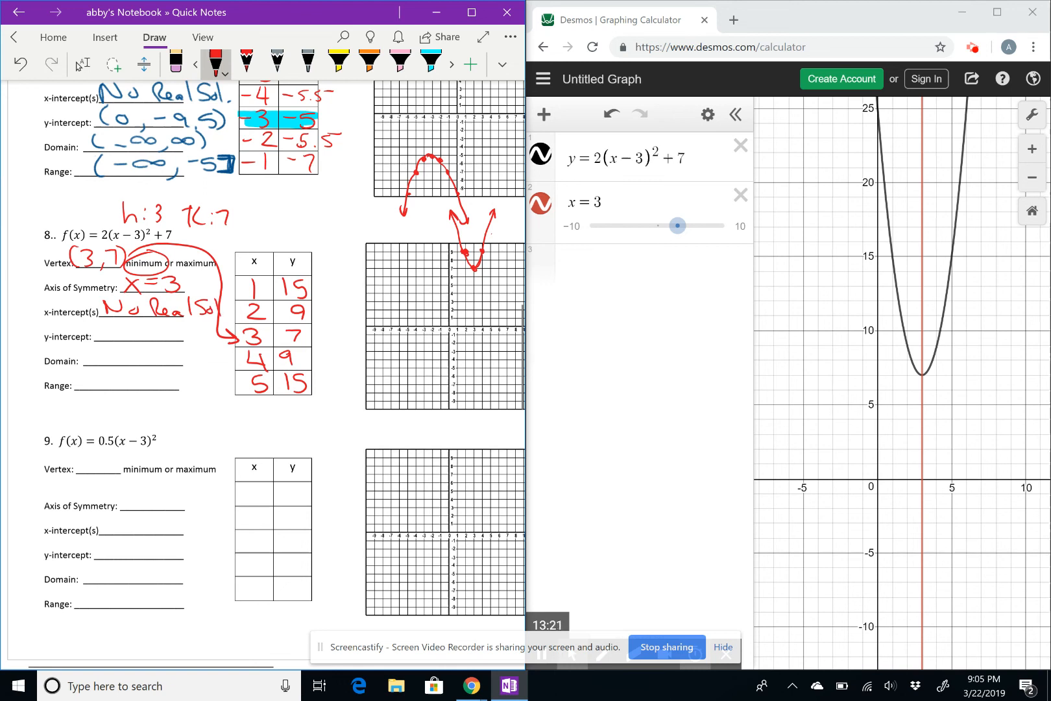
In Desmos, find where the parabola crosses the y-axis and show that point's coordinates
scroll(931, 454, "up", 4)
left_click_drag(939, 408, 914, 478)
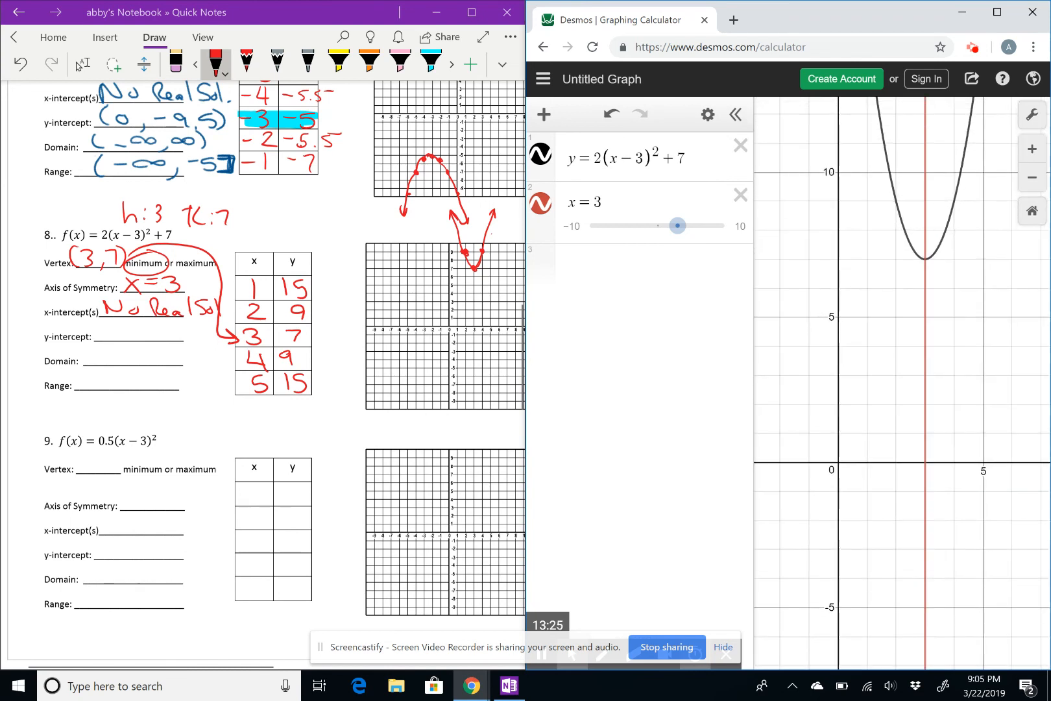
left_click_drag(976, 333, 977, 512)
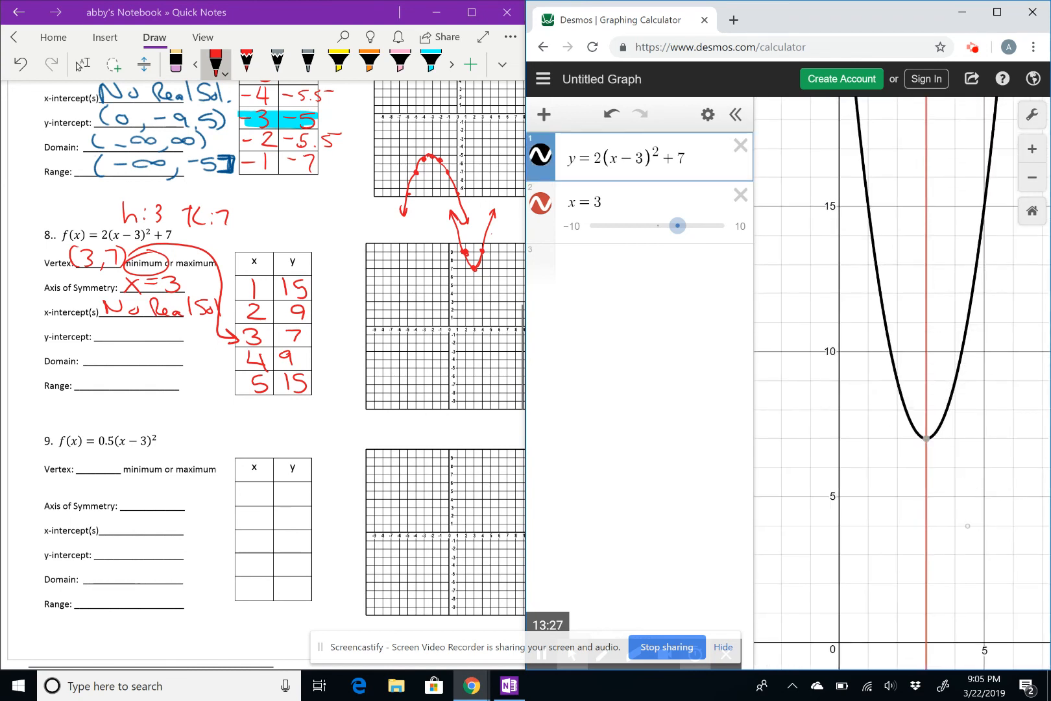
left_click_drag(864, 383, 877, 541)
left_click_drag(828, 386, 829, 551)
left_click(852, 249)
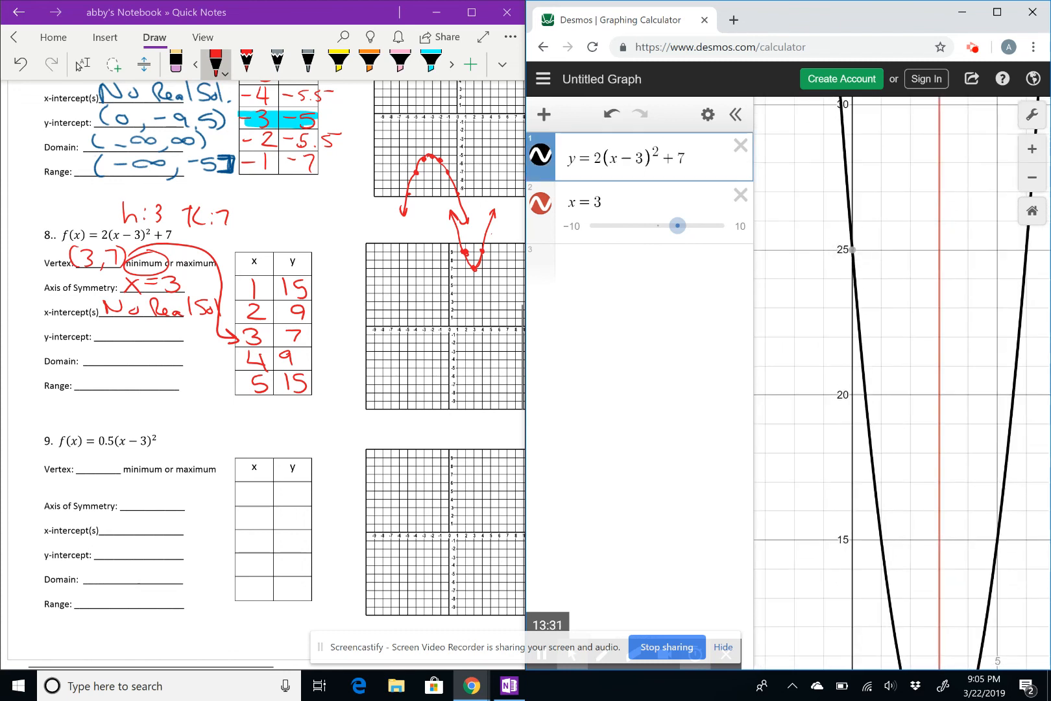
left_click(852, 250)
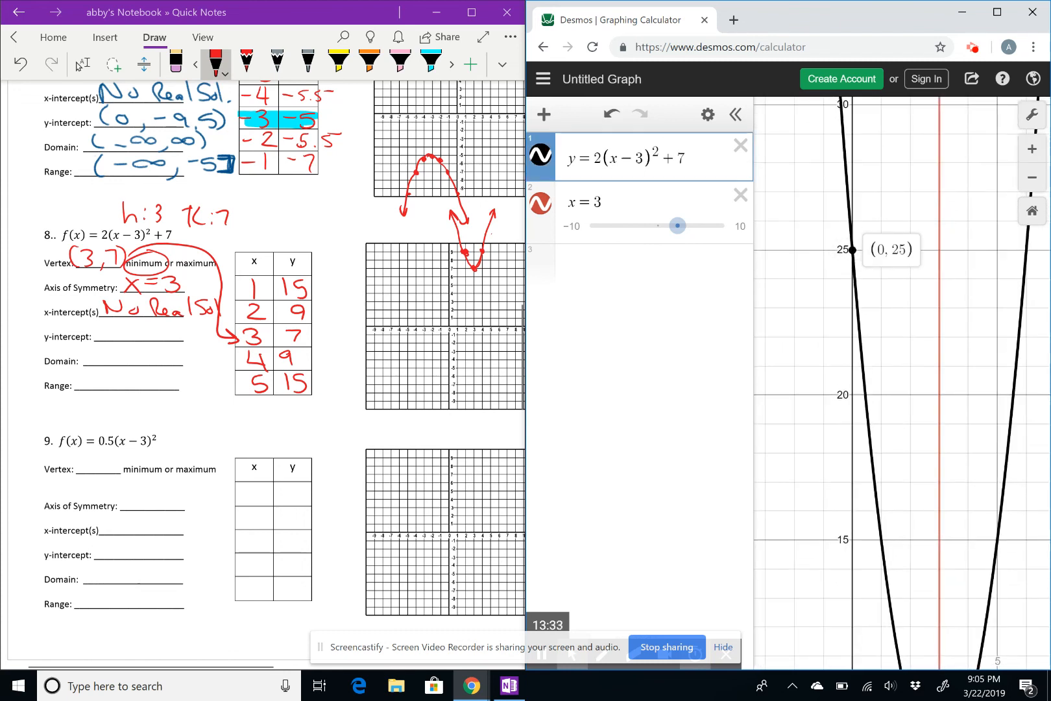
In OneNote, write (0, 25) as question 8's y-intercept
left_click_drag(113, 324, 113, 341)
left_click_drag(127, 330, 126, 330)
left_click_drag(139, 340, 175, 343)
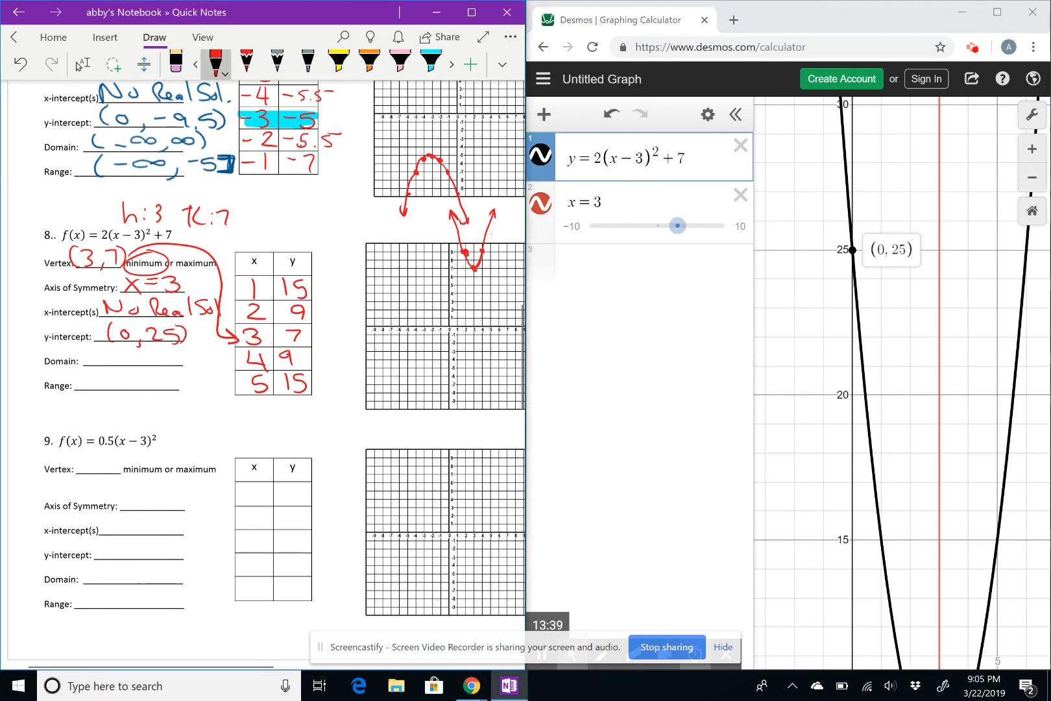
In Desmos, delete the x=3 line, convert the quadratic equation to a table, and add 0 as an extra x-value
left_click(741, 195)
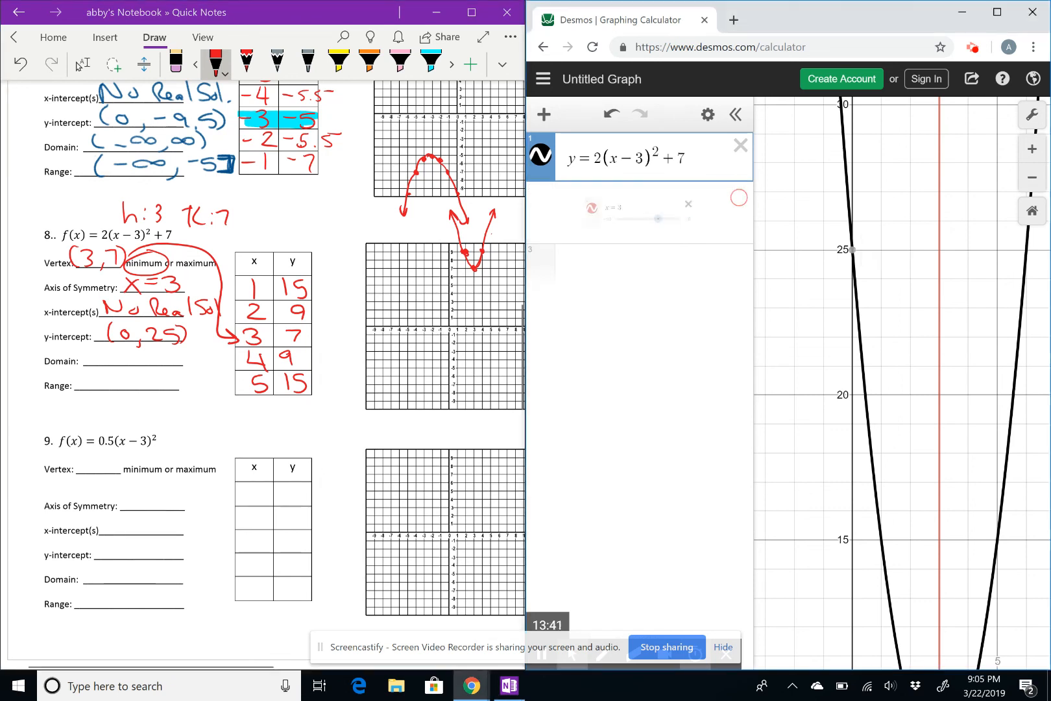
left_click(707, 114)
left_click(660, 153)
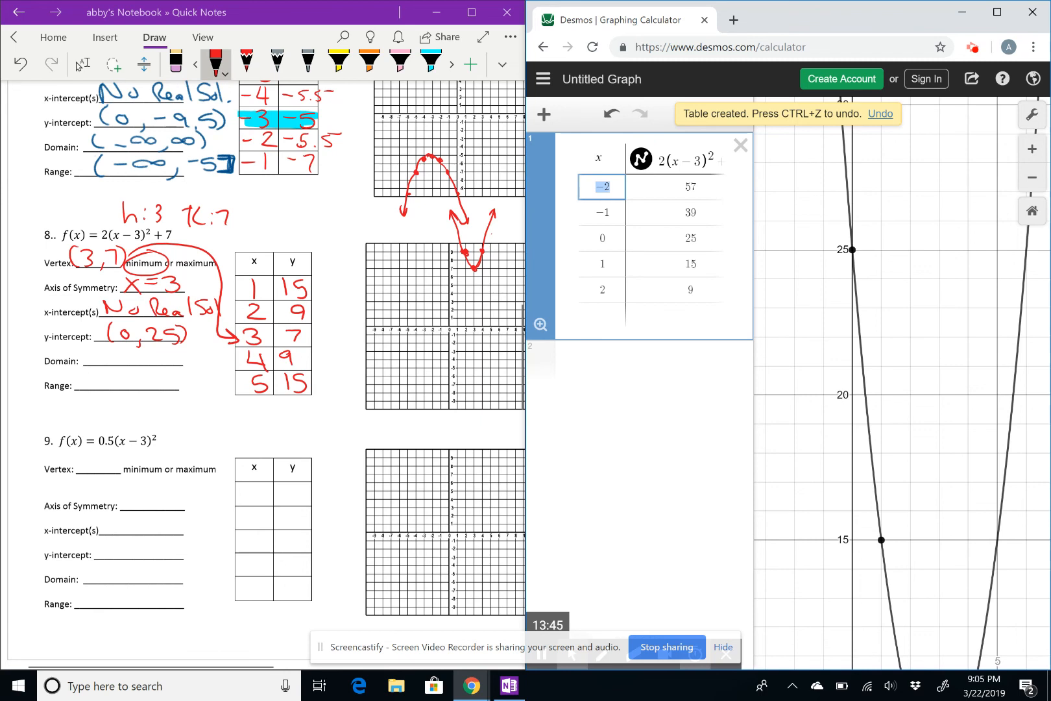
left_click(602, 317)
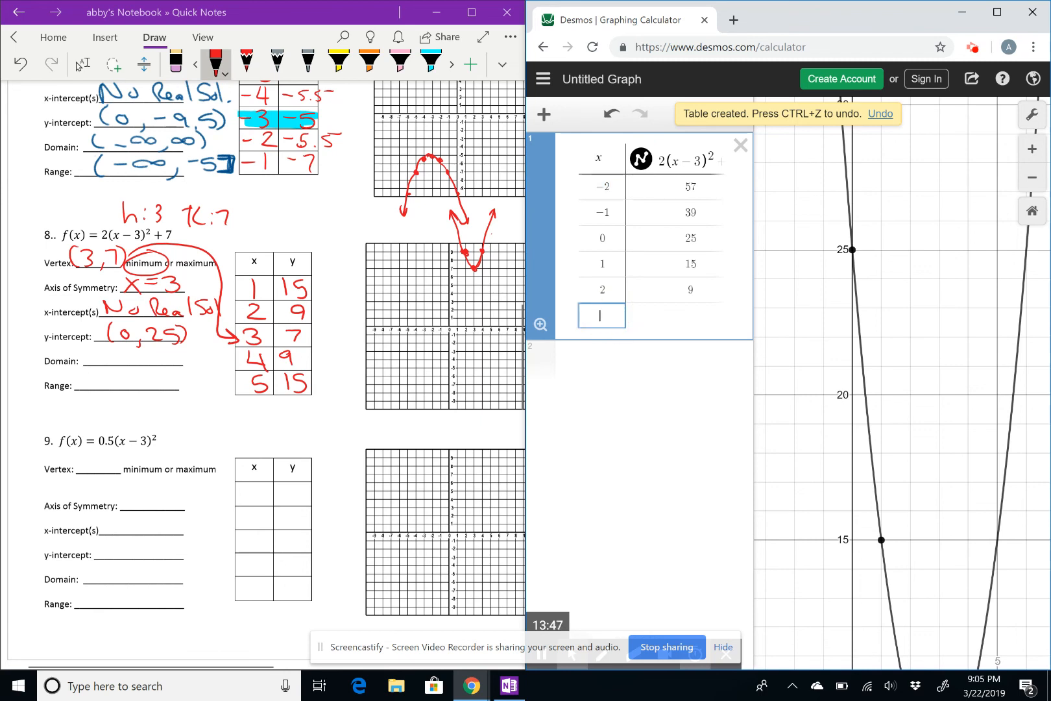
type("0")
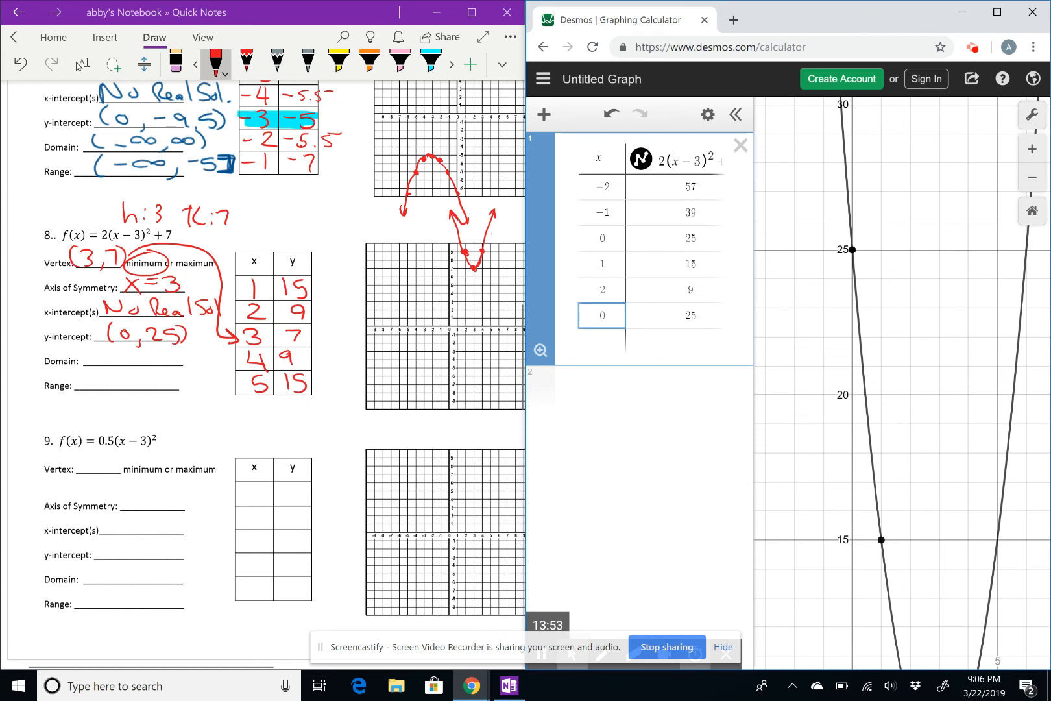
In OneNote, write (-∞, ∞) as question 8's domain and reselect the red pen
left_click_drag(98, 346, 95, 364)
mouse_move(104, 355)
left_mouse_down()
mouse_move(185, 355)
mouse_move(181, 363)
left_mouse_up()
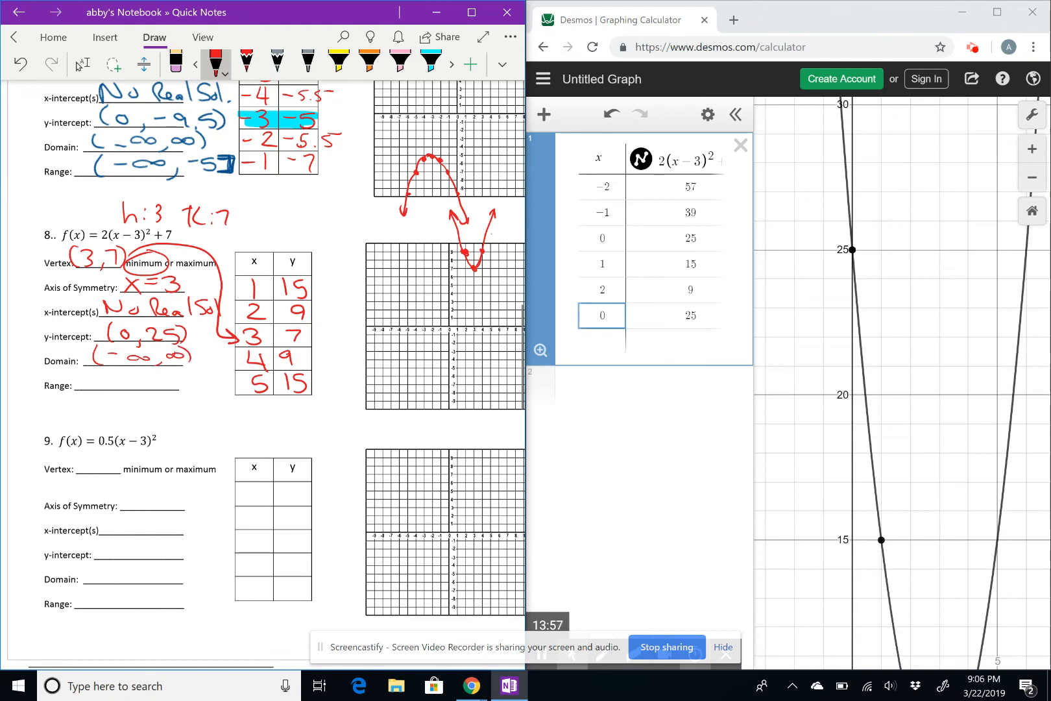
left_click(79, 64)
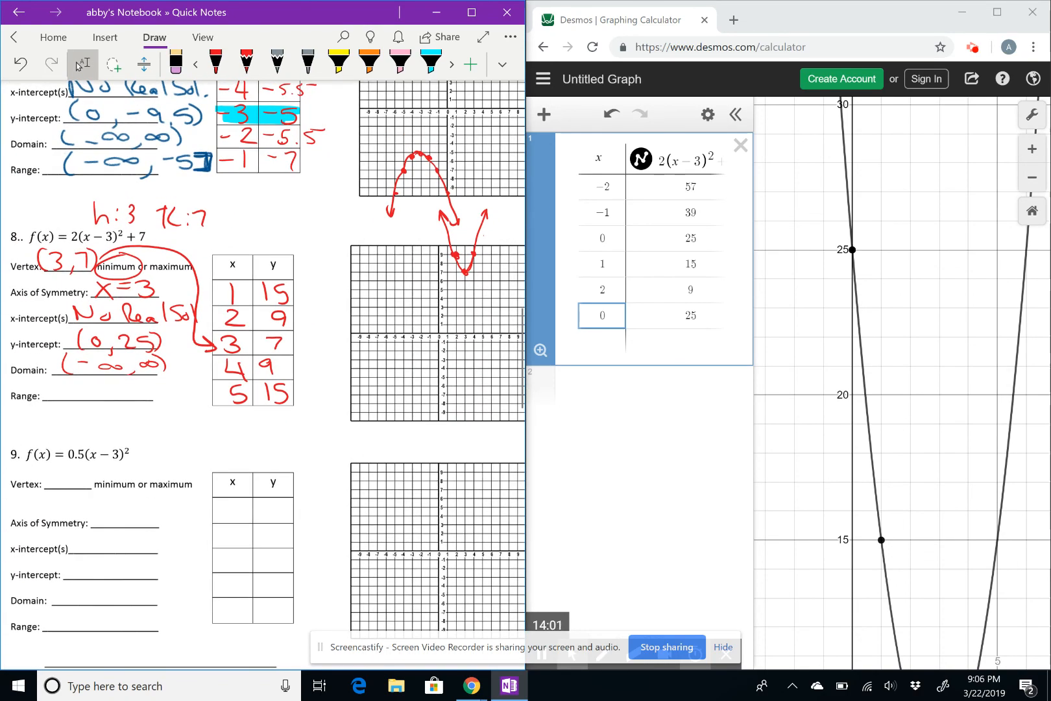
left_click(216, 62)
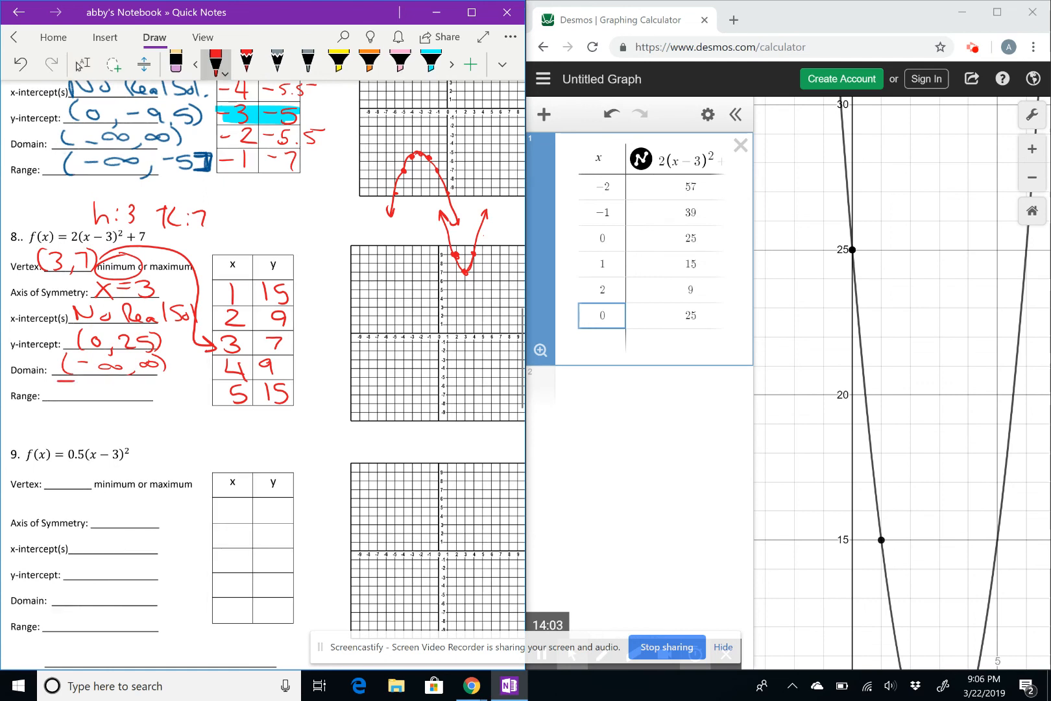